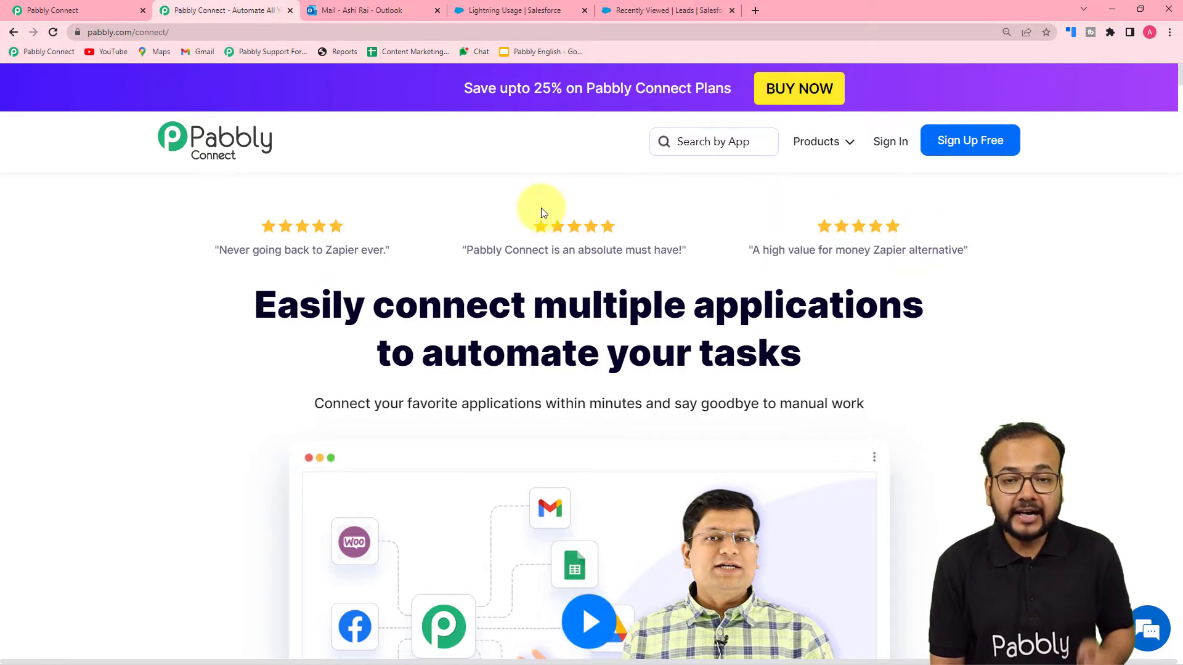
# Create a workflow named "Email Leads to Salesforce Automation" from the Pabbly Connect dashboard
pyautogui.click(127, 9)
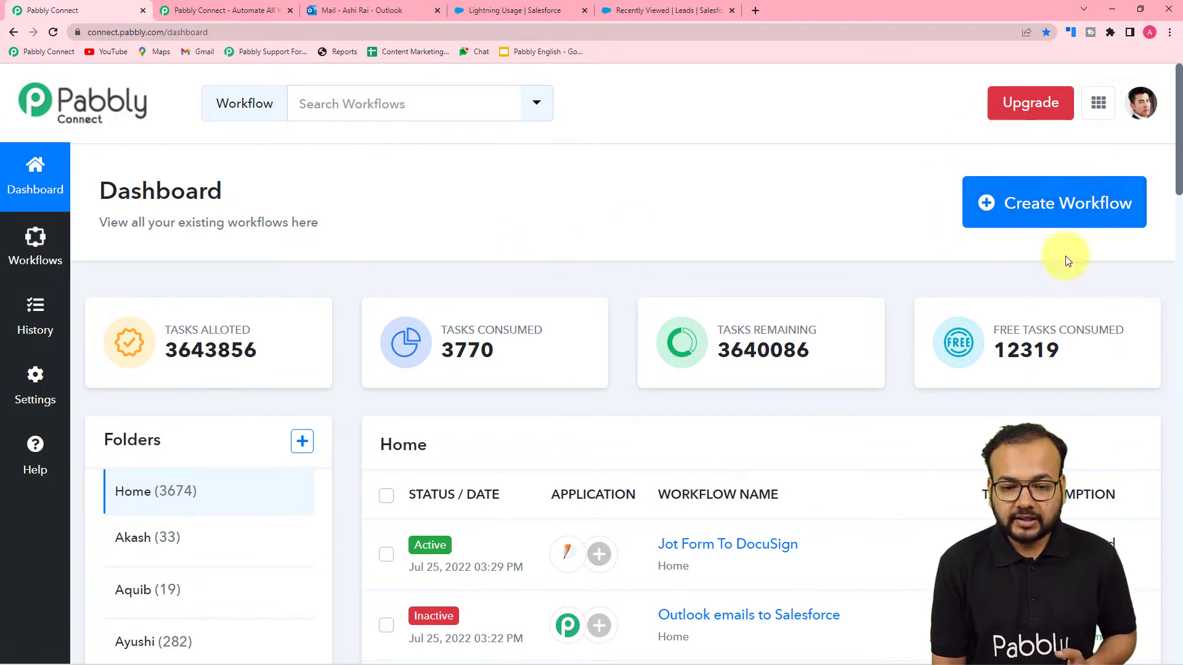
pyautogui.click(1031, 220)
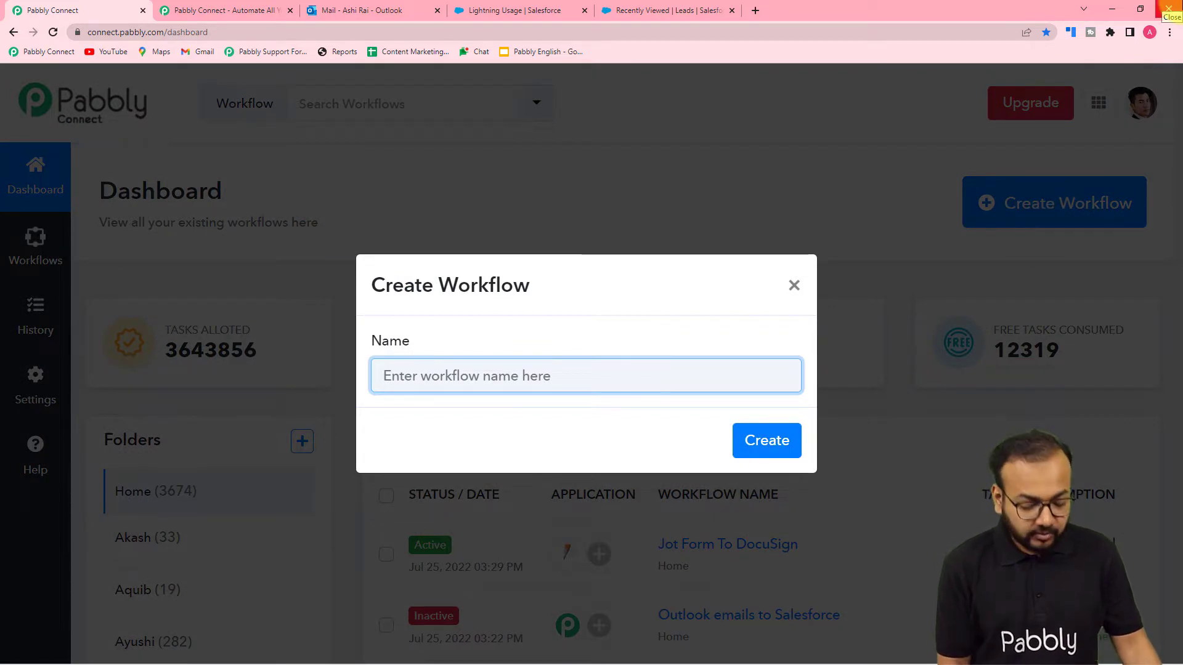
pyautogui.write('E')
pyautogui.write('mao')
pyautogui.write('l ')
pyautogui.write('Leads to S')
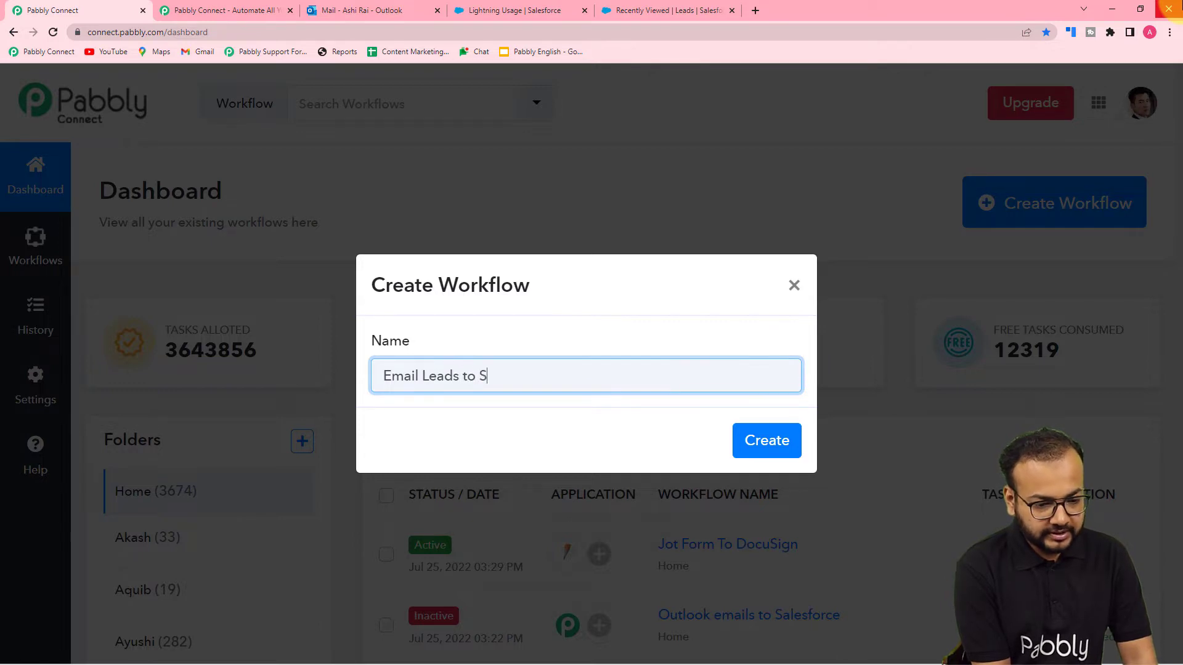
pyautogui.write('ales')
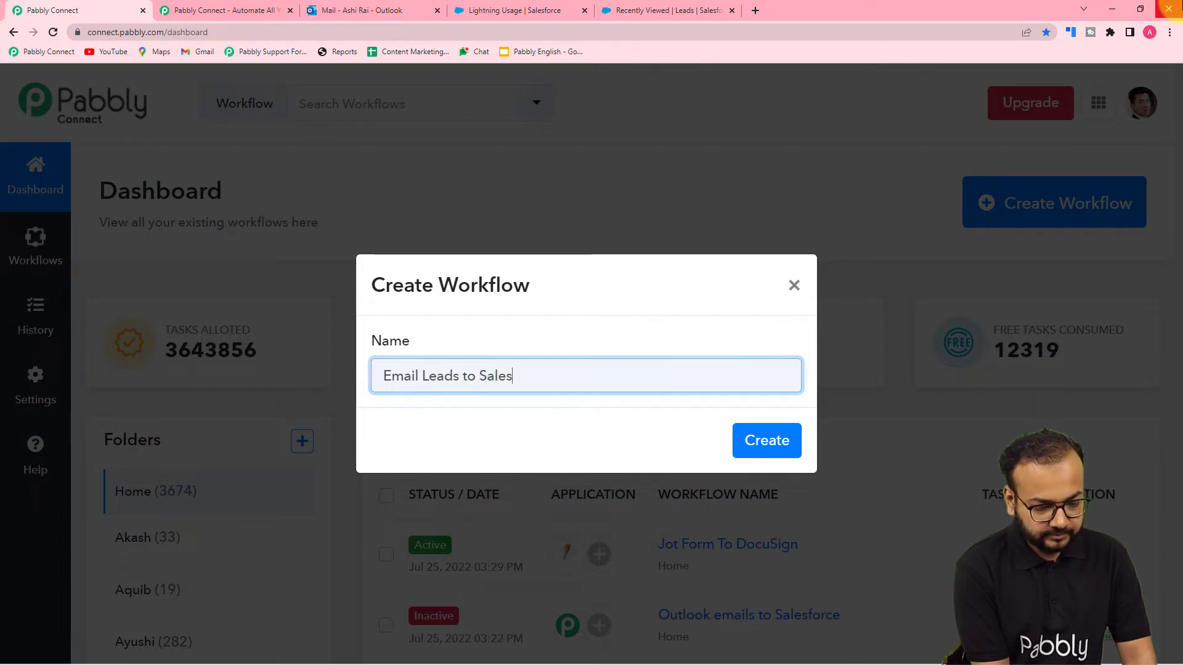
pyautogui.write('force Autp')
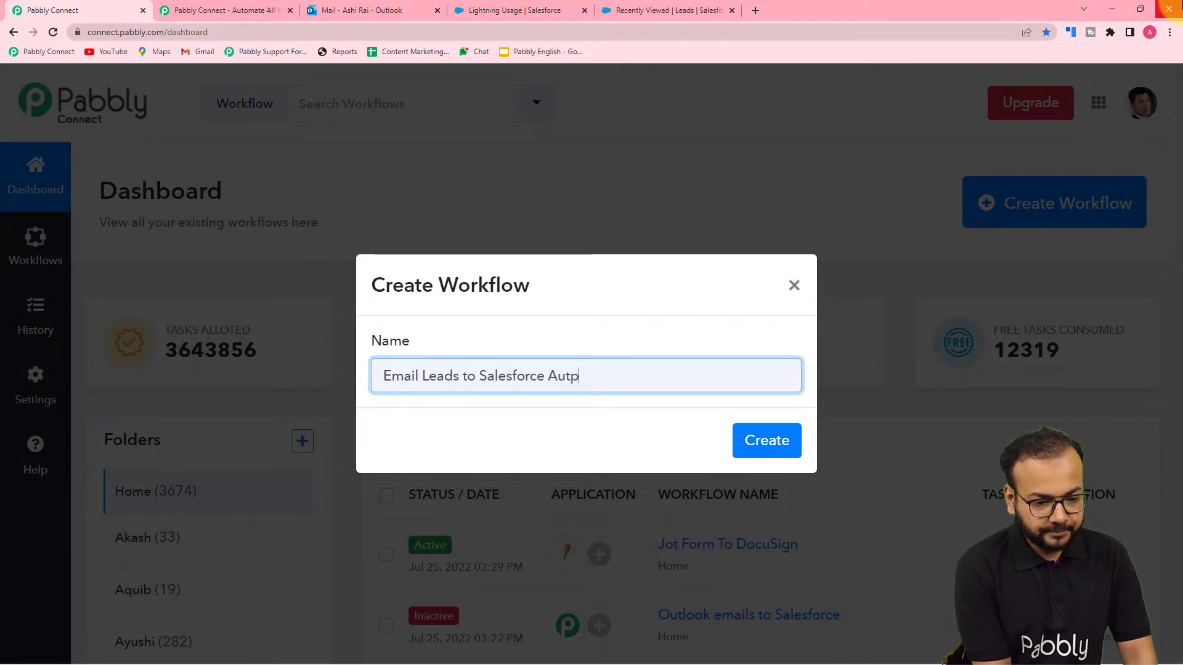
pyautogui.press('BackSpace')
pyautogui.write('omatoi')
pyautogui.press('BackSpace')
pyautogui.press('BackSpace')
pyautogui.press('BackSpace')
pyautogui.press('BackSpace')
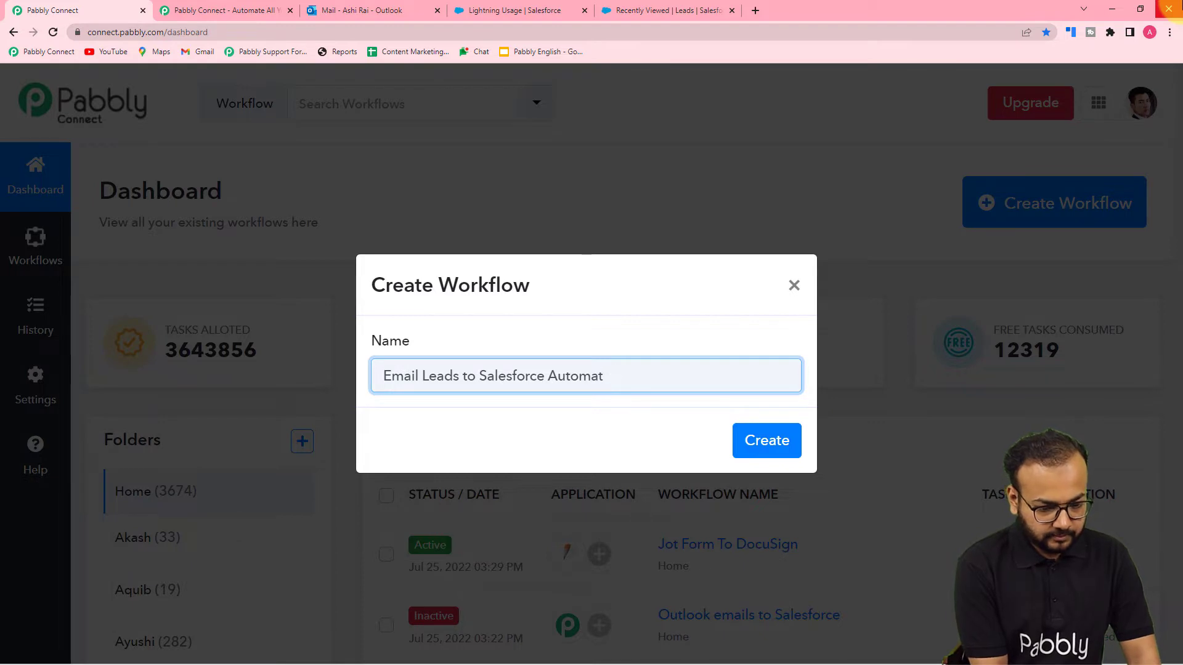
pyautogui.write('iomn')
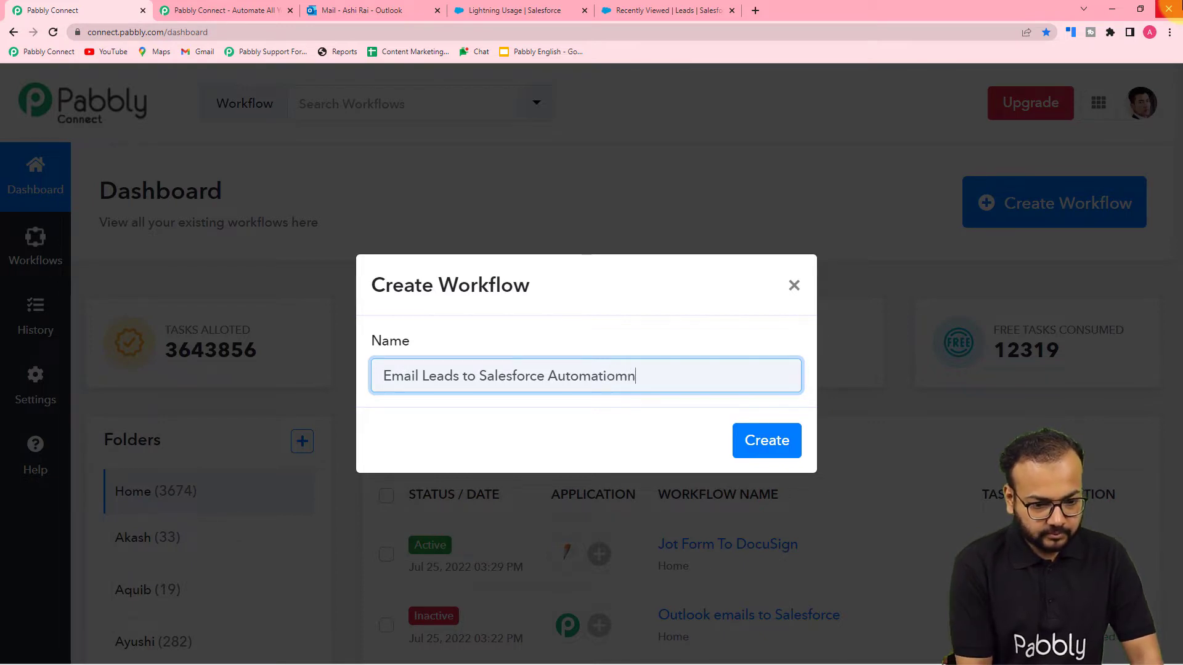
pyautogui.press('BackSpace')
pyautogui.press('BackSpace')
pyautogui.write('n')
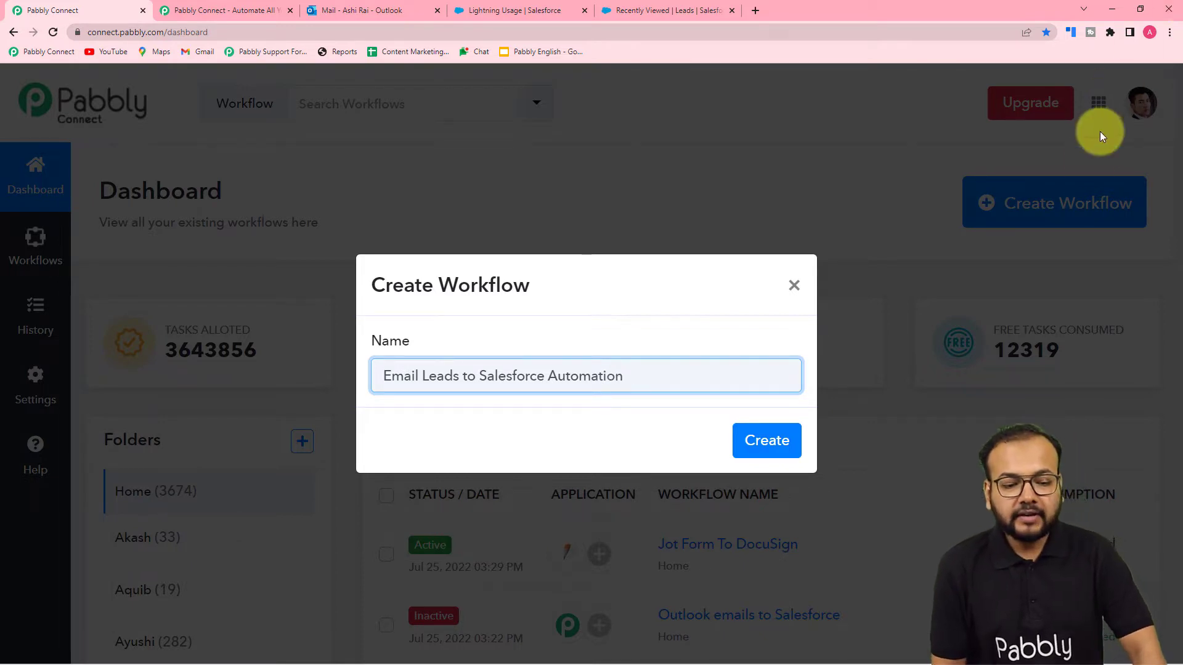
pyautogui.click(766, 441)
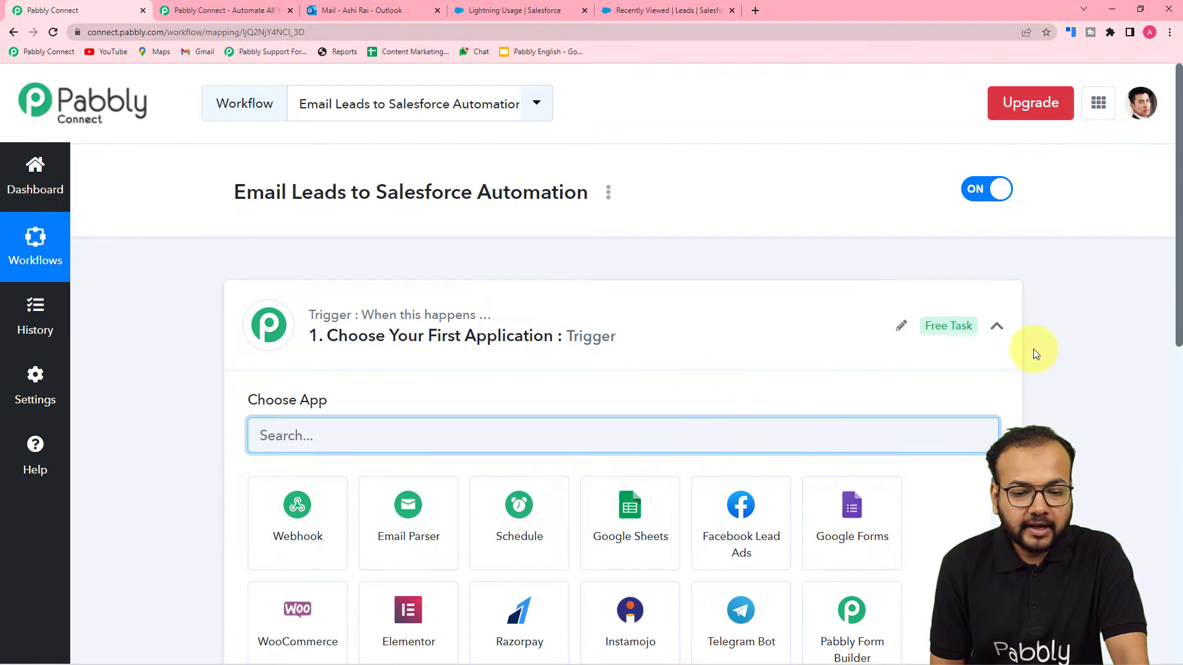
# Choose Email Parser by Pabbly as the workflow's trigger application
pyautogui.click(996, 328)
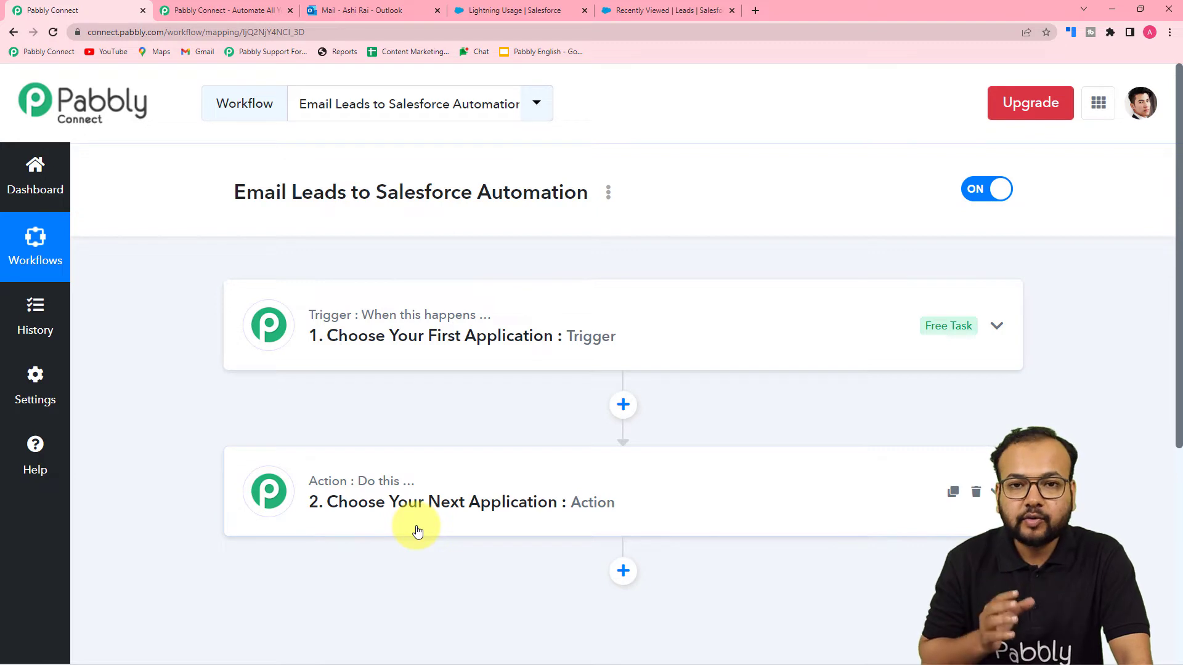
pyautogui.click(404, 356)
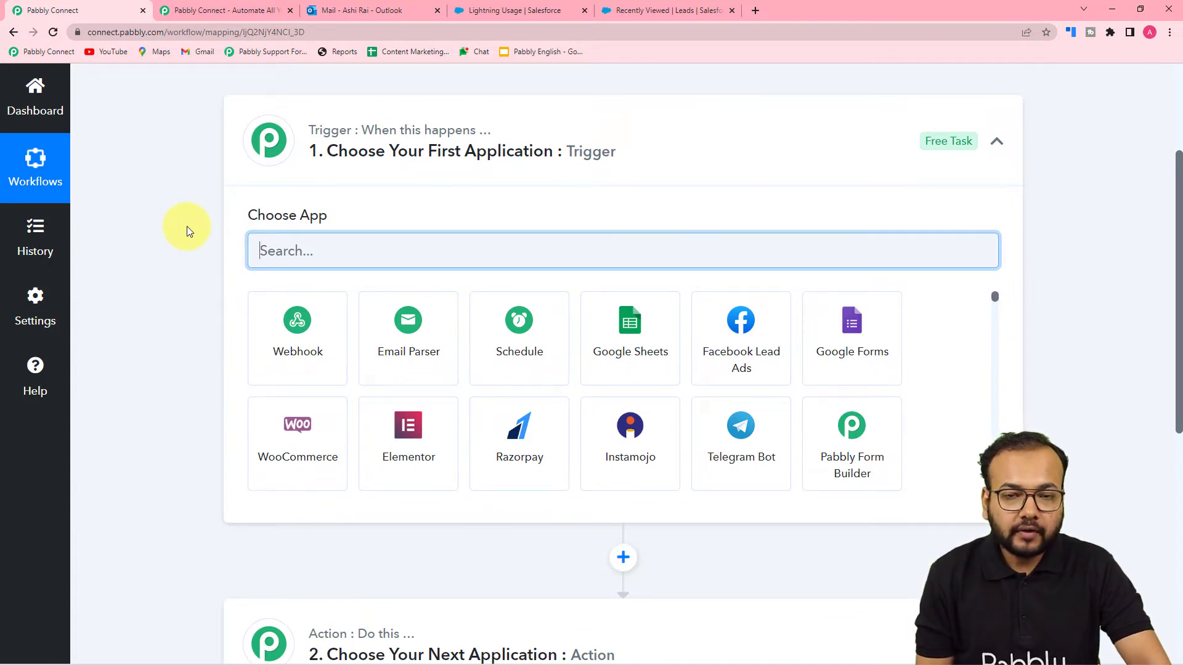
pyautogui.click(381, 11)
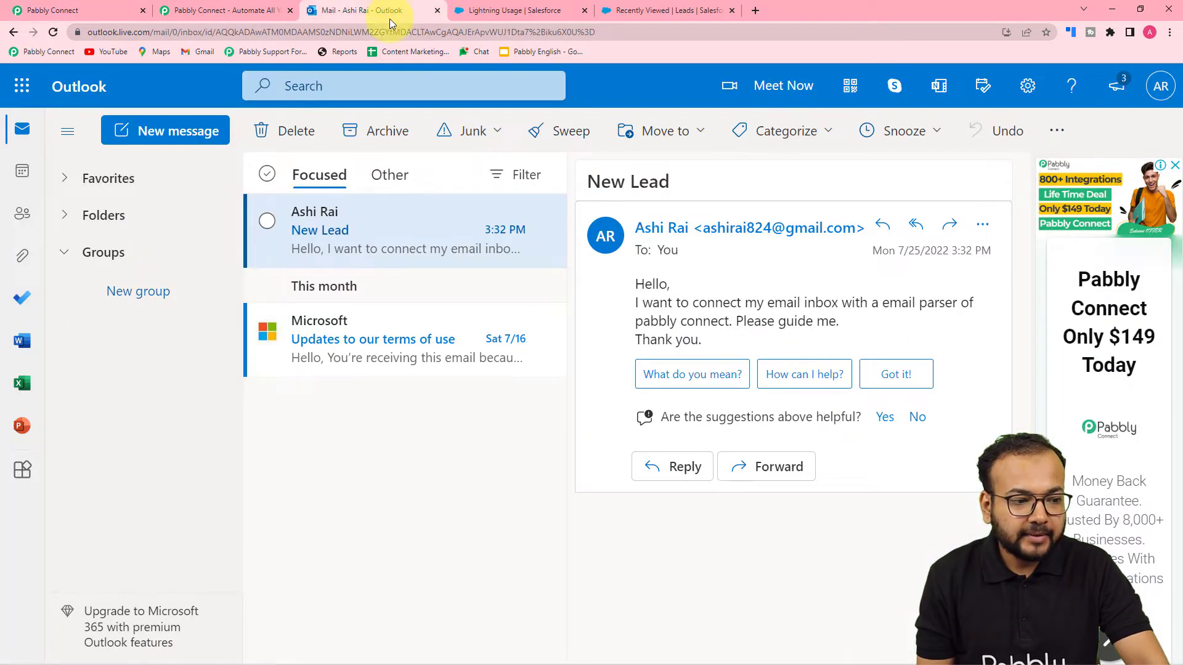
pyautogui.click(69, 13)
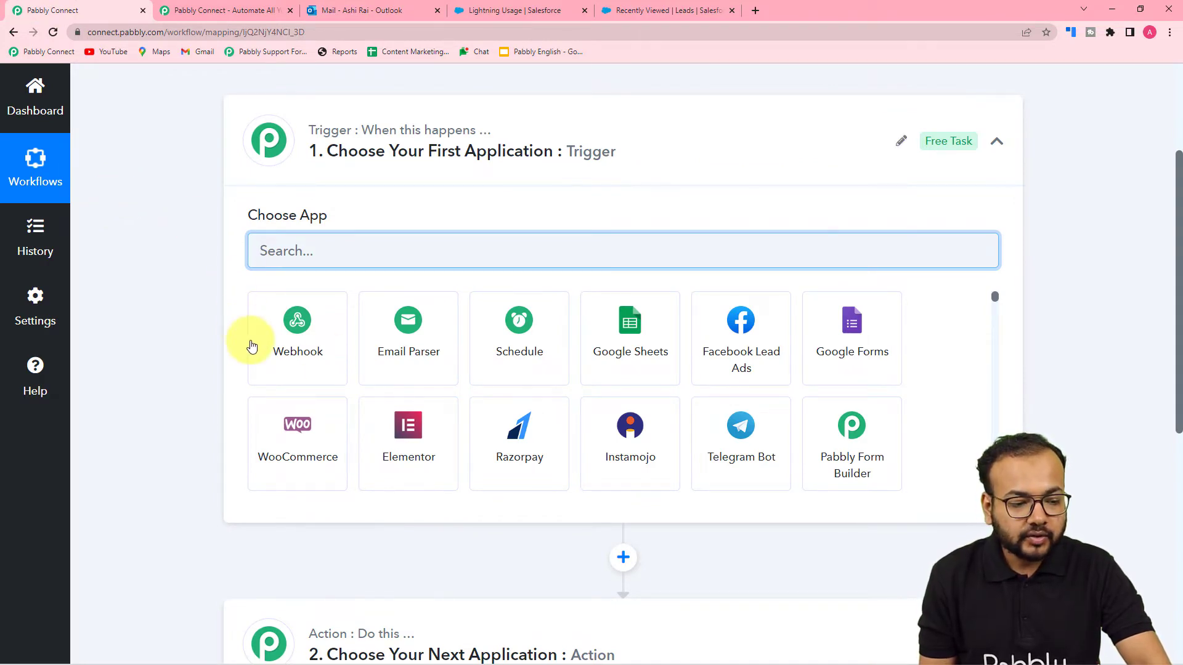
pyautogui.click(409, 357)
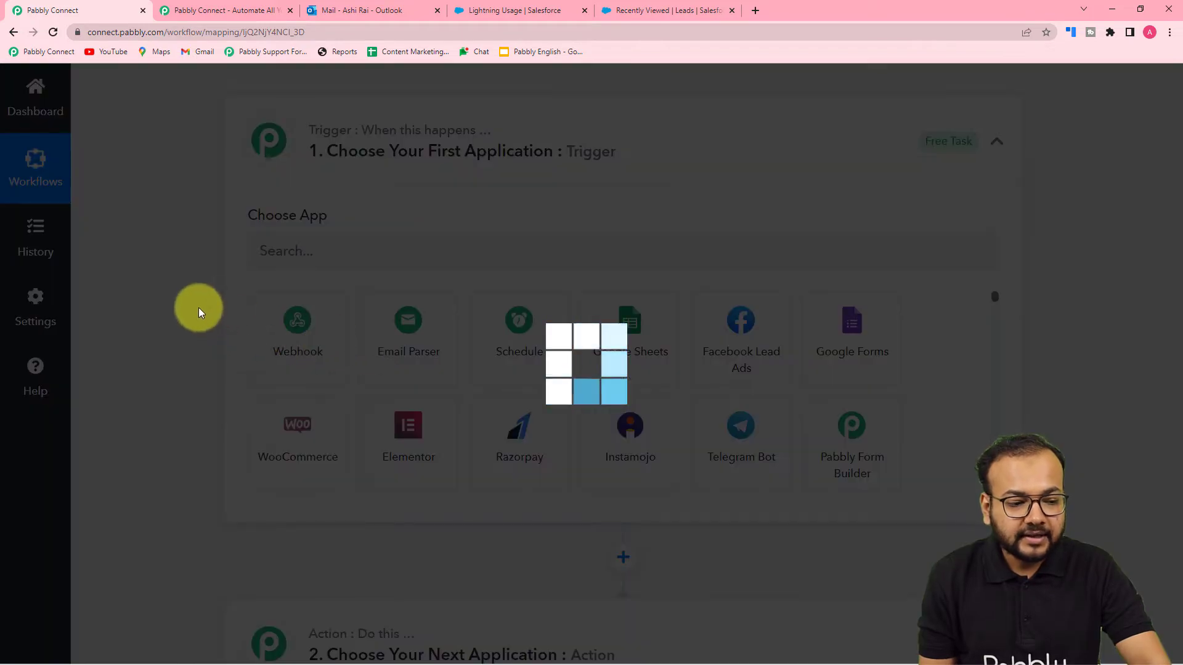
pyautogui.scroll(-2, 198, 308)
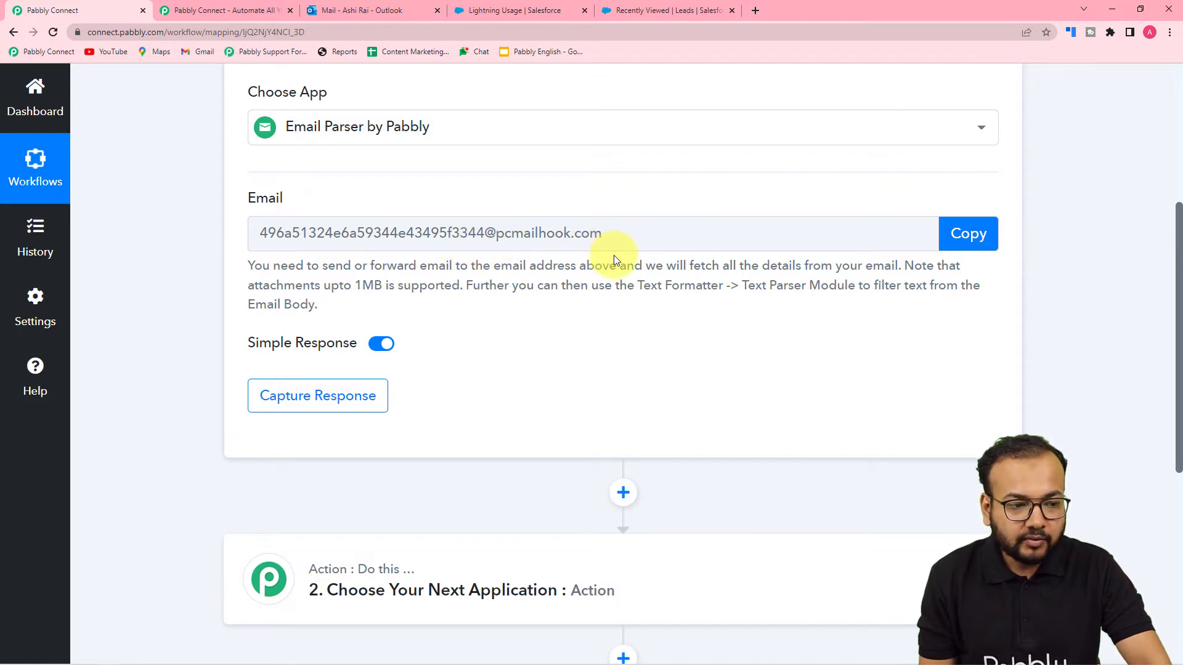
# Switch to the Outlook mailbox and open the Forwarding section of its full mail settings
pyautogui.click(406, 7)
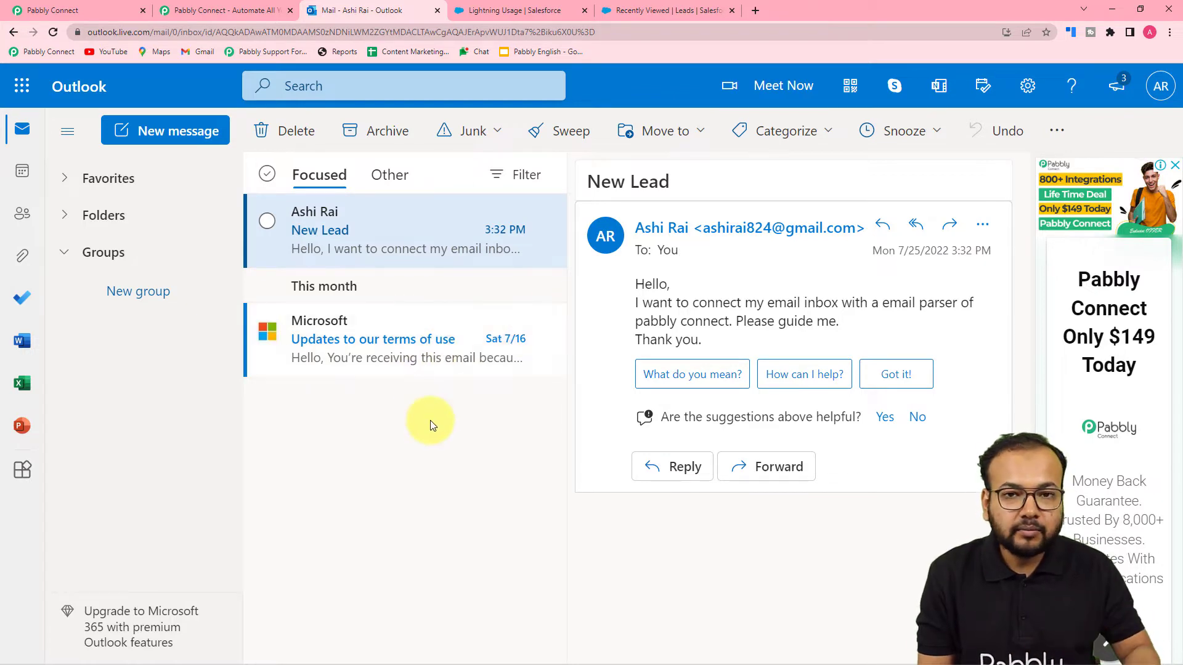
pyautogui.click(101, 11)
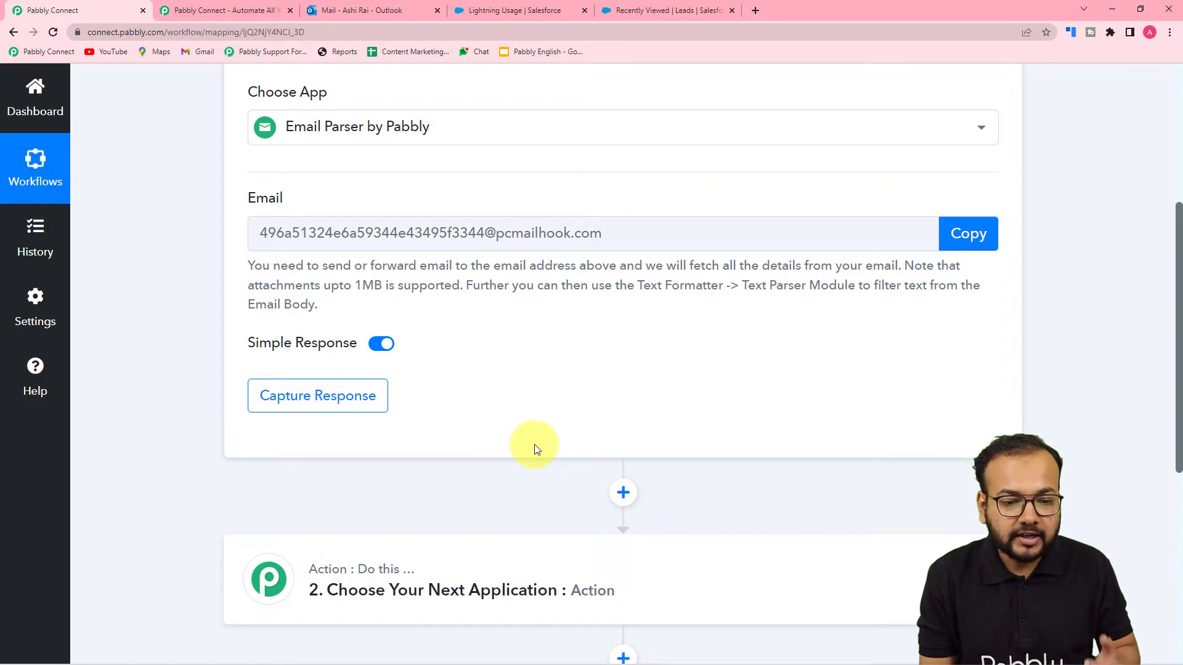
pyautogui.click(376, 7)
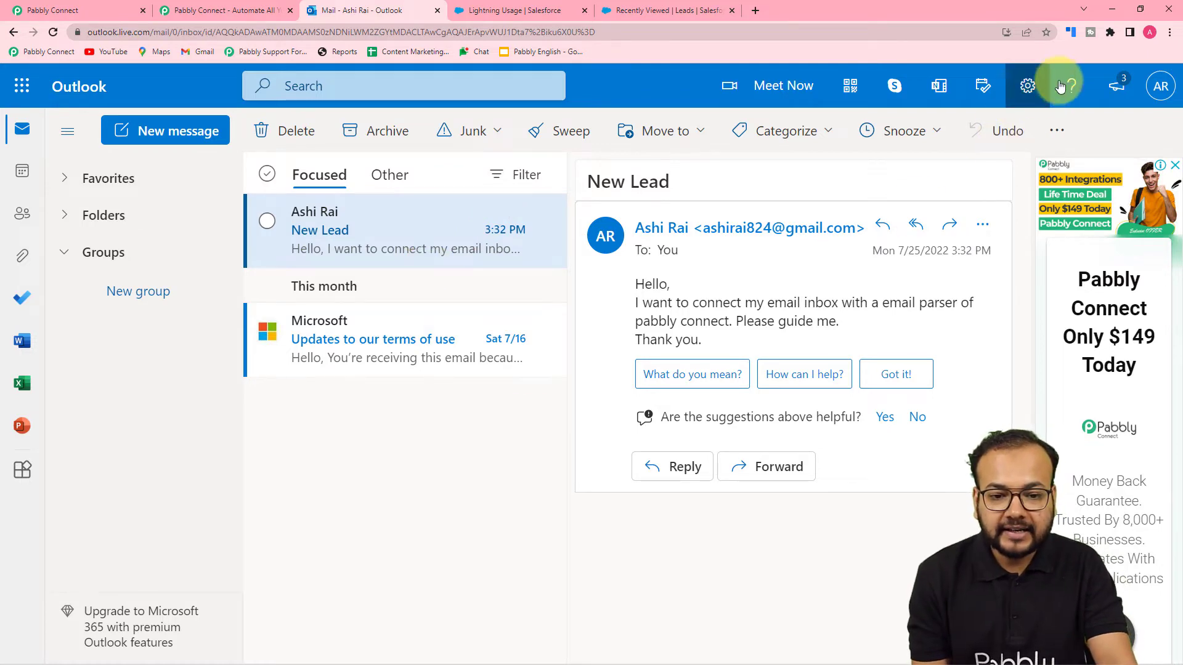
pyautogui.click(1026, 85)
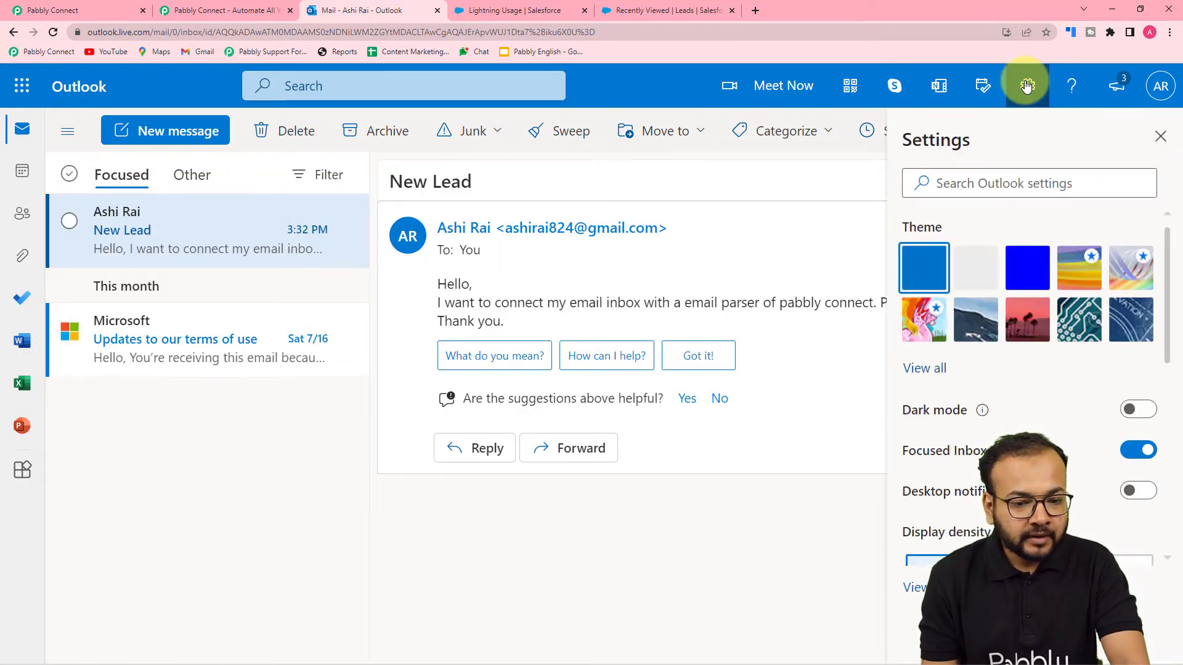
pyautogui.scroll(-5, 1032, 346)
pyautogui.scroll(-2, 1033, 348)
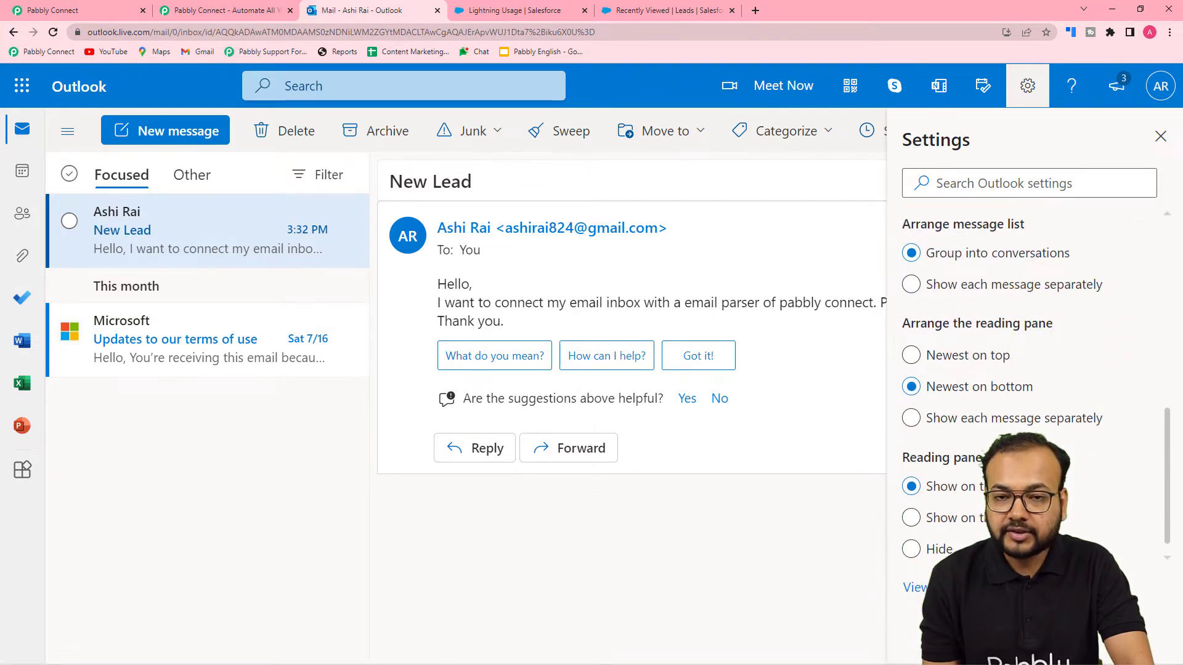
pyautogui.click(973, 587)
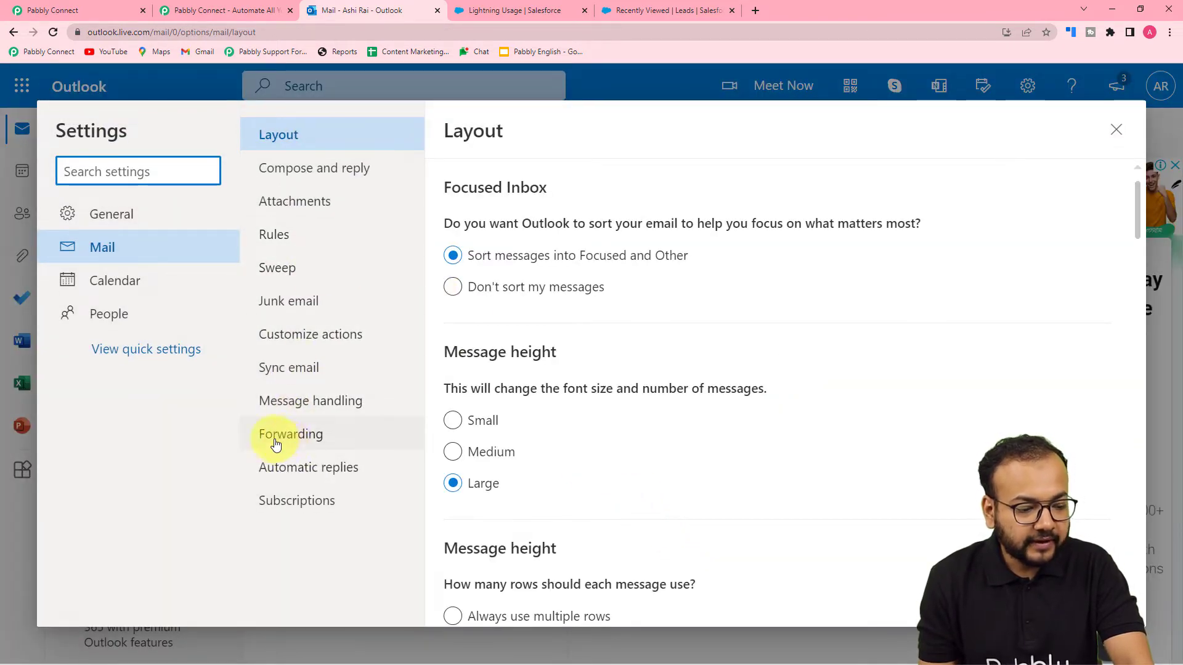
pyautogui.click(330, 437)
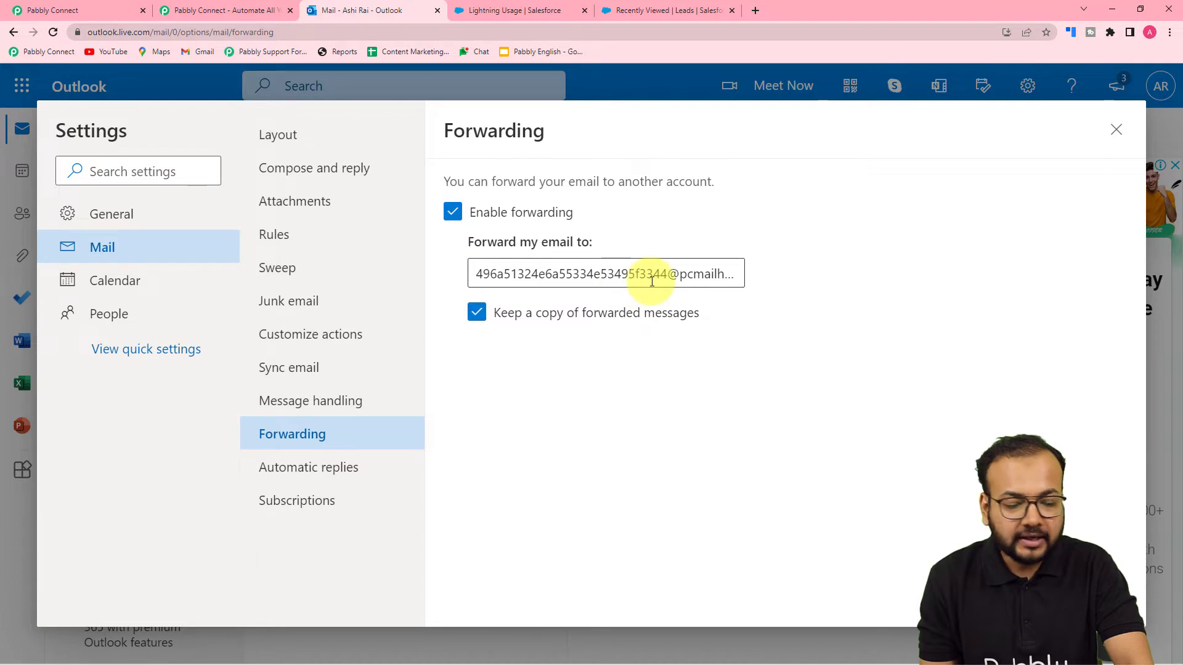
# Clear the existing forwarding address and re-enable forwarding with a copy of forwarded messages kept
pyautogui.click(672, 275)
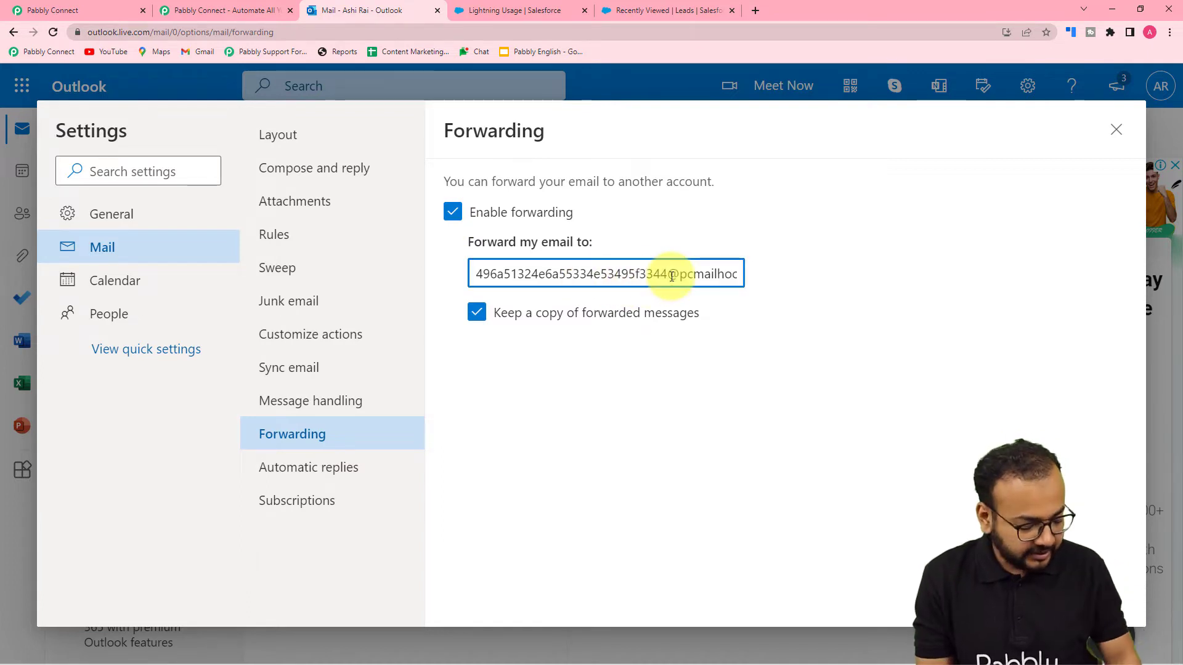
pyautogui.hotkey('ctrl', 'a')
pyautogui.press('BackSpace')
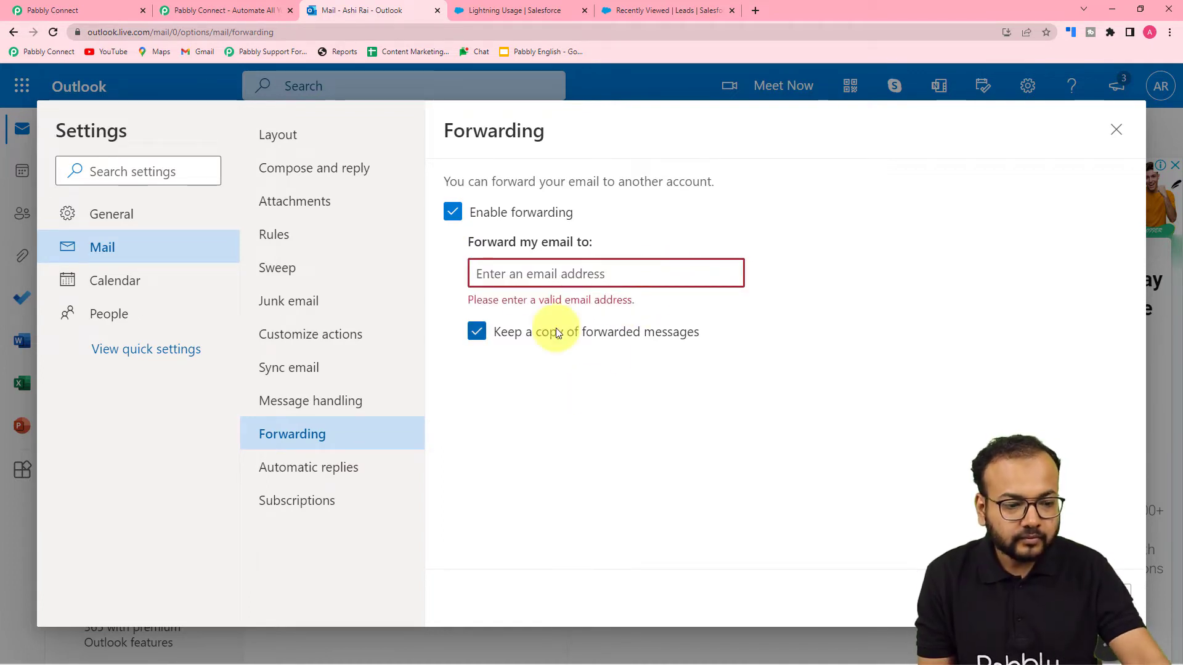
pyautogui.click(452, 213)
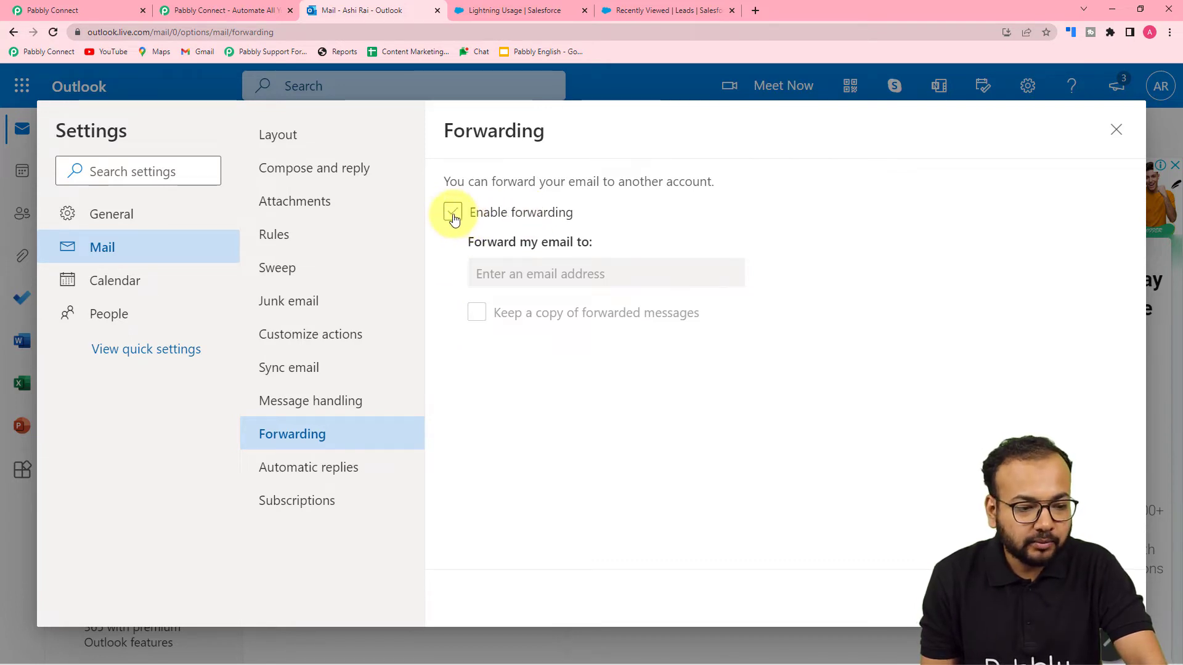
pyautogui.click(453, 214)
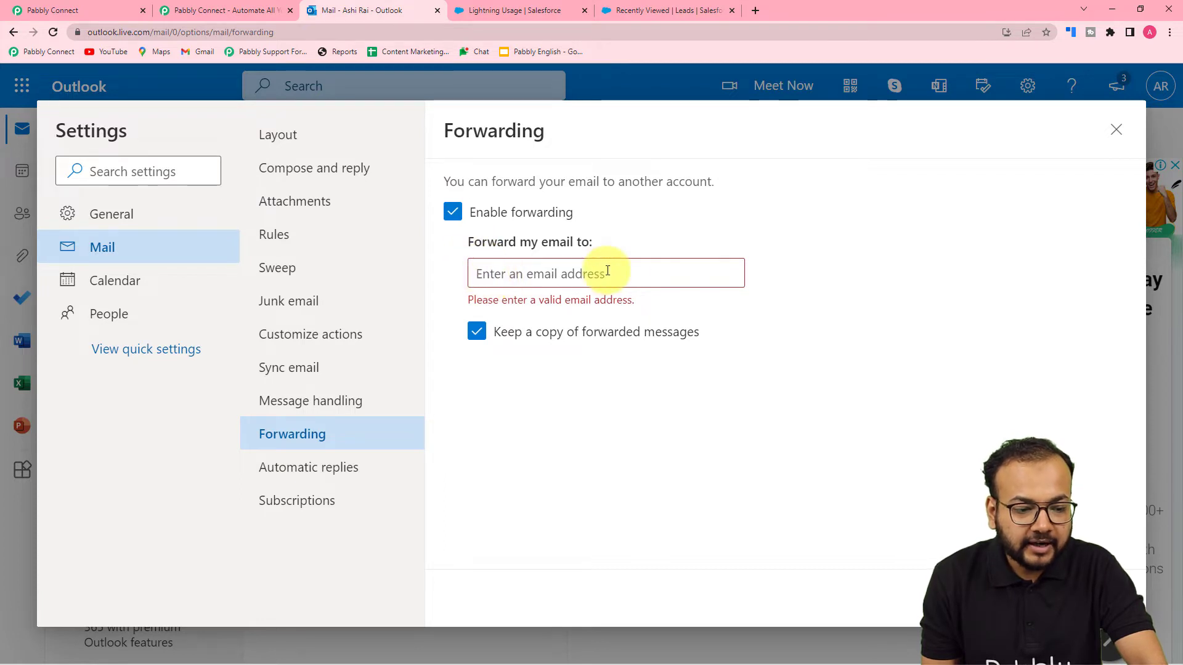
# Copy the Email Parser address from the Pabbly Connect trigger and save it as the forwarding address in Outlook
pyautogui.click(92, 11)
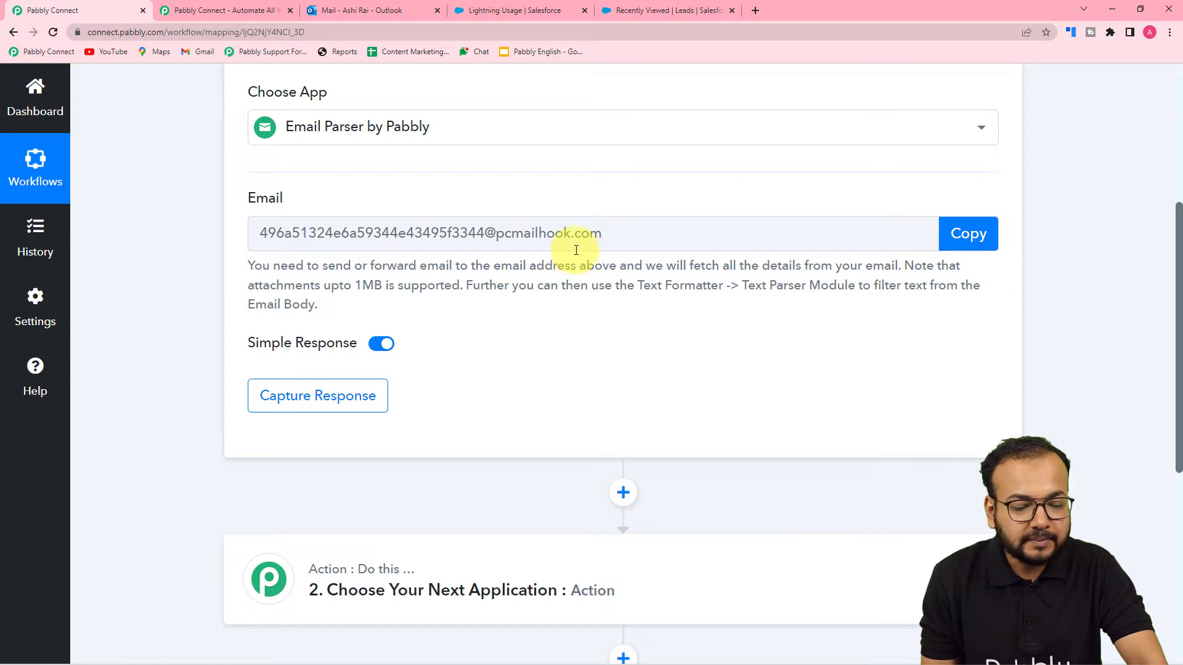
pyautogui.click(979, 246)
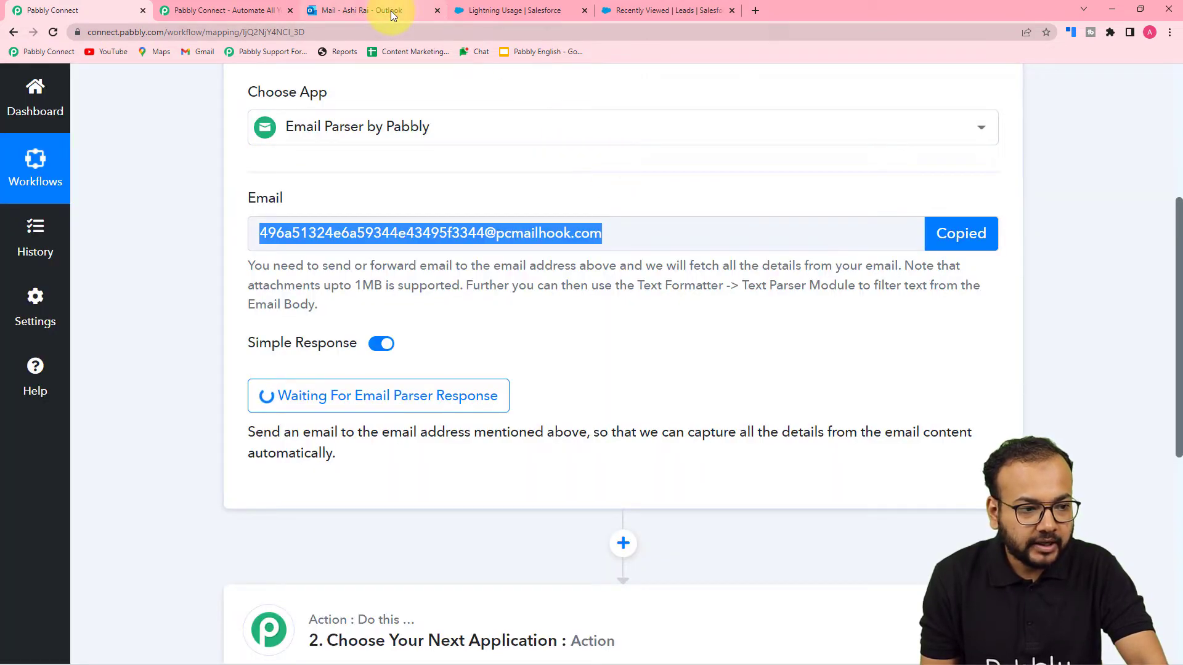
pyautogui.click(391, 9)
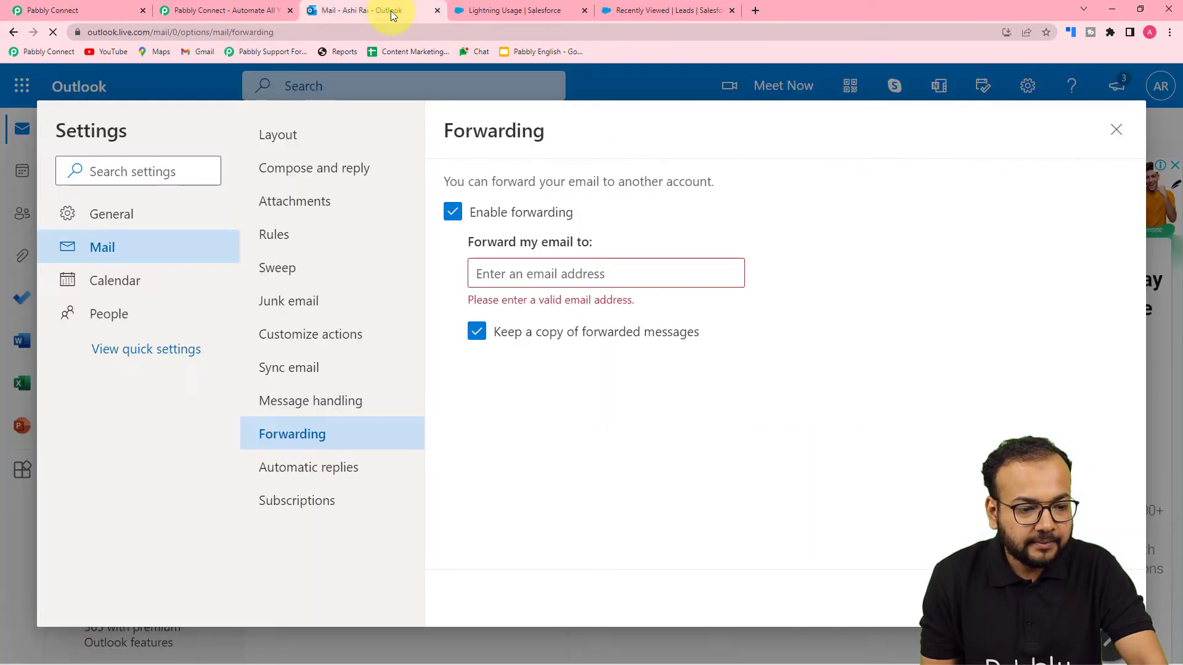
pyautogui.rightClick(534, 272)
pyautogui.click(564, 393)
pyautogui.click(815, 462)
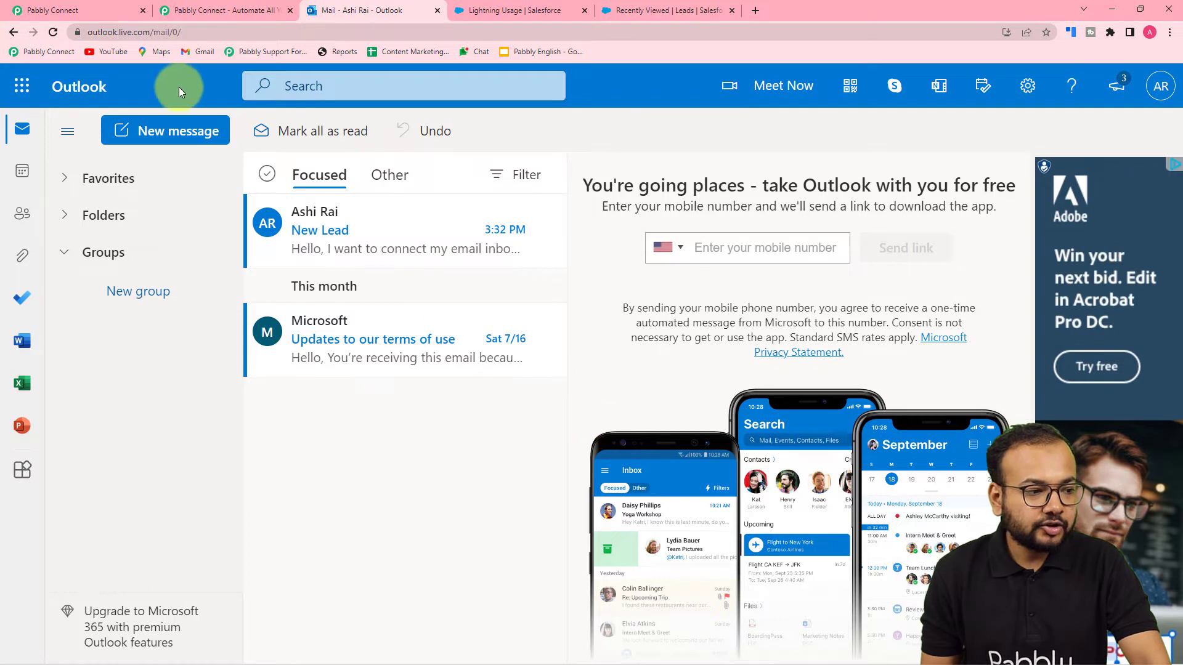
# Open the Gmail inbox of another Google account in a new tab and return to the Outlook inbox
pyautogui.click(126, 11)
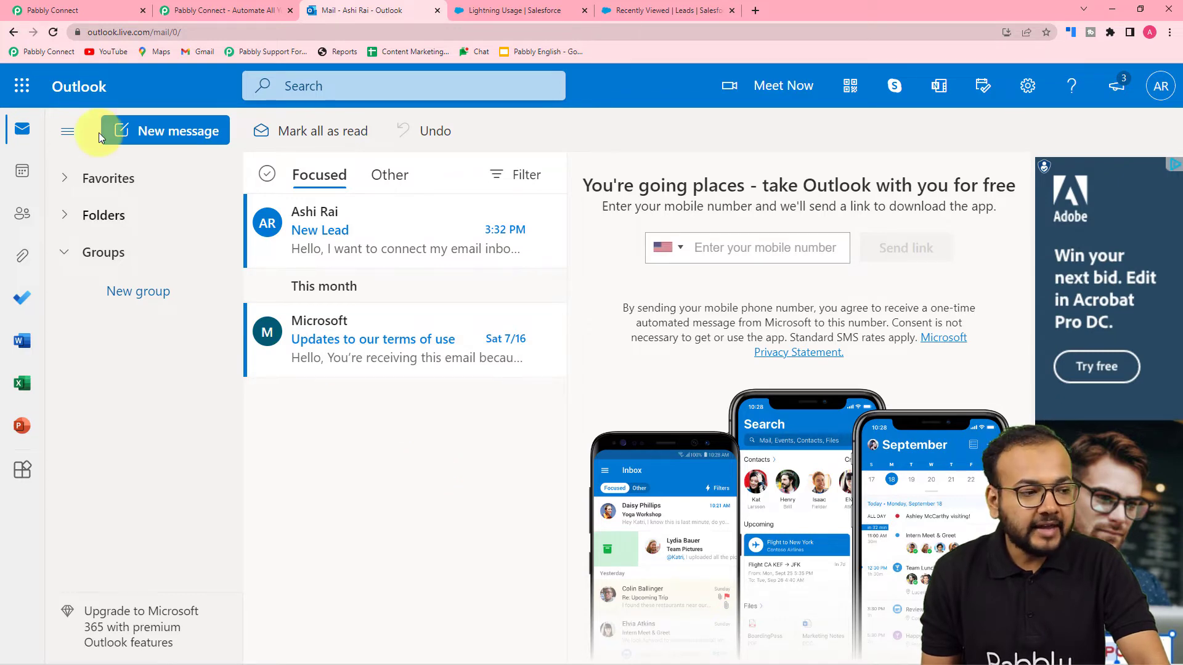
pyautogui.click(53, 10)
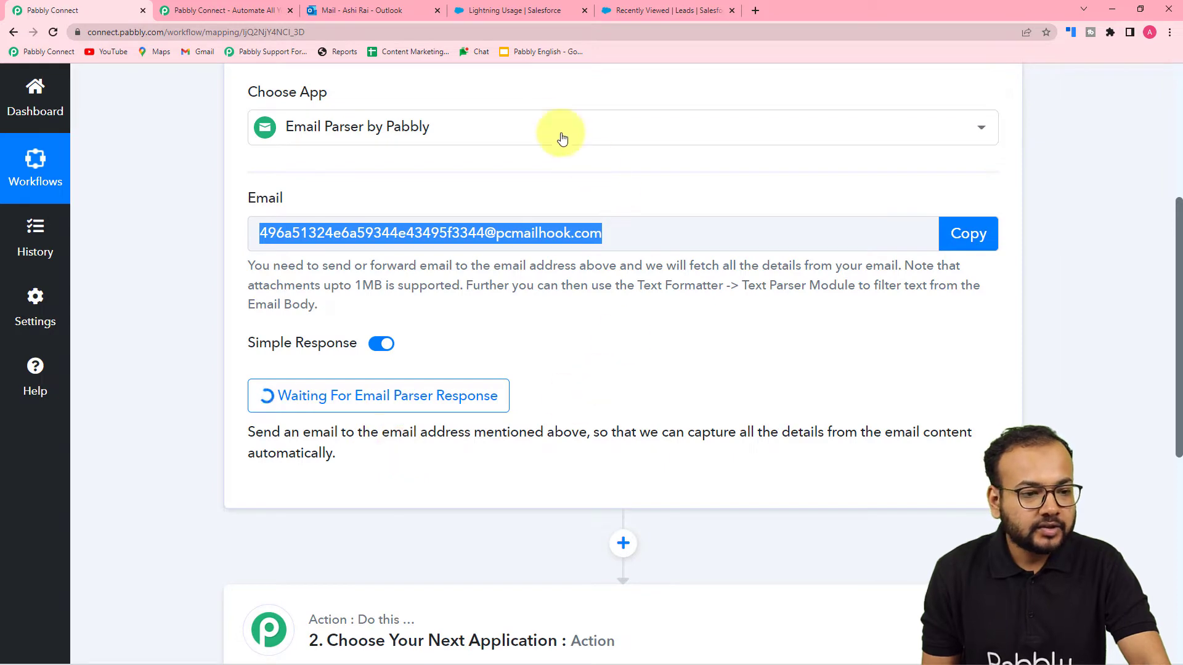
pyautogui.click(753, 13)
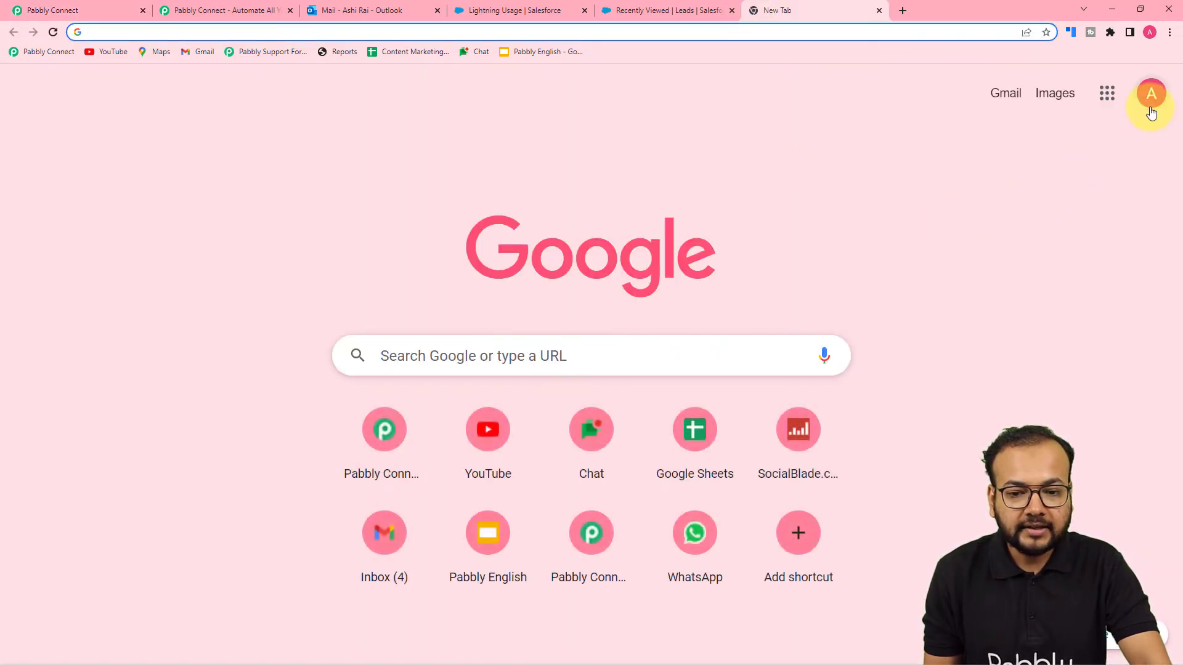
pyautogui.click(1151, 111)
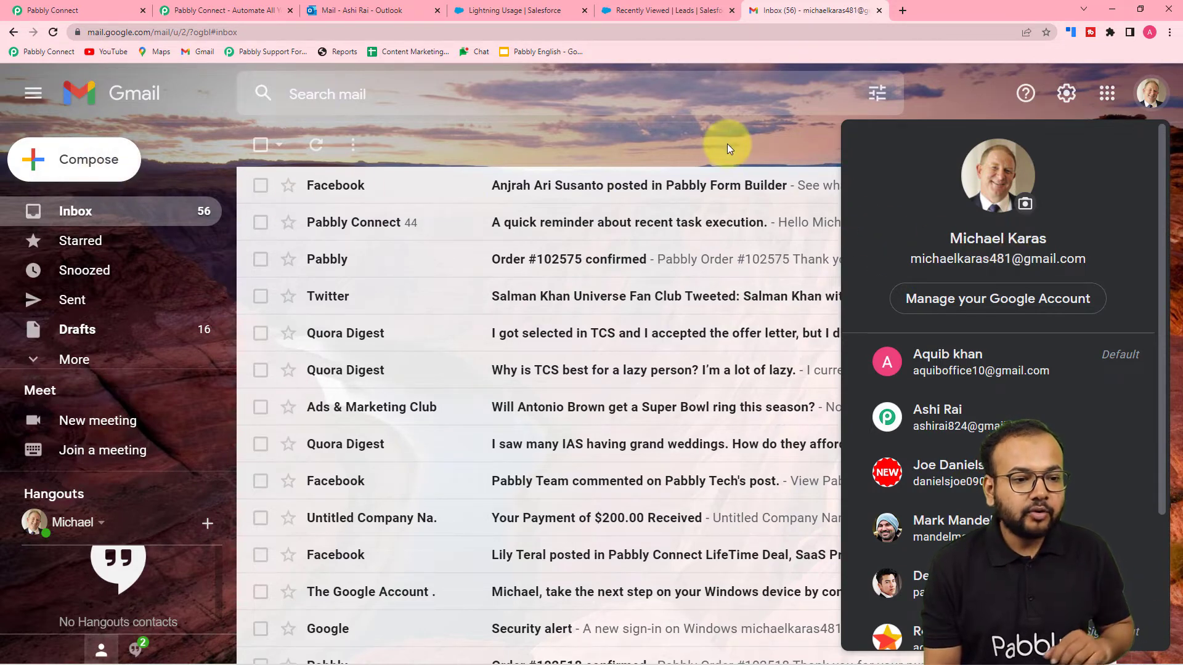
pyautogui.click(389, 12)
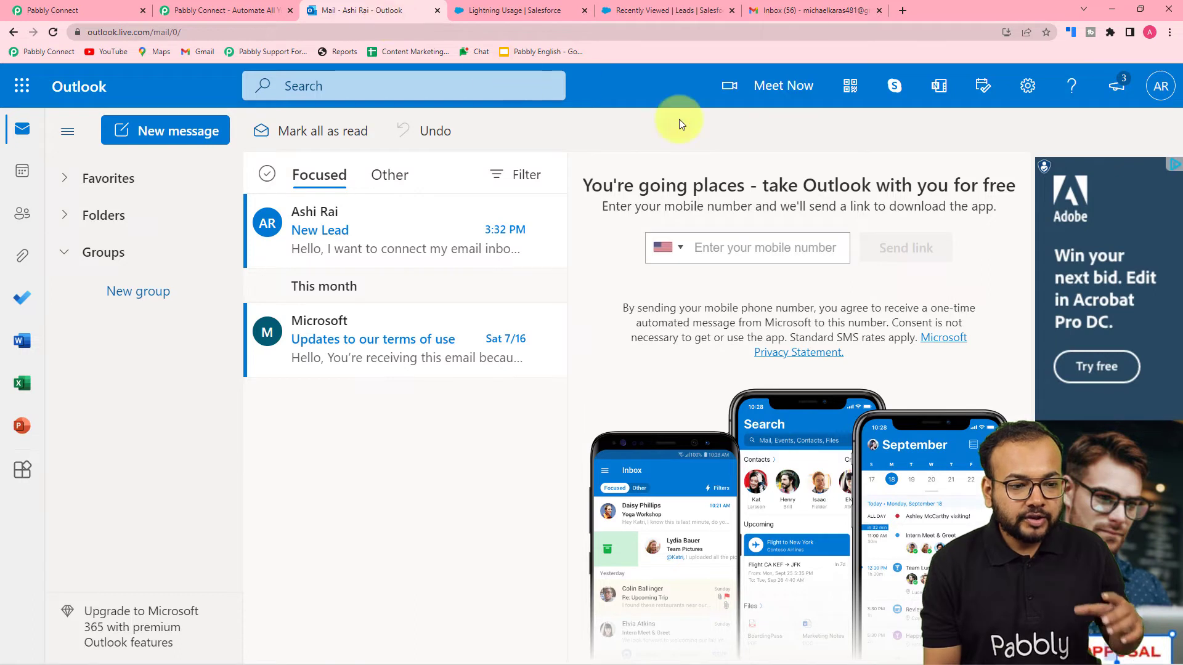
# Switch to Gmail and send the Outlook address an email titled "New query", asking for guidance on integrating the email inbox with Salesforce
pyautogui.click(1152, 106)
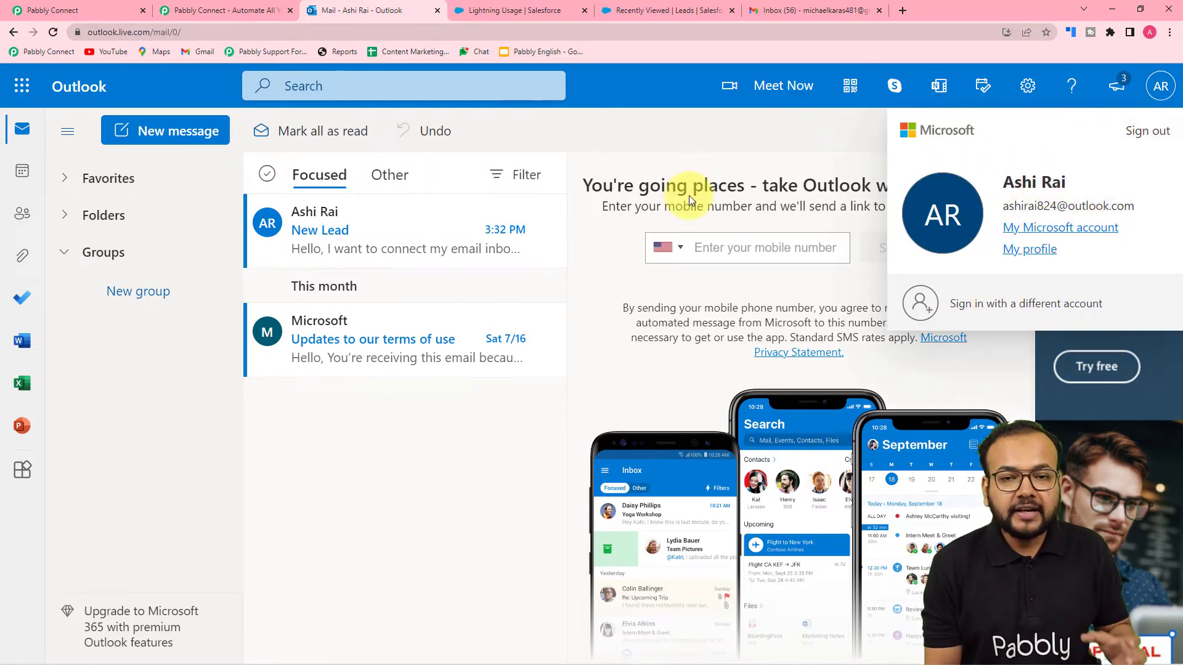
pyautogui.click(807, 16)
pyautogui.click(36, 159)
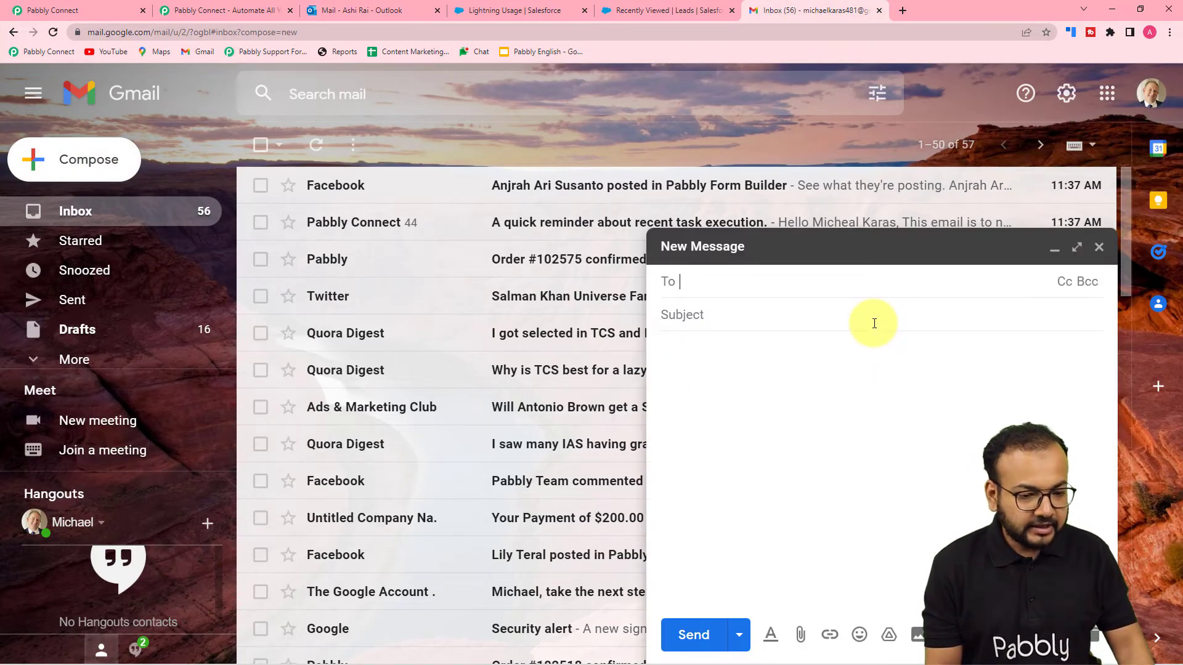
pyautogui.click(400, 13)
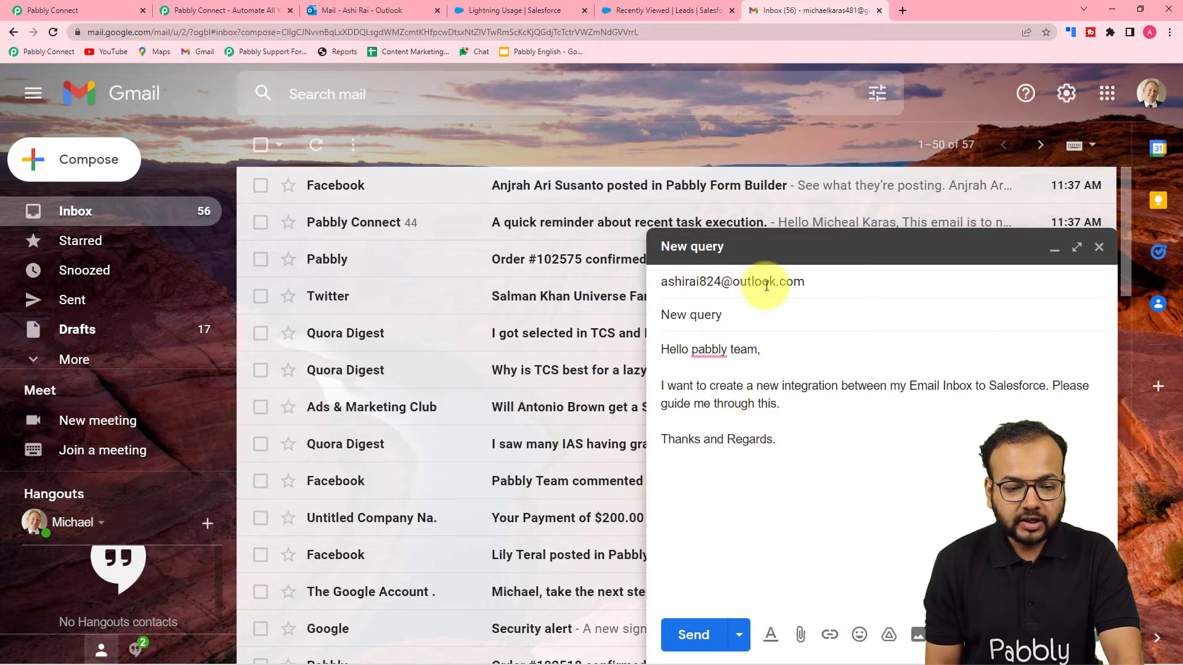
pyautogui.moveTo(778, 283)
pyautogui.click(693, 634)
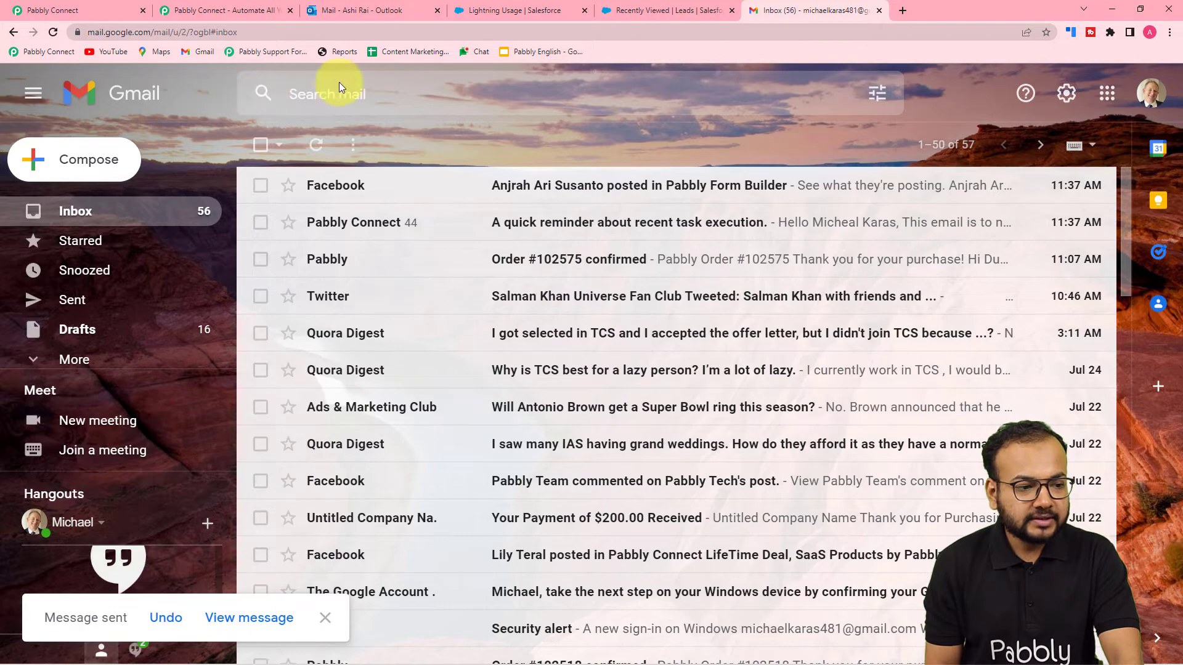
# Return to the Outlook mailbox and open the received "New query" email
pyautogui.click(343, 11)
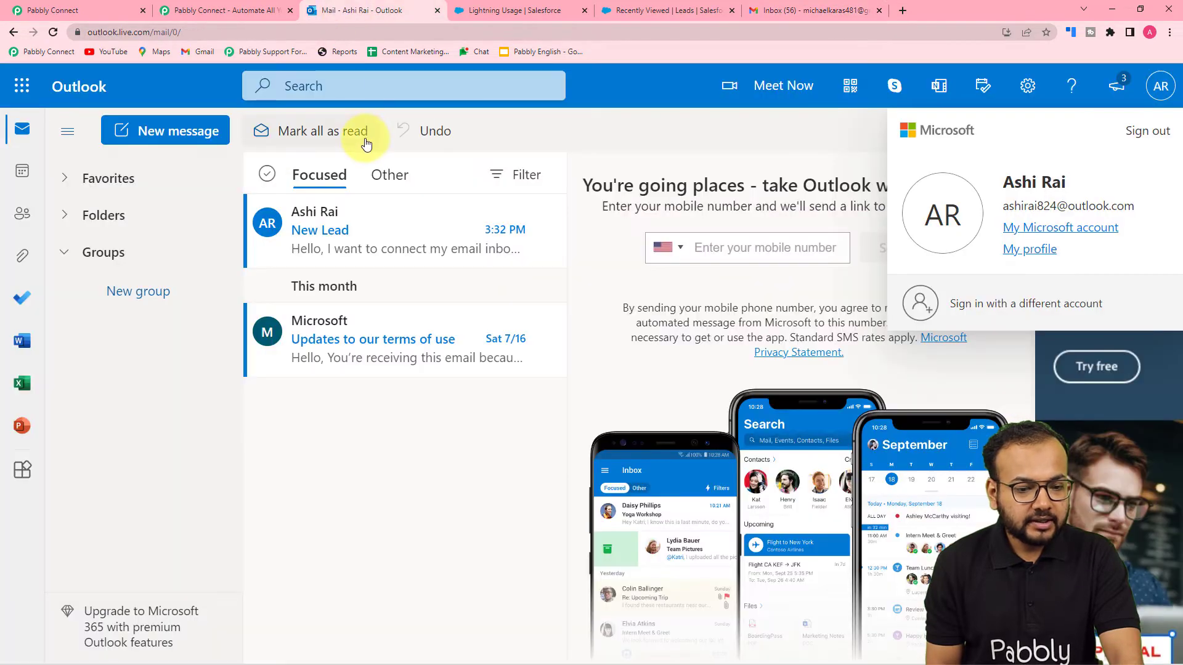
pyautogui.click(774, 156)
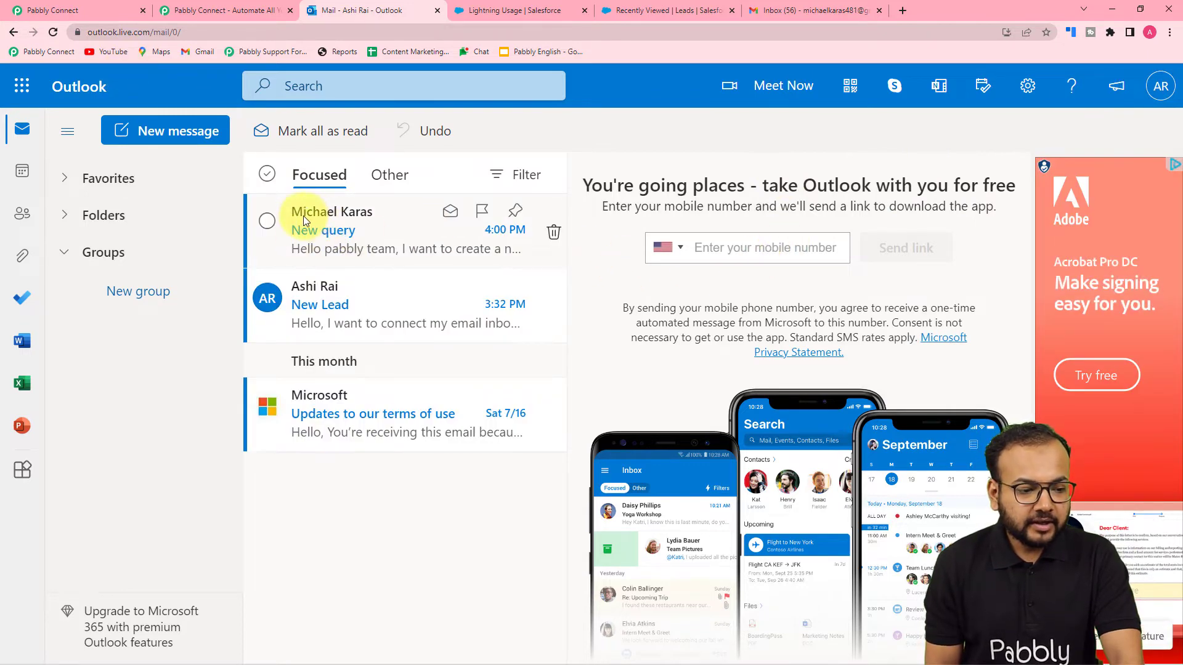
pyautogui.click(378, 242)
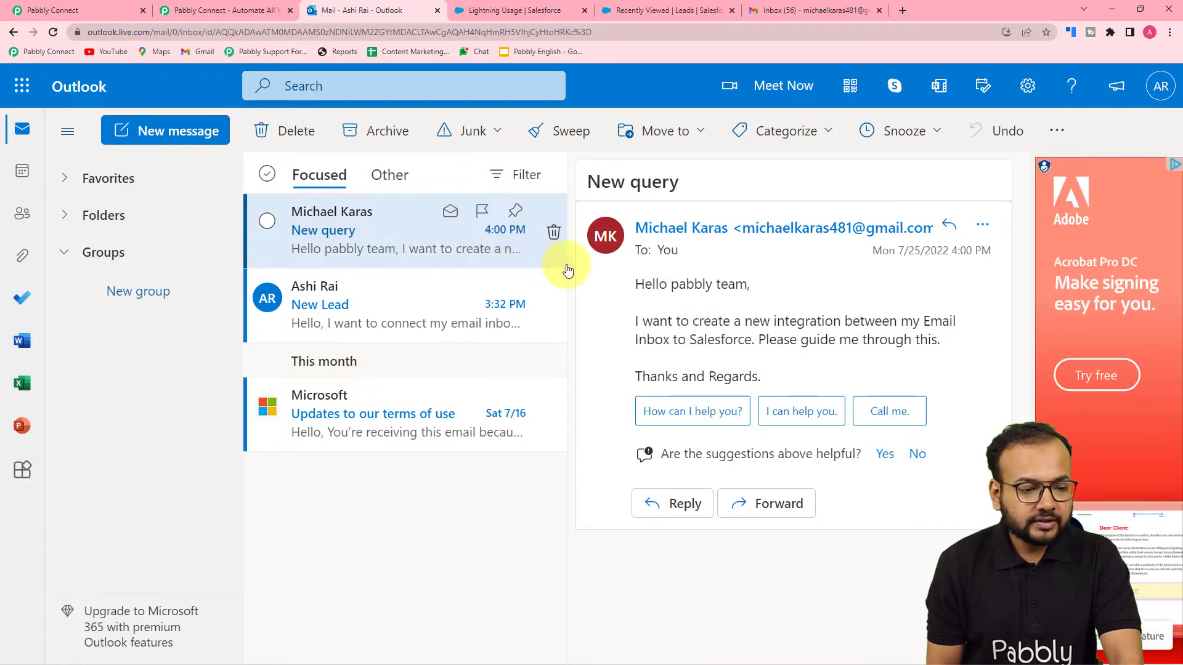
# Switch to the Pabbly Connect workflow and examine the captured Email Parser response, from the sender and subject fields to the expanded Body Text
pyautogui.click(64, 9)
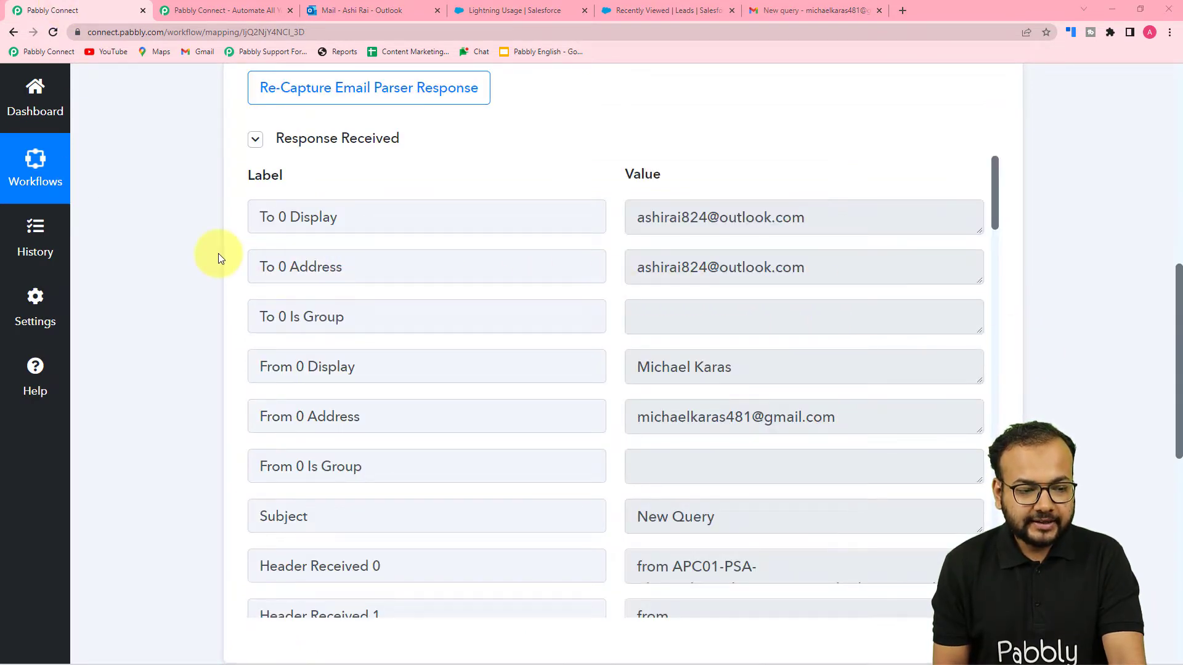
pyautogui.scroll(-1, 218, 253)
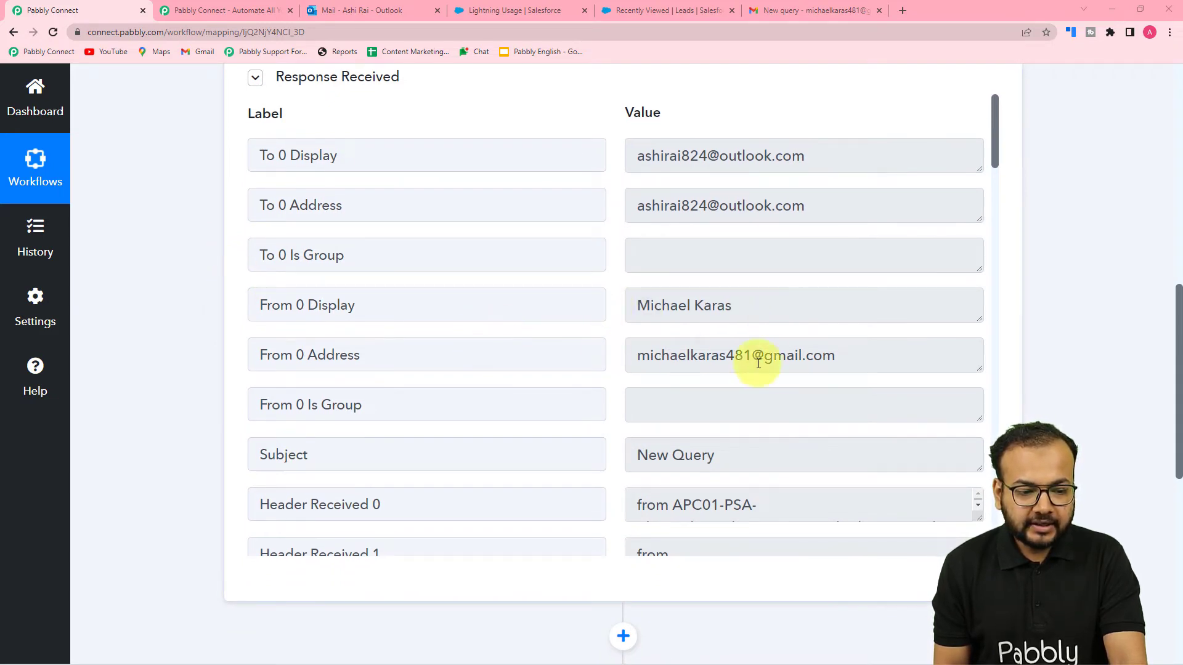
pyautogui.scroll(-2, 568, 384)
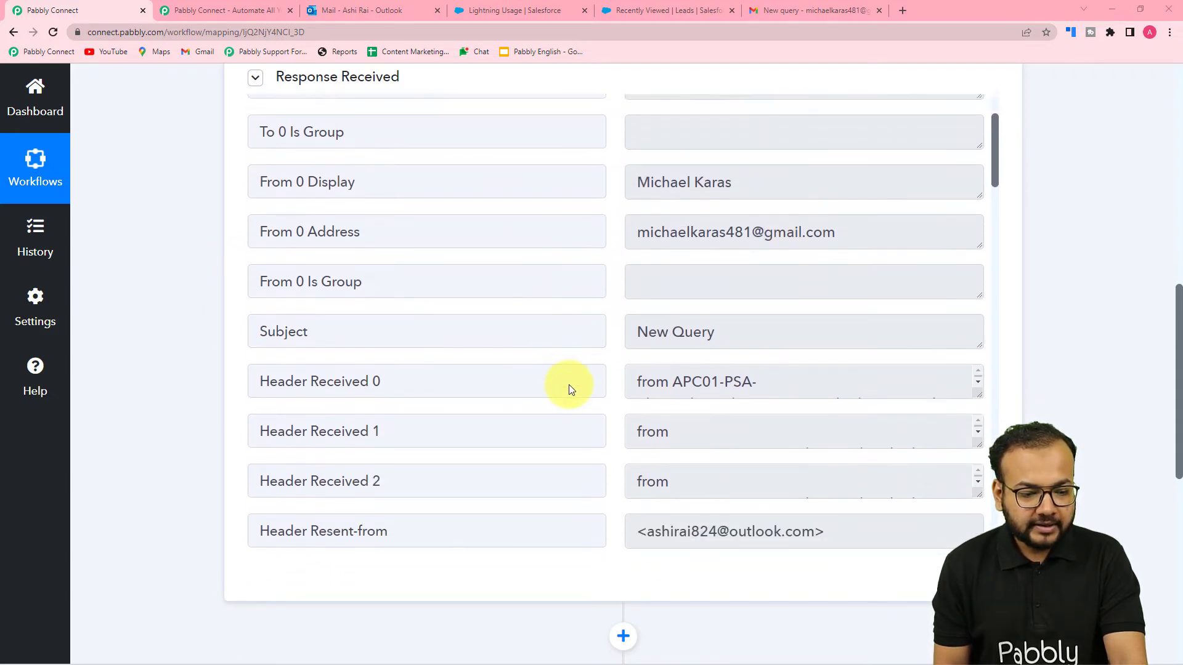
pyautogui.scroll(-7, 493, 373)
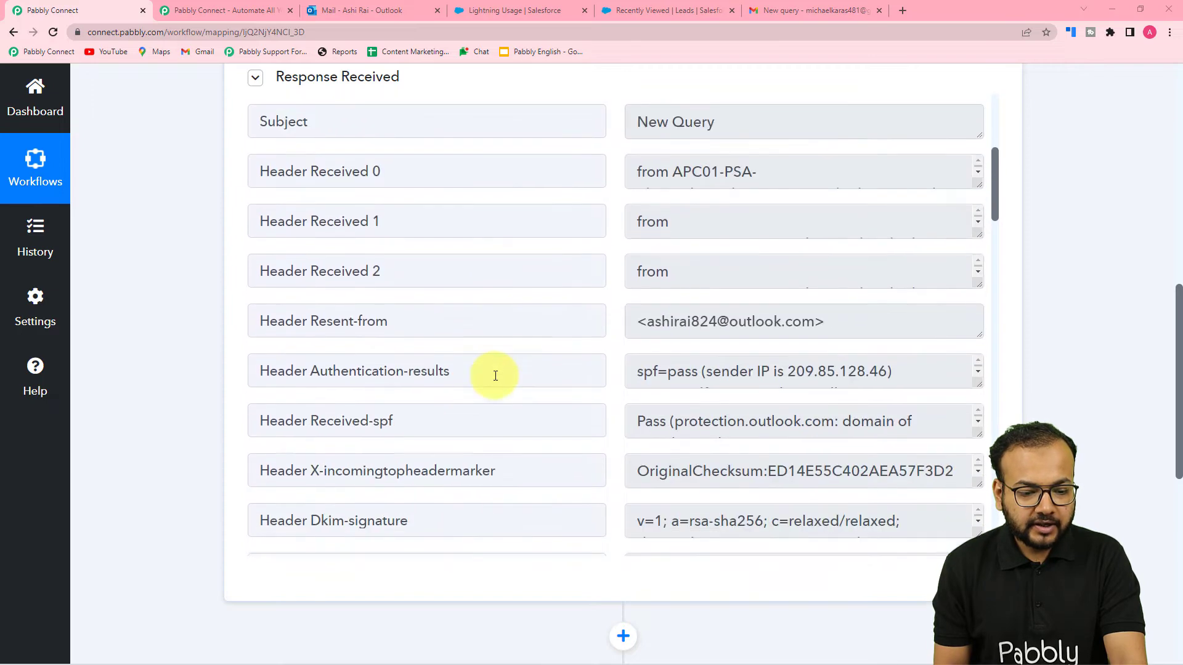
pyautogui.scroll(-5, 495, 376)
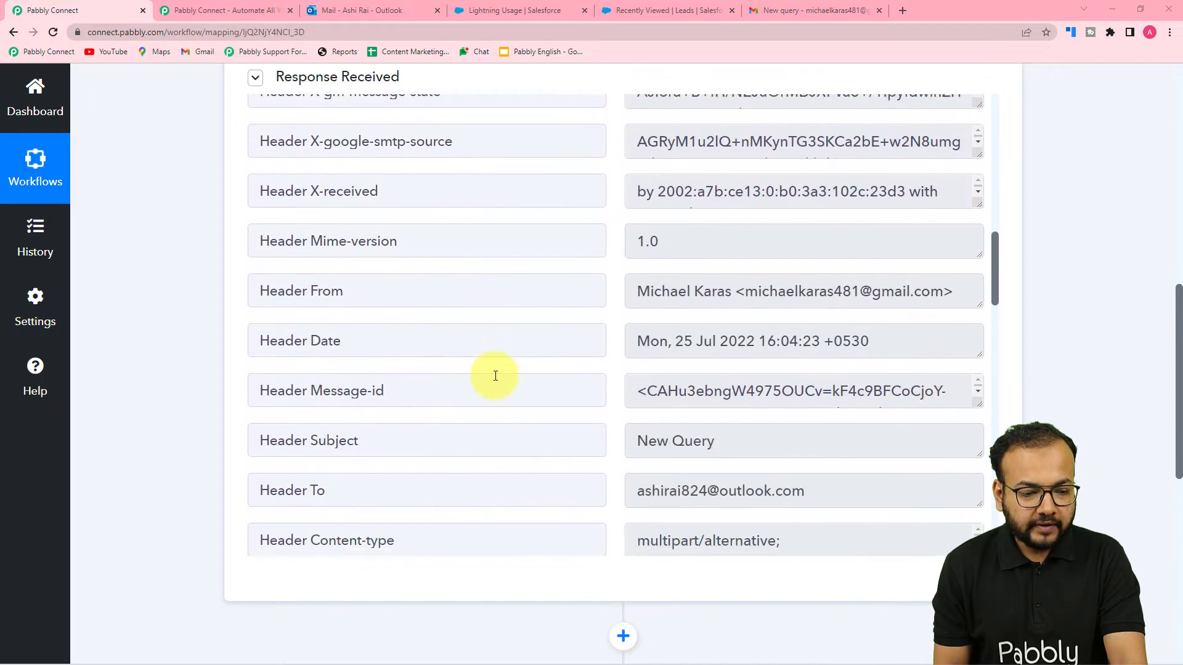
pyautogui.scroll(-2, 425, 306)
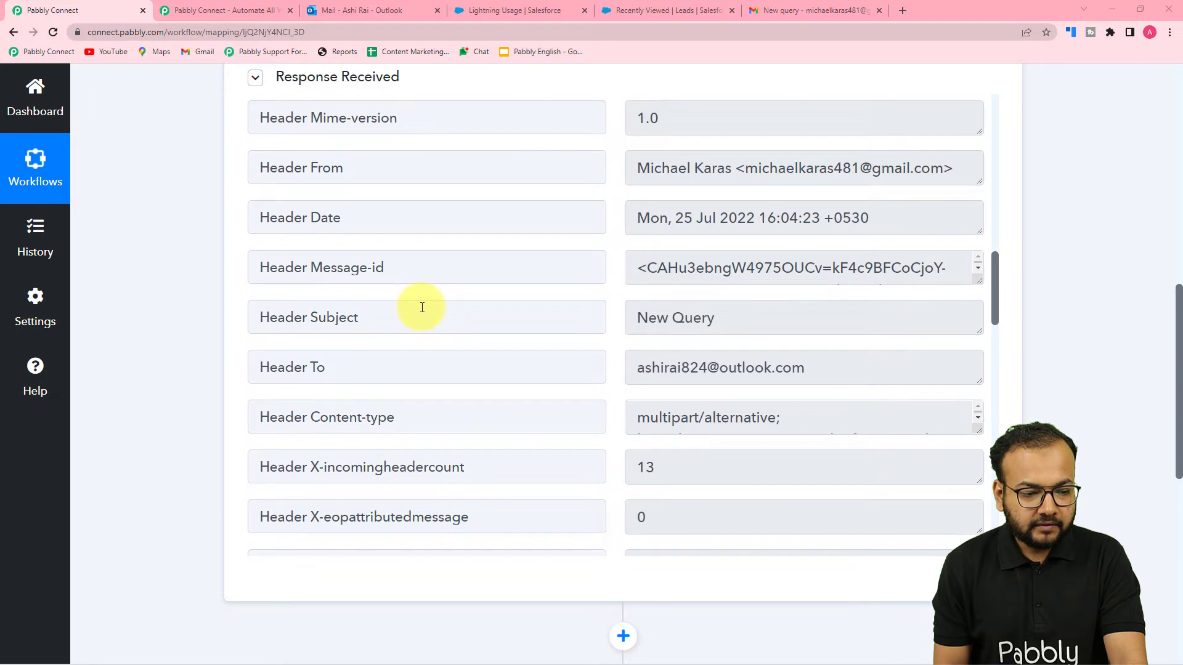
pyautogui.scroll(-8, 314, 318)
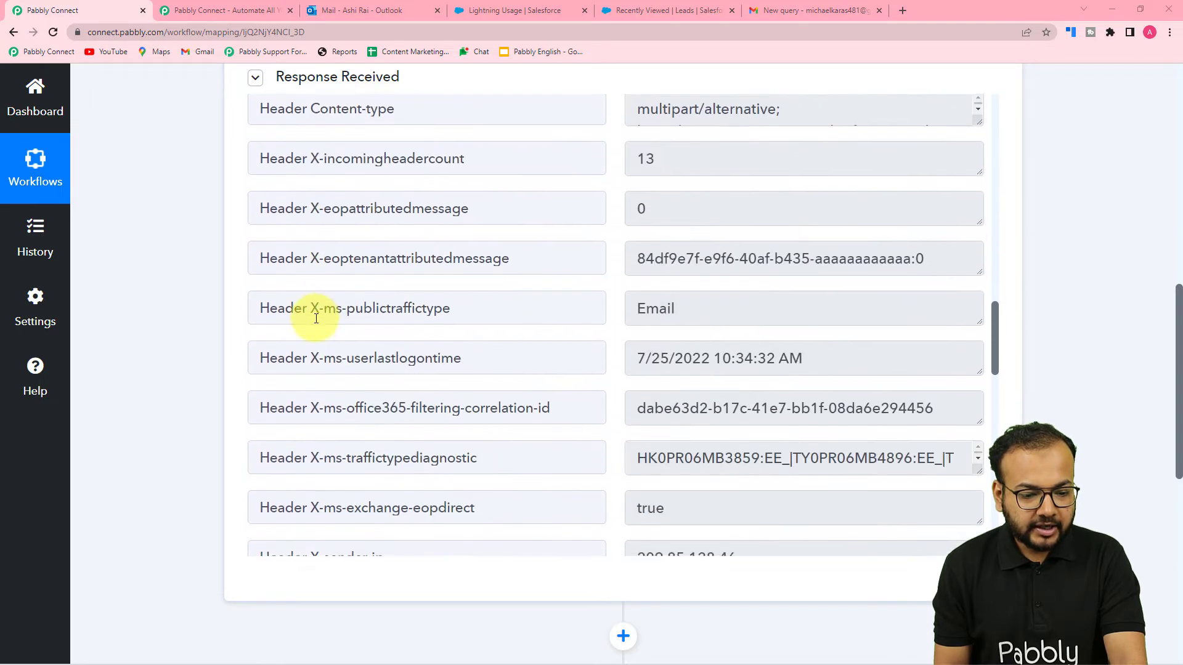
pyautogui.scroll(-13, 315, 318)
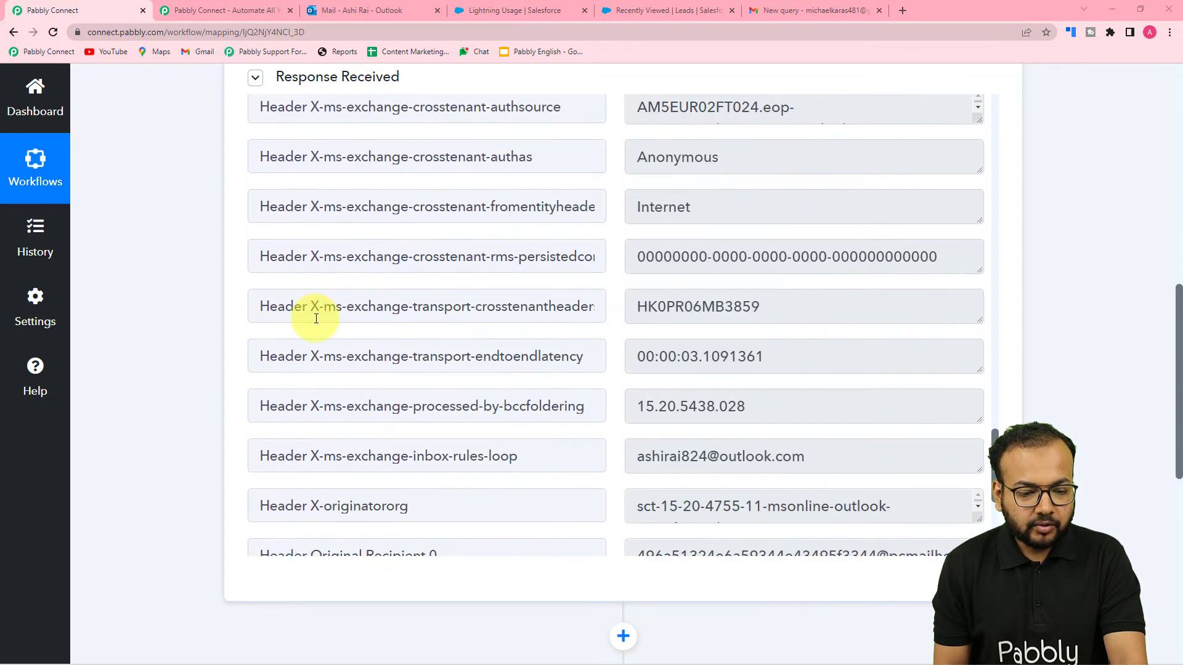
pyautogui.scroll(-3, 316, 318)
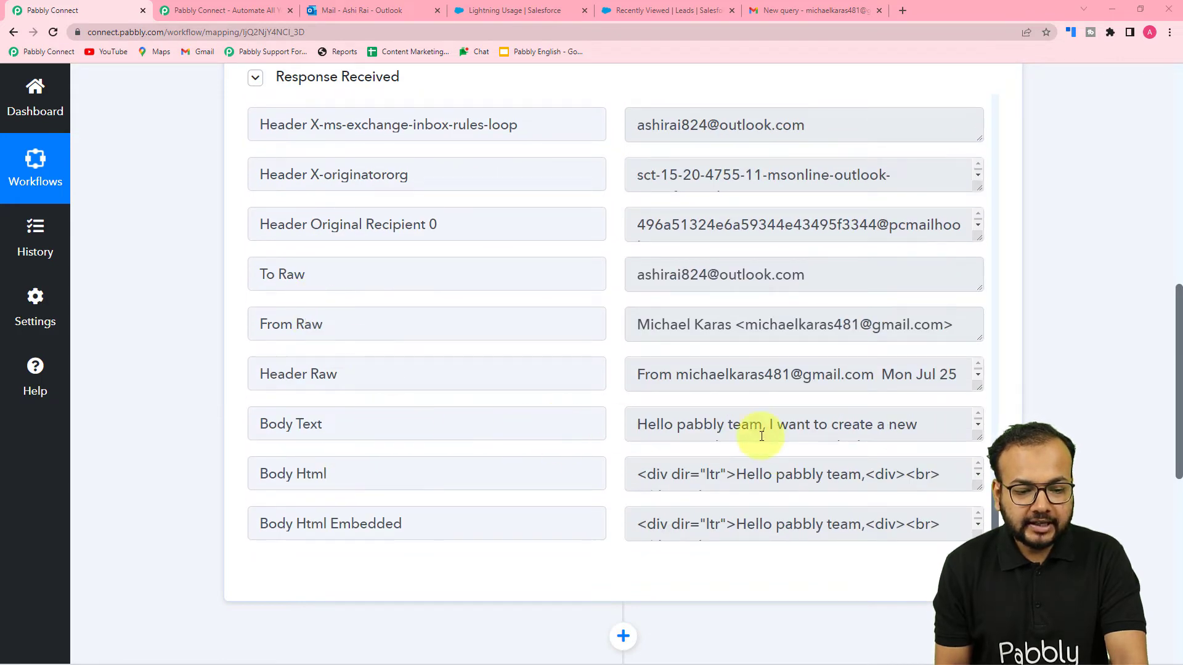
pyautogui.moveTo(977, 438); pyautogui.dragTo(980, 554)
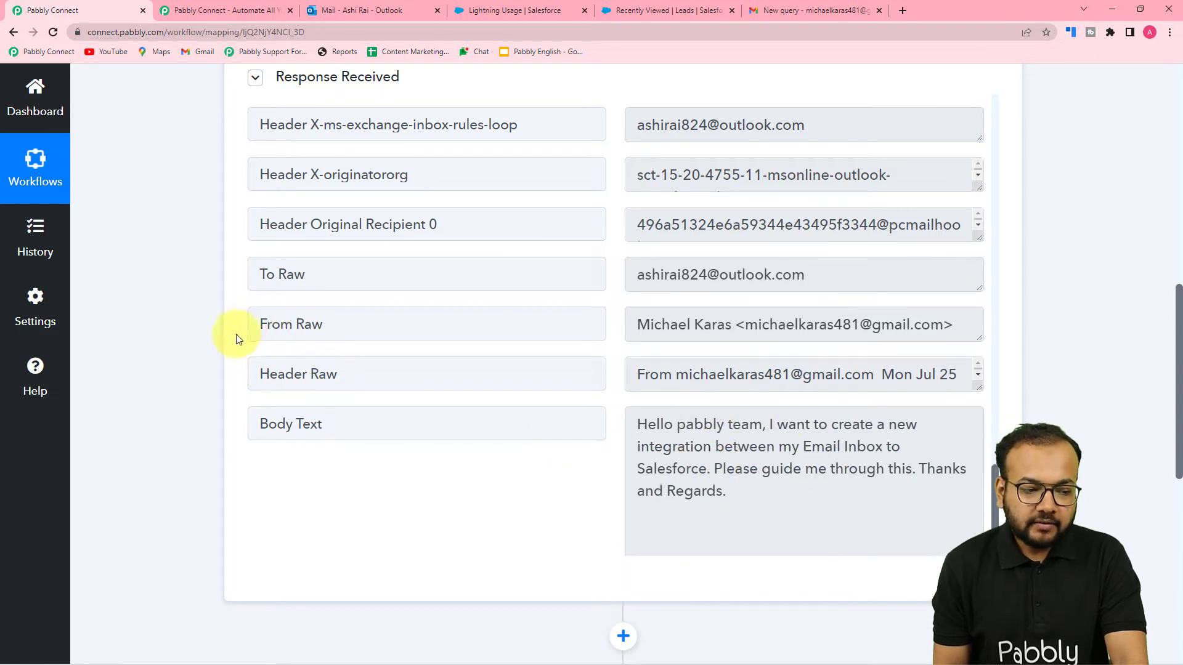
# Set the workflow's second step to the Salesforce app with Create Lead as the action event
pyautogui.scroll(-5, 206, 311)
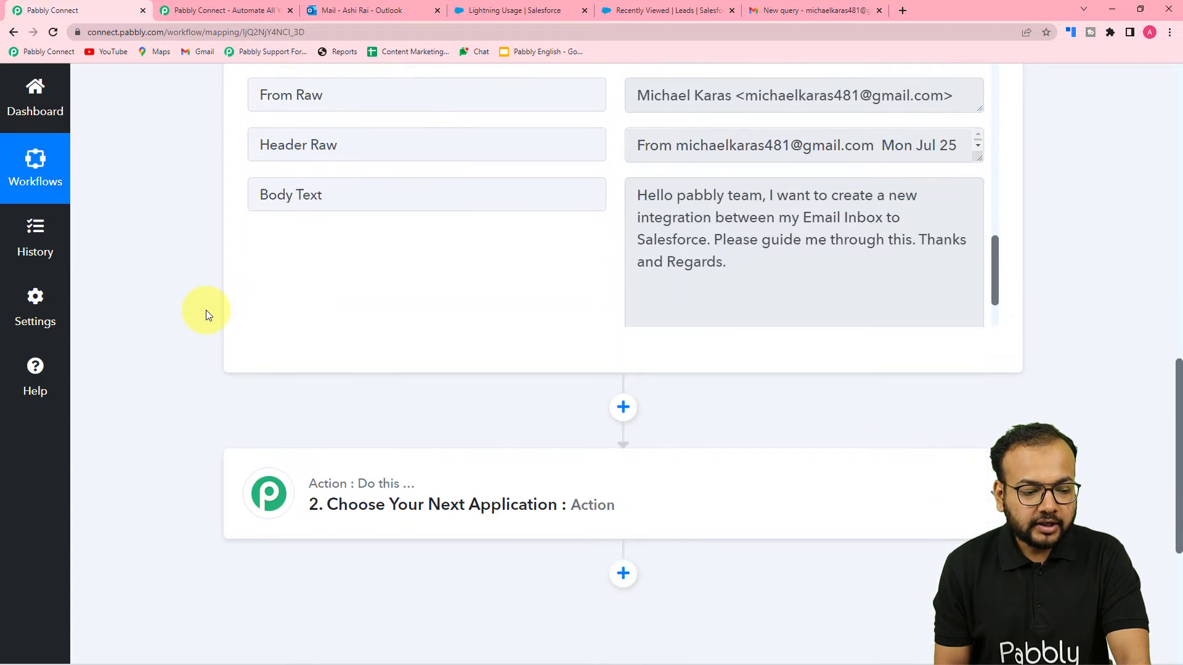
pyautogui.scroll(-1, 206, 314)
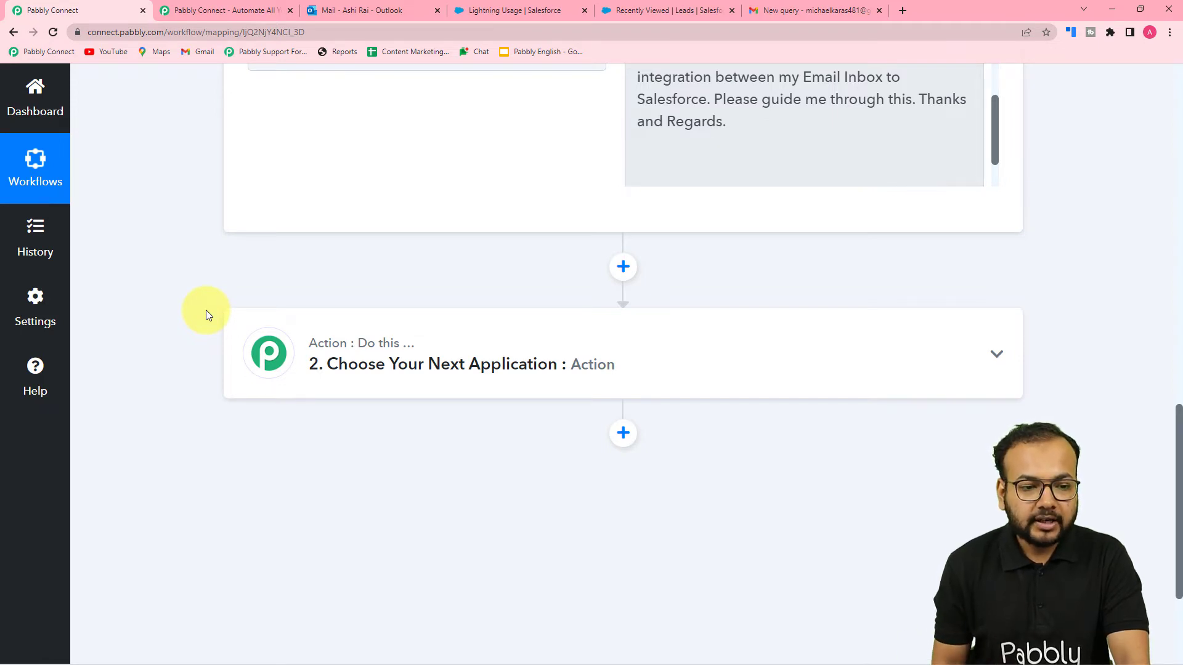
pyautogui.scroll(1, 285, 345)
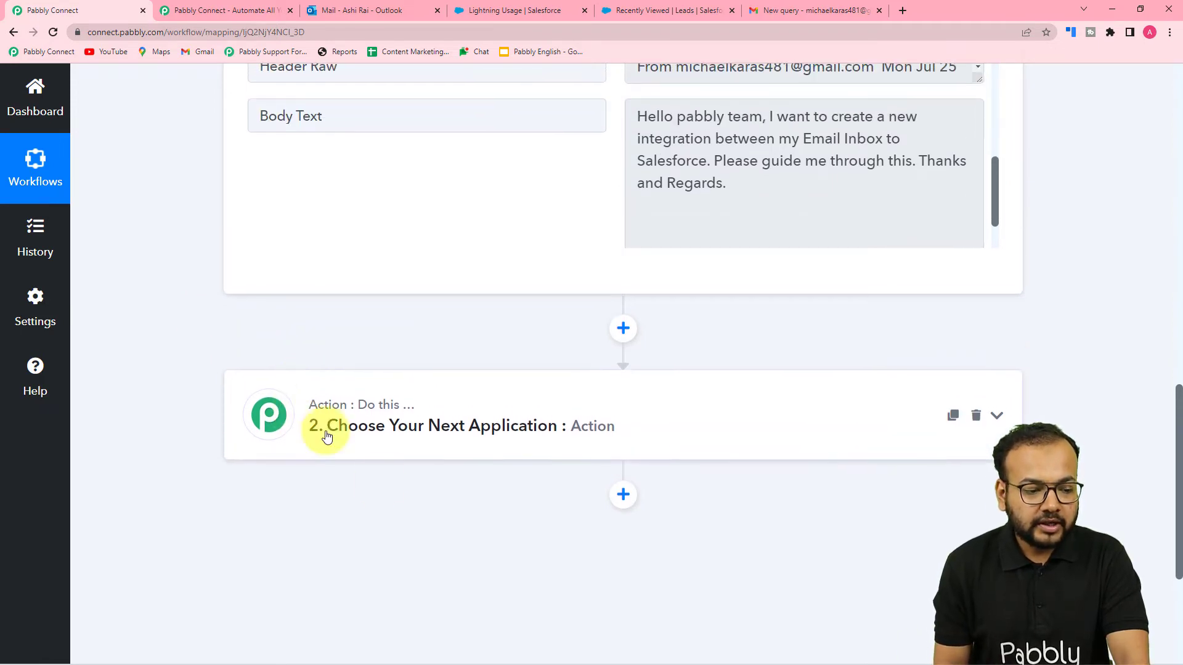
pyautogui.click(384, 441)
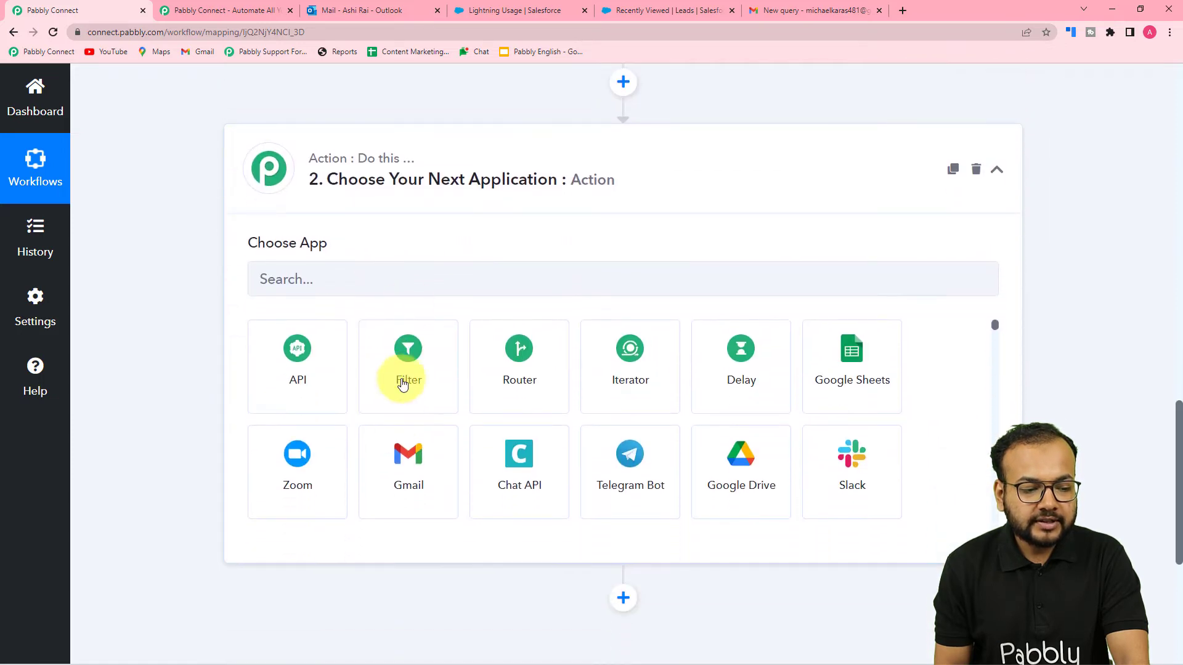
pyautogui.click(405, 284)
pyautogui.write('sales')
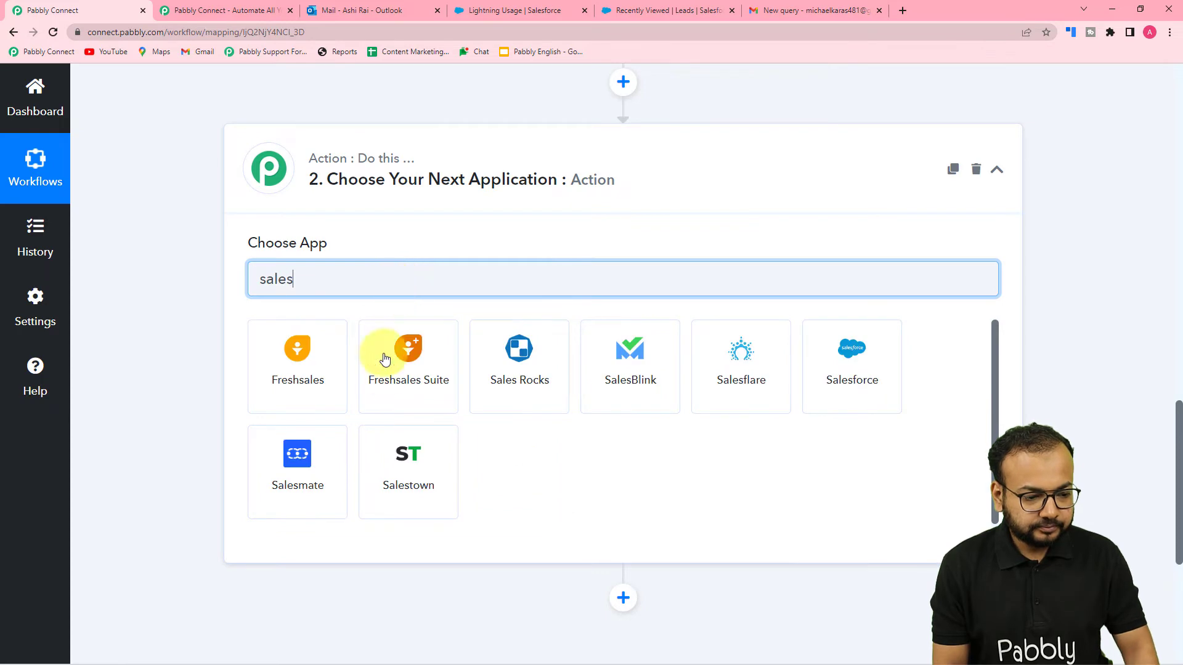
pyautogui.click(834, 392)
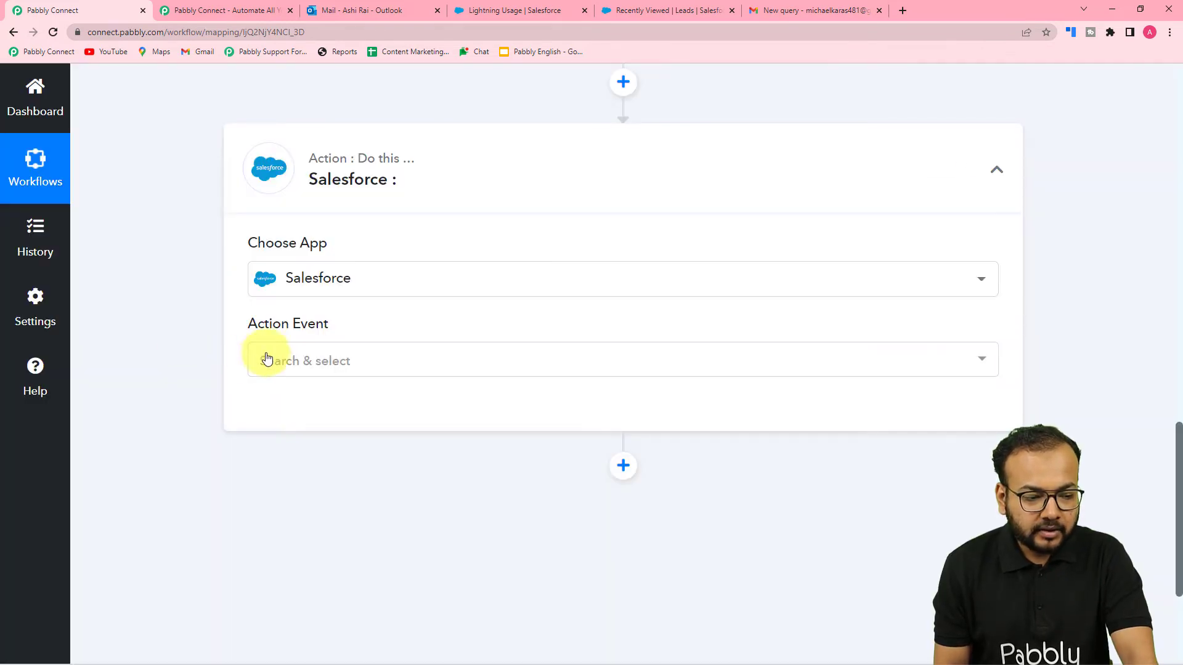
pyautogui.click(267, 357)
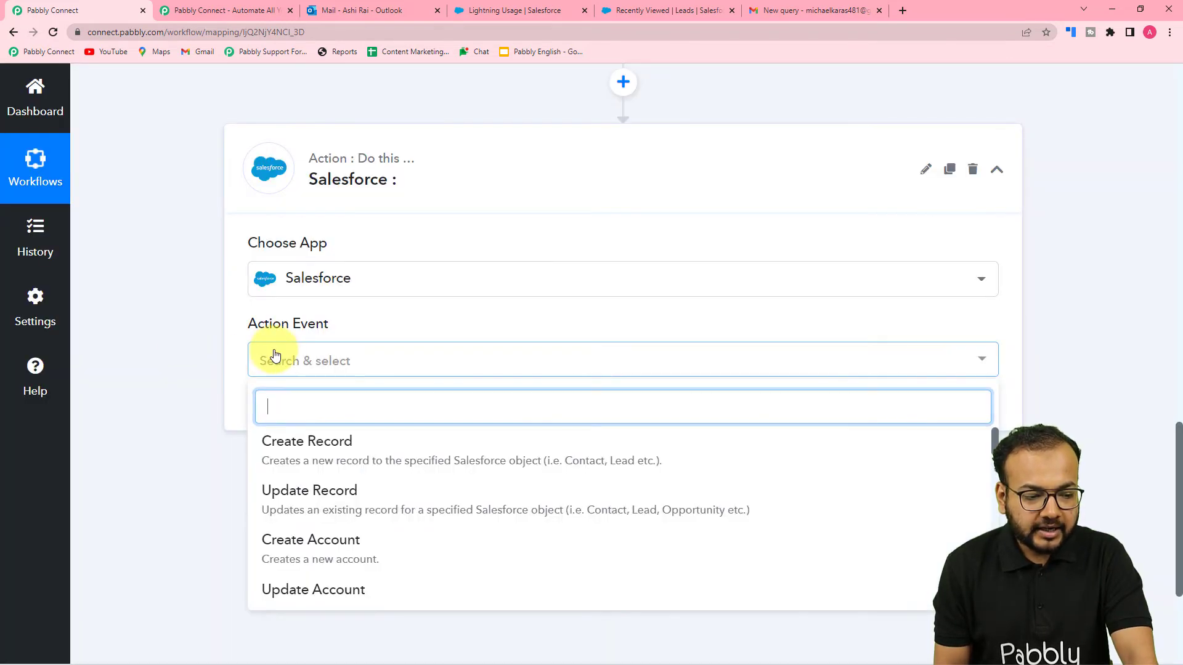
pyautogui.scroll(-6, 296, 536)
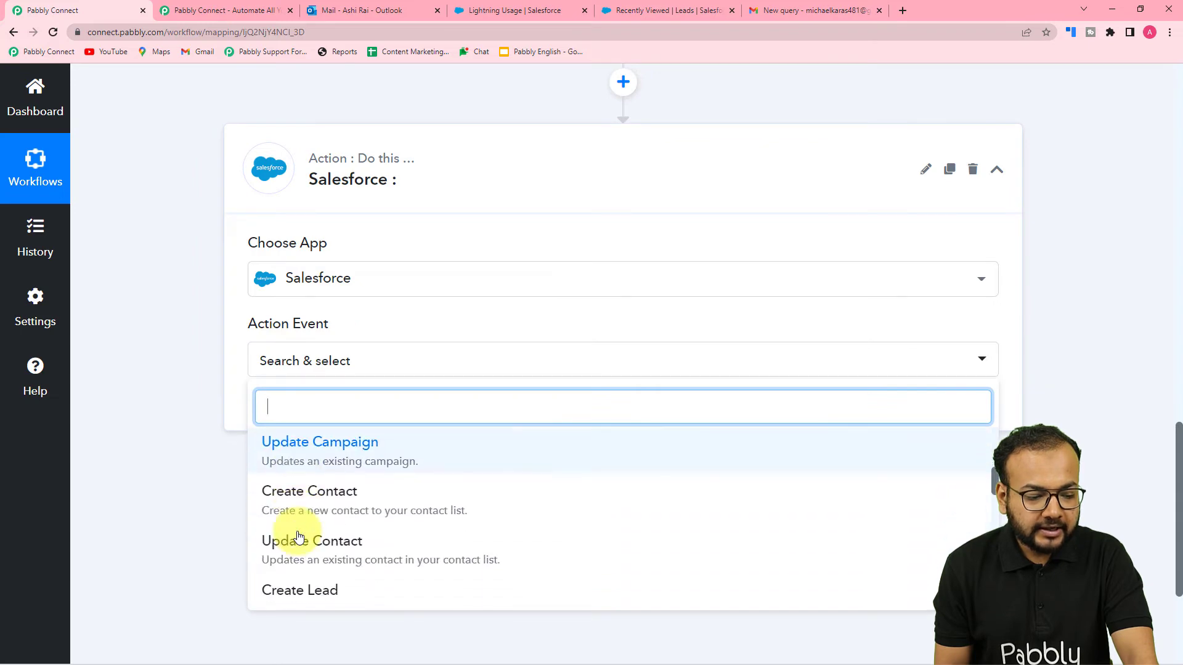
pyautogui.click(300, 479)
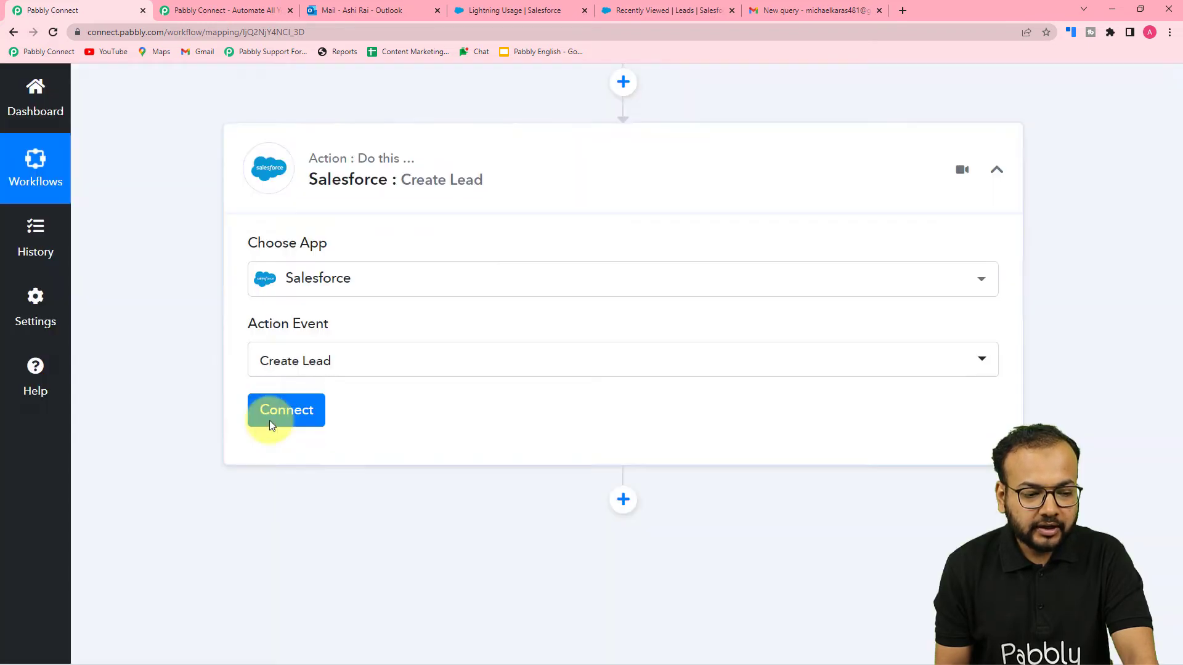
# Add a new Salesforce connection for the Create Lead action and allow Pabbly Connect access to the account
pyautogui.click(270, 424)
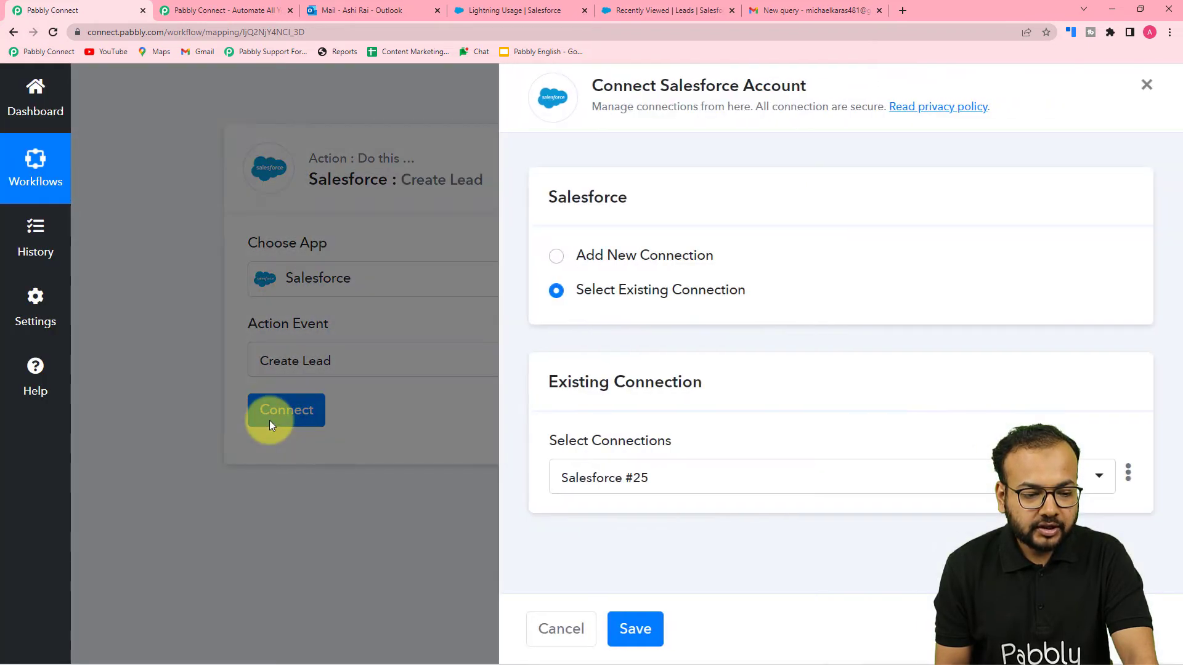
pyautogui.click(556, 258)
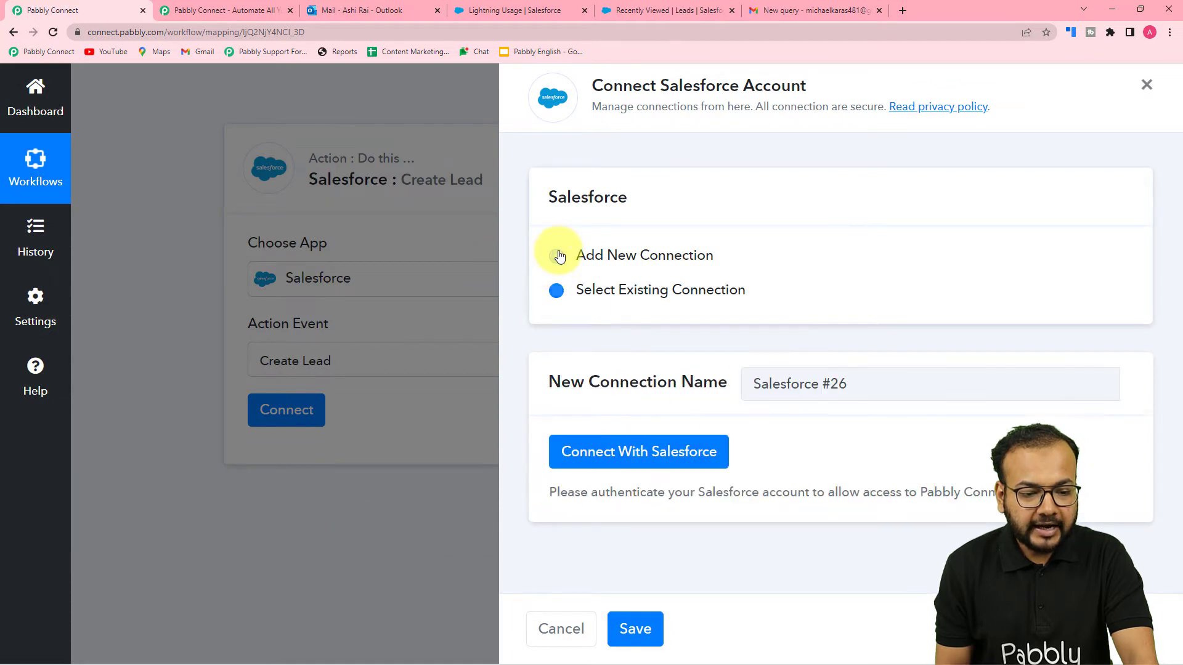
pyautogui.click(643, 455)
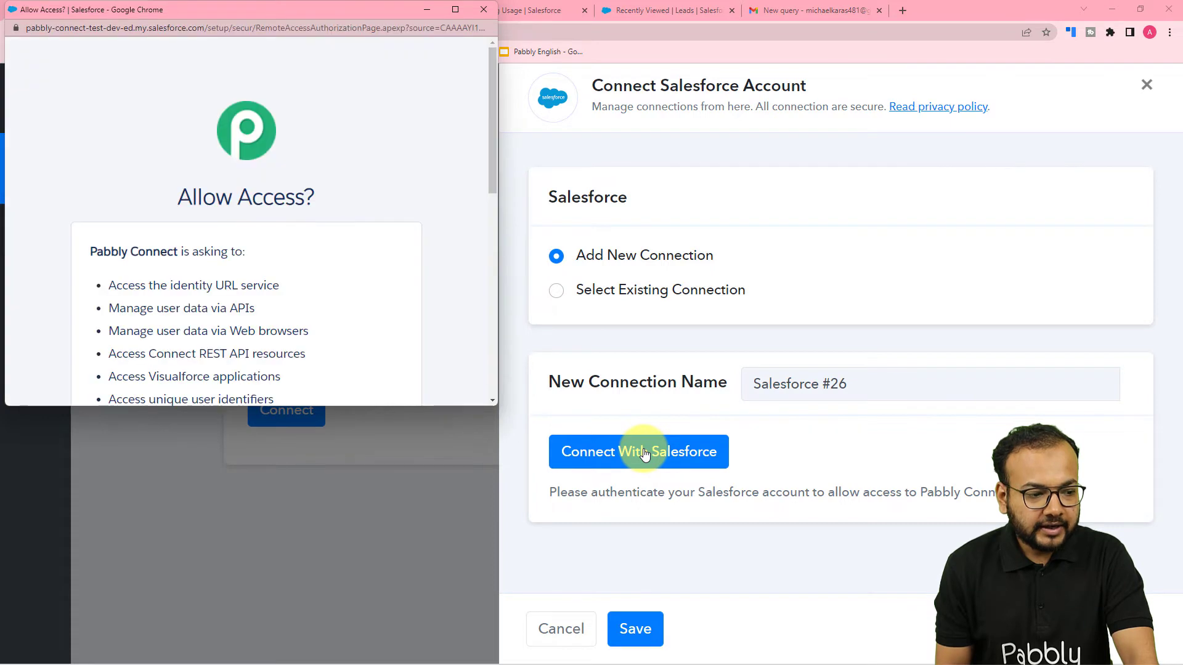
pyautogui.scroll(-4, 336, 227)
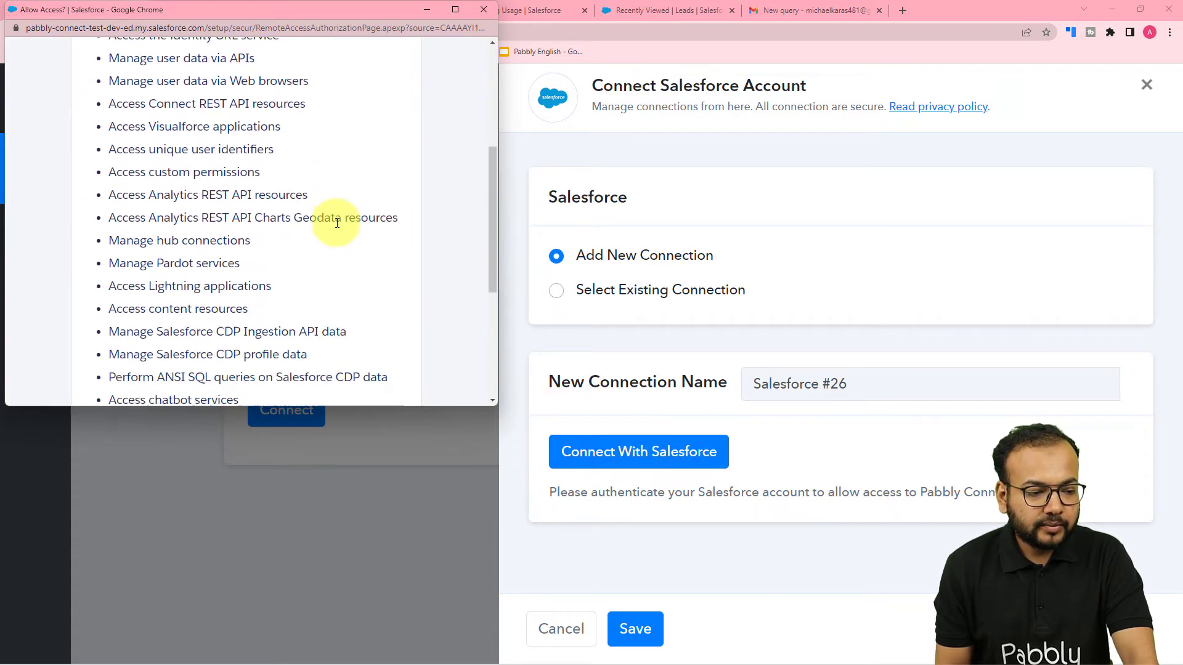
pyautogui.scroll(-4, 337, 222)
pyautogui.click(353, 298)
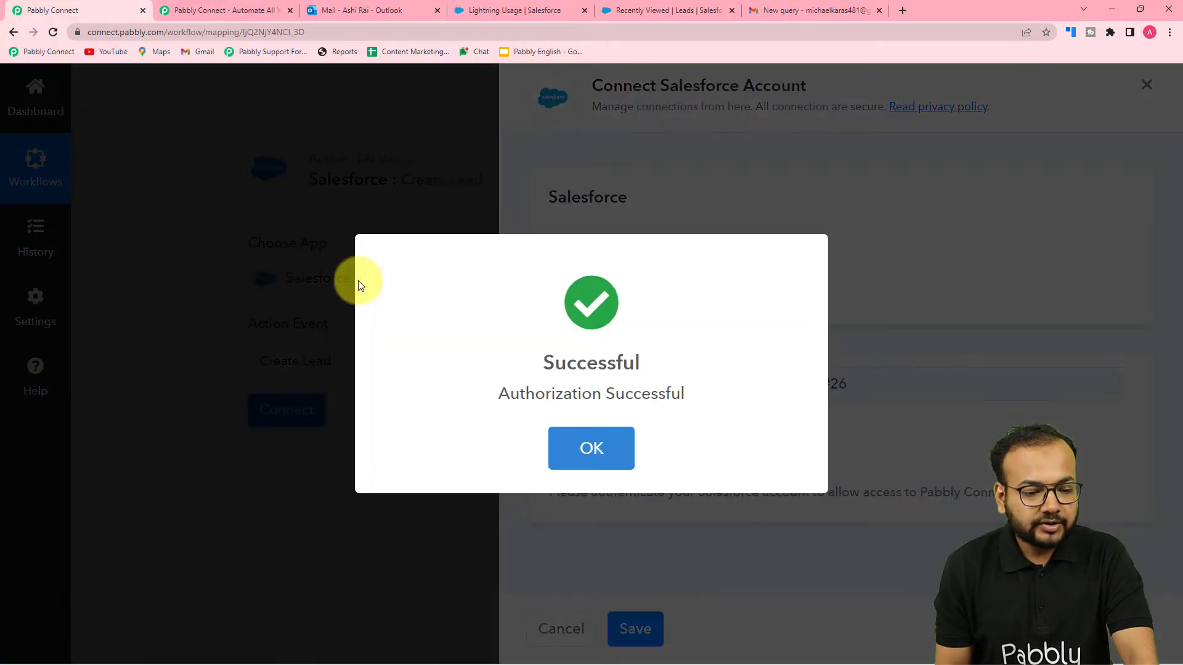
# Review the Create Lead mapping fields and compare them with the captured Email Parser response
pyautogui.scroll(-4, 358, 280)
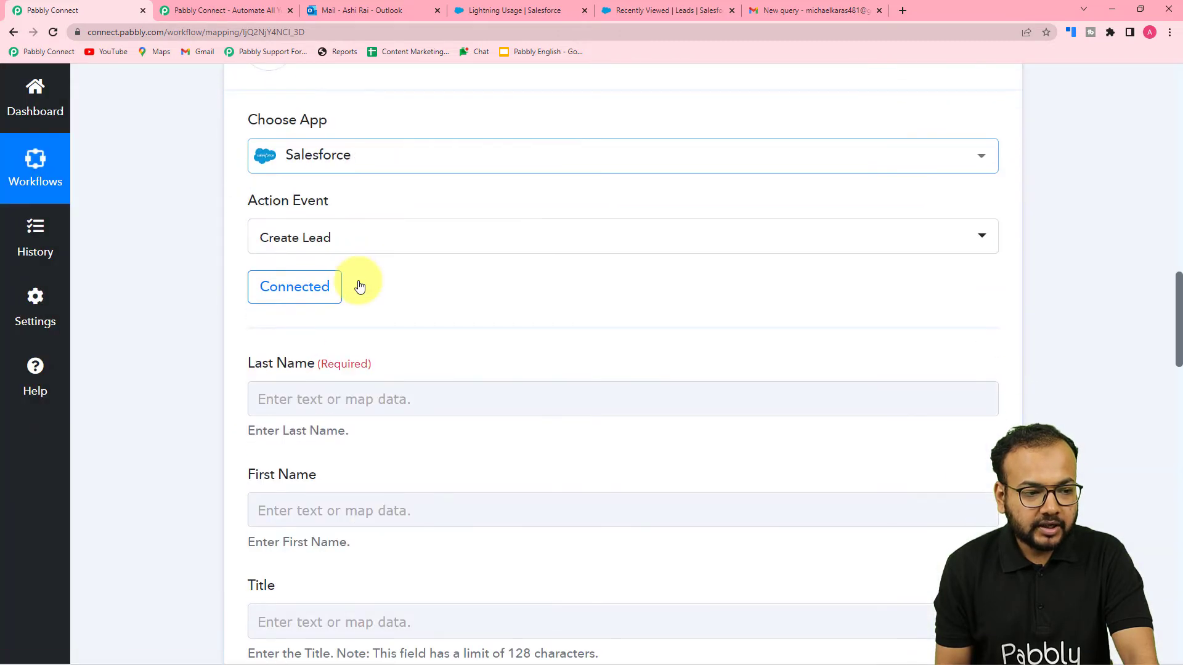
pyautogui.scroll(-6, 359, 285)
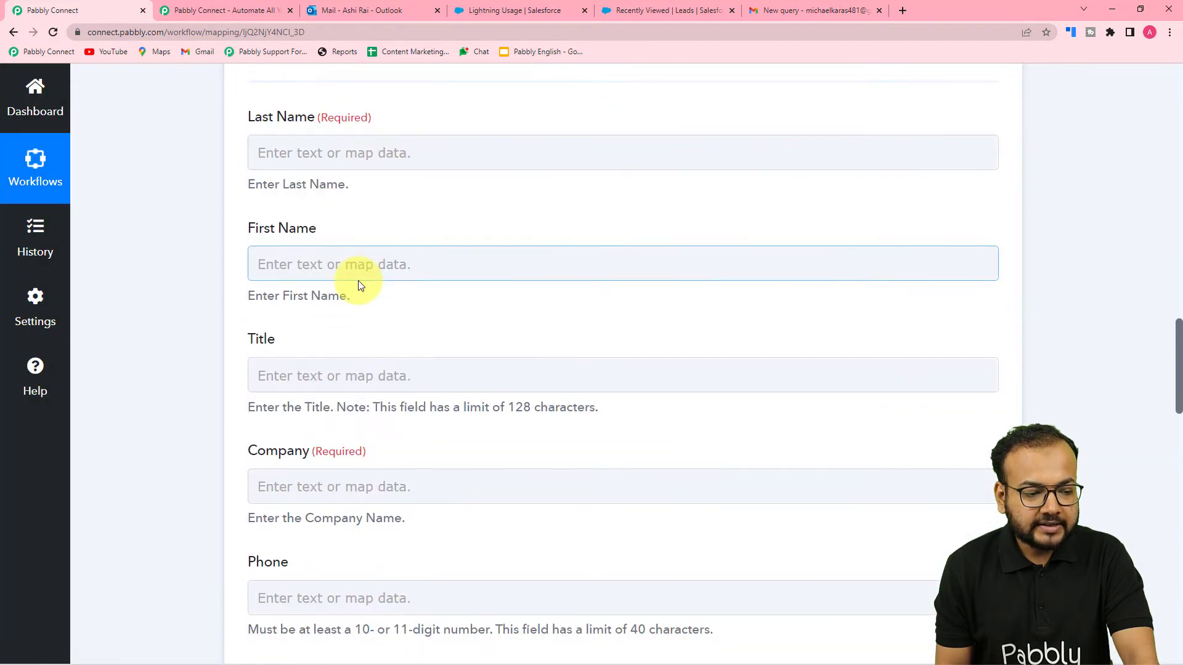
pyautogui.scroll(-2, 357, 280)
pyautogui.scroll(20, 105, 291)
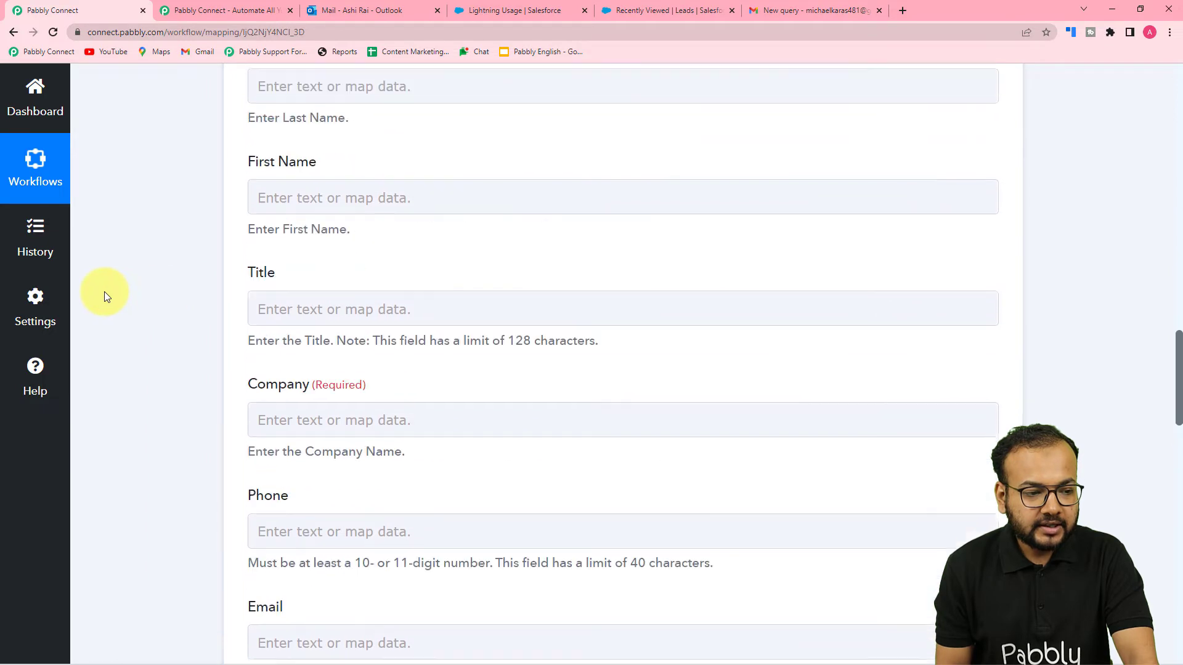
pyautogui.scroll(3, 104, 290)
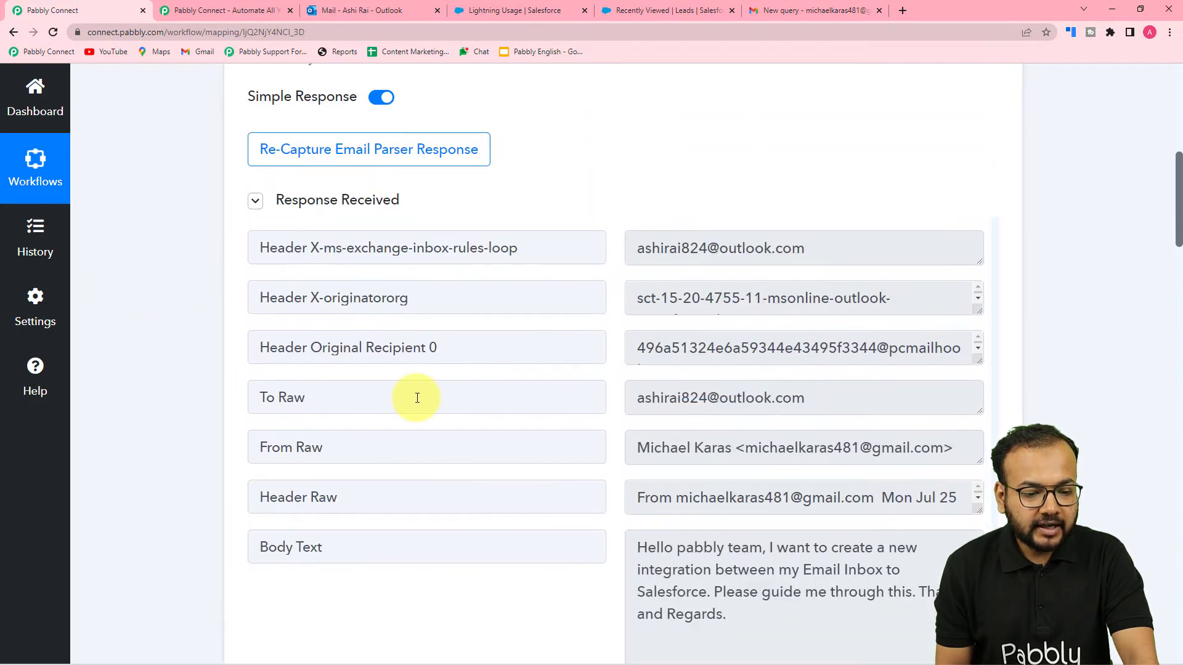
# Look through the captured Email Parser response for the fields holding the sender's name and email address
pyautogui.scroll(4, 415, 396)
pyautogui.scroll(12, 417, 398)
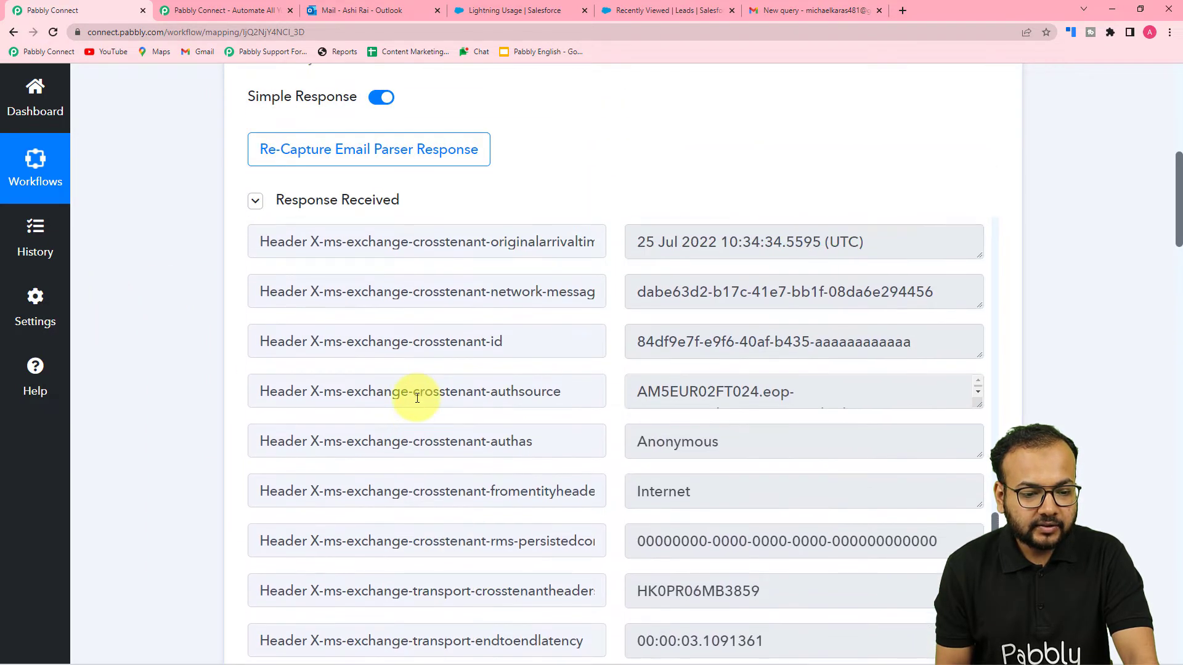
pyautogui.scroll(10, 416, 397)
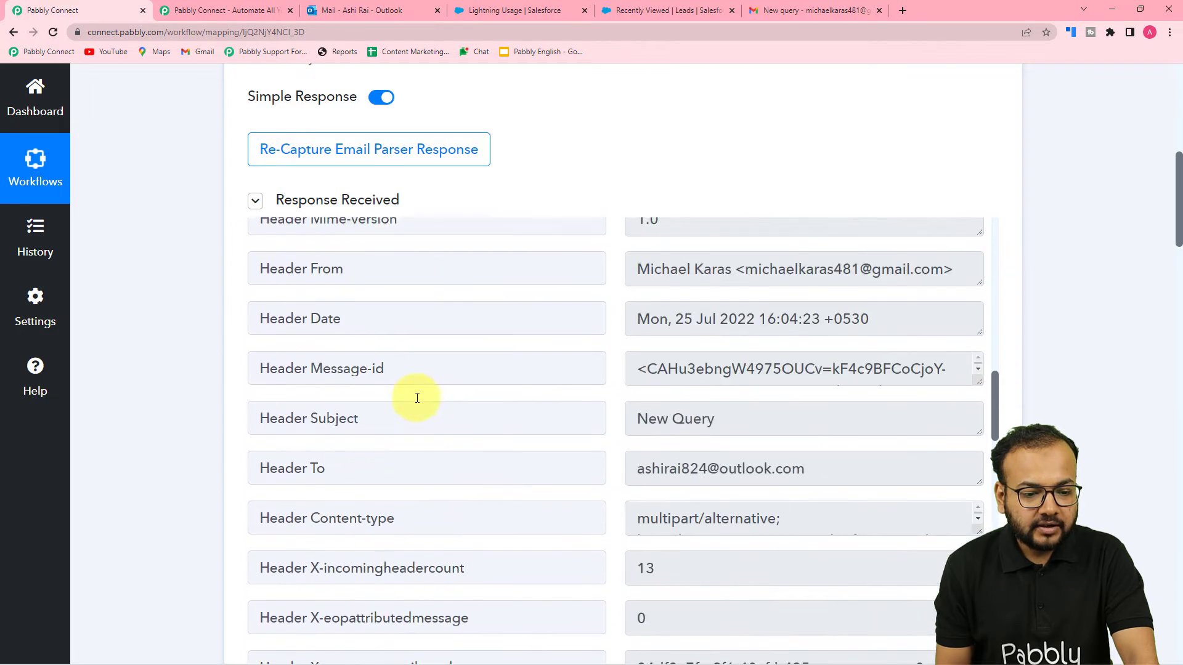
pyautogui.scroll(12, 416, 402)
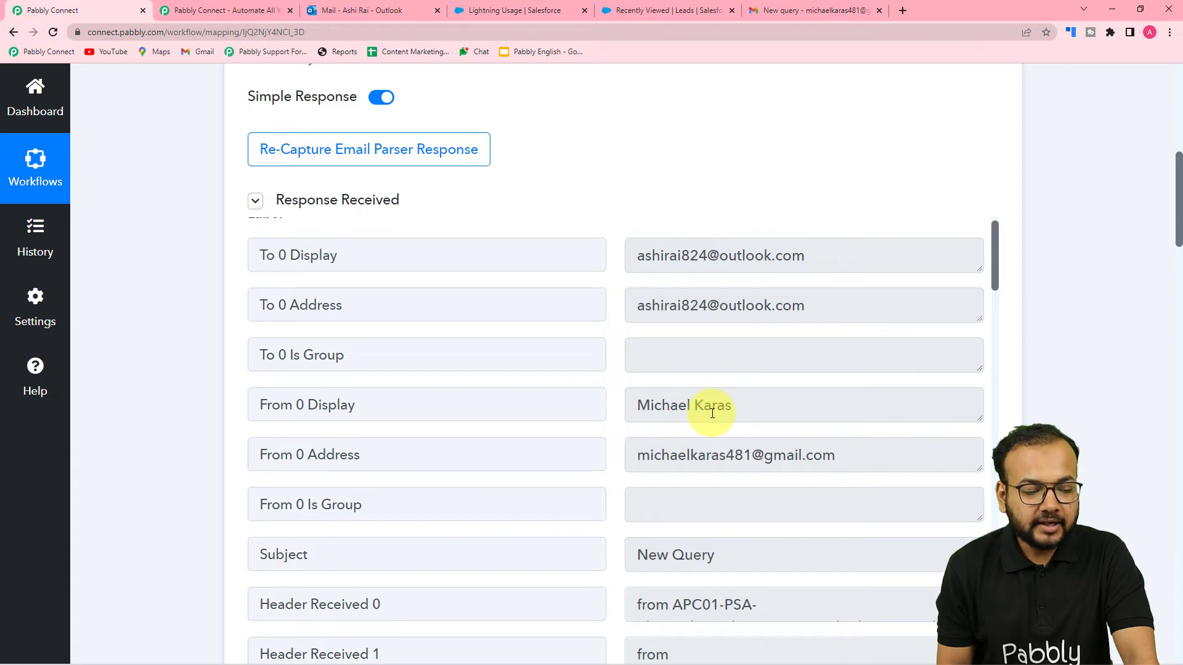
pyautogui.scroll(-1, 616, 408)
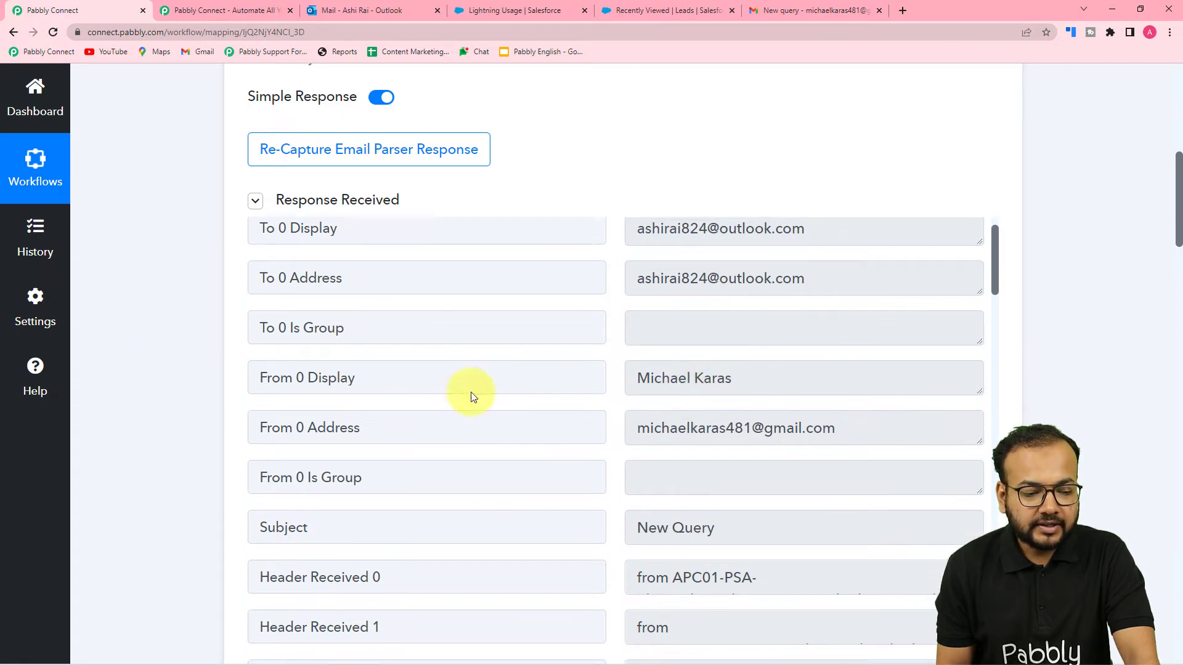
# Insert a Text Formatter by Pabbly action between the Email Parser trigger and the Salesforce Create Lead action
pyautogui.scroll(-8, 223, 387)
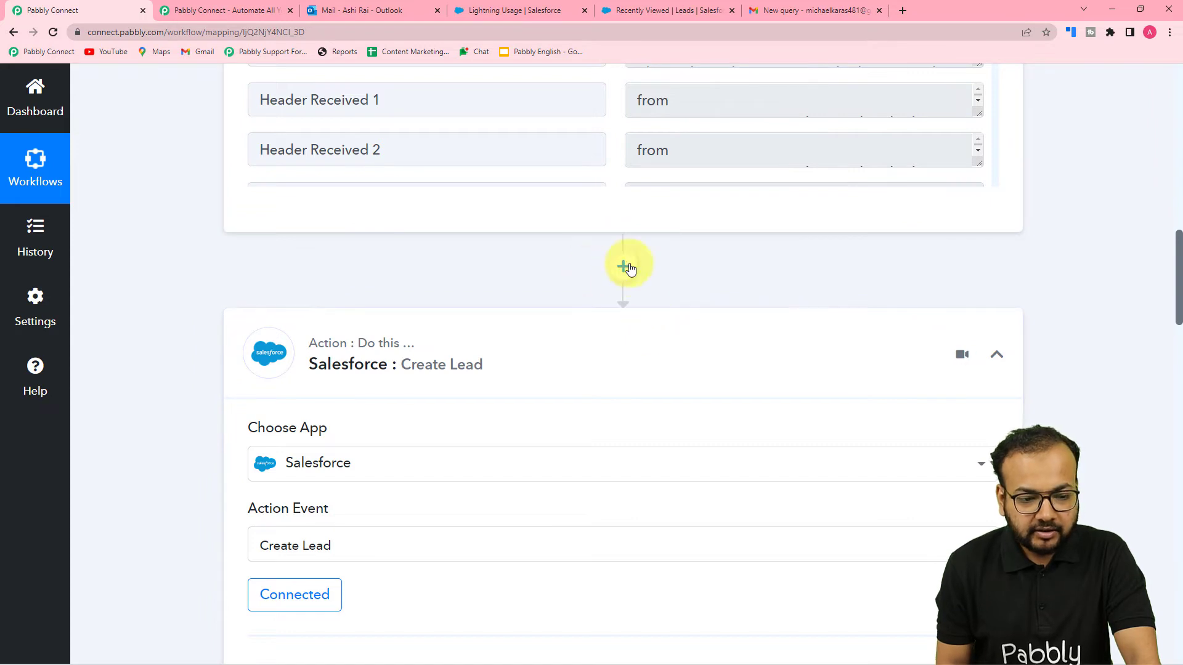
pyautogui.click(622, 269)
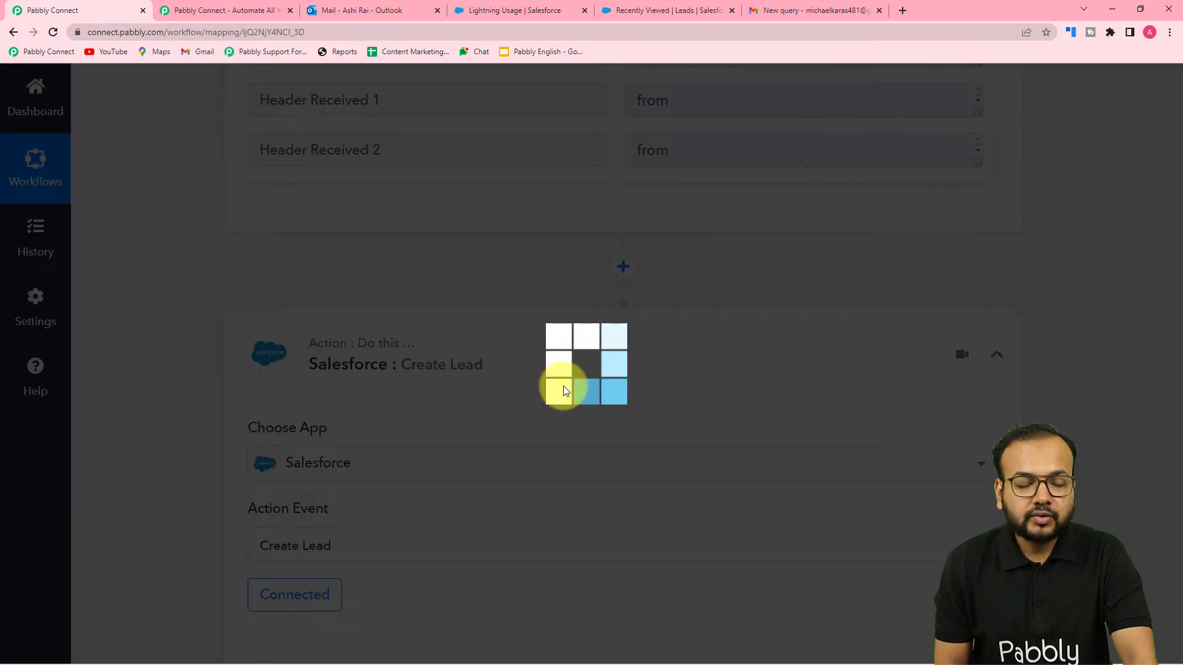
pyautogui.scroll(-2, 563, 388)
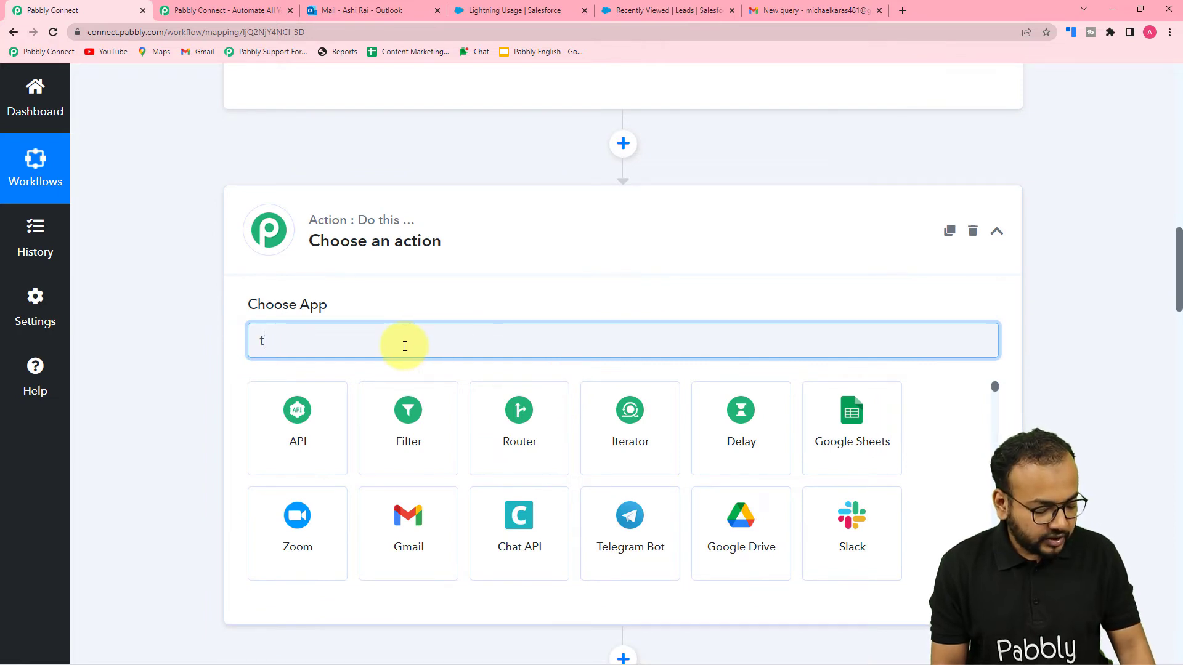
pyautogui.write('tez')
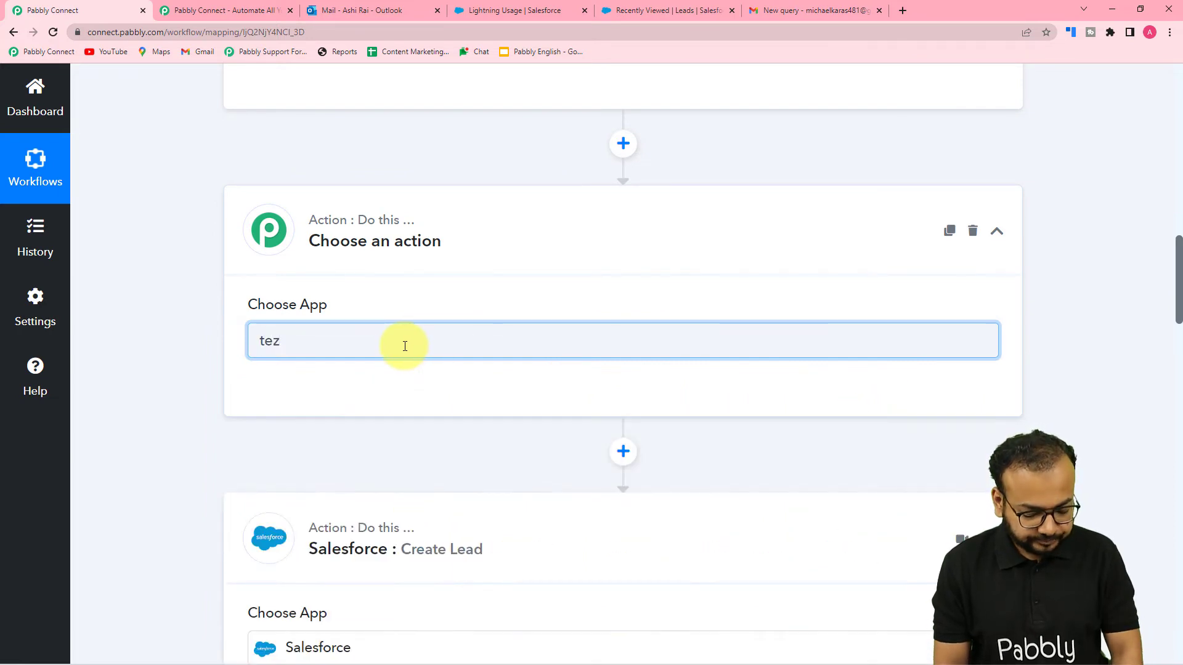
pyautogui.hotkey('ctrl', 'shift', 'i')
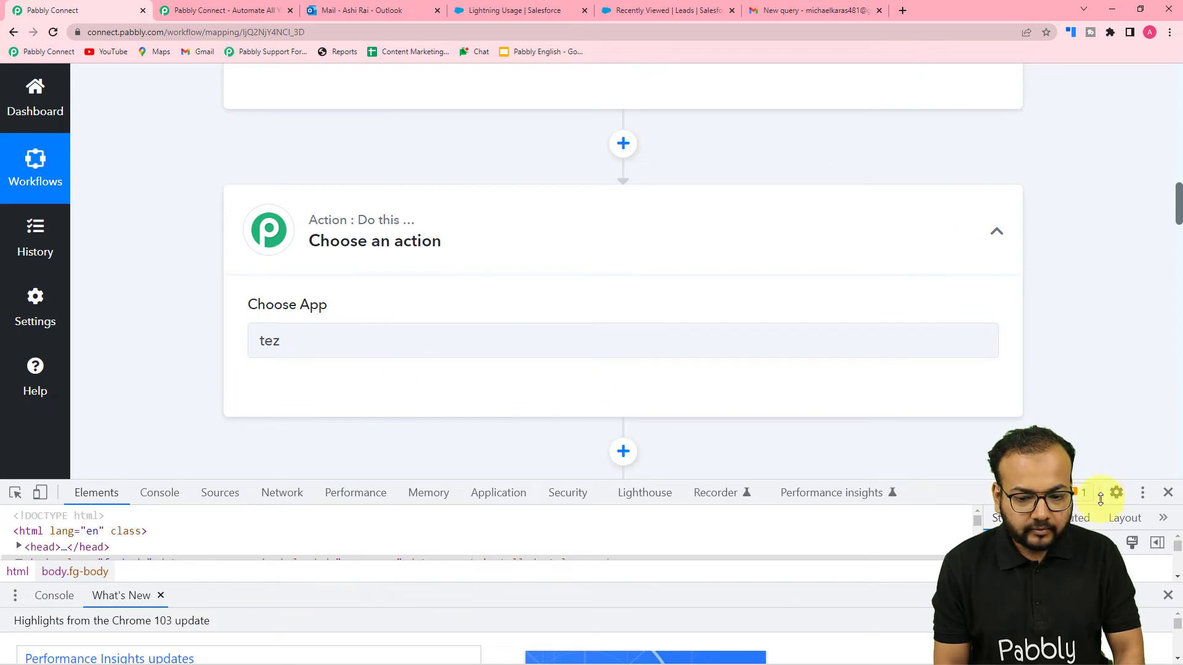
pyautogui.click(1168, 493)
pyautogui.press('BackSpace')
pyautogui.write('xt')
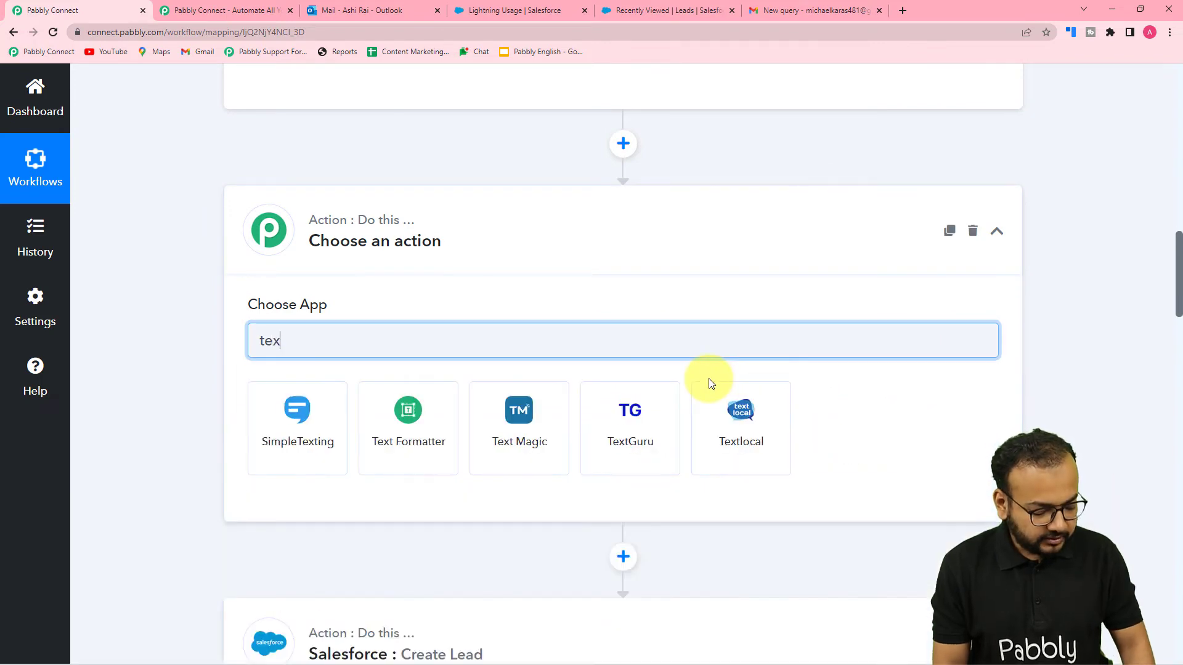
pyautogui.click(408, 417)
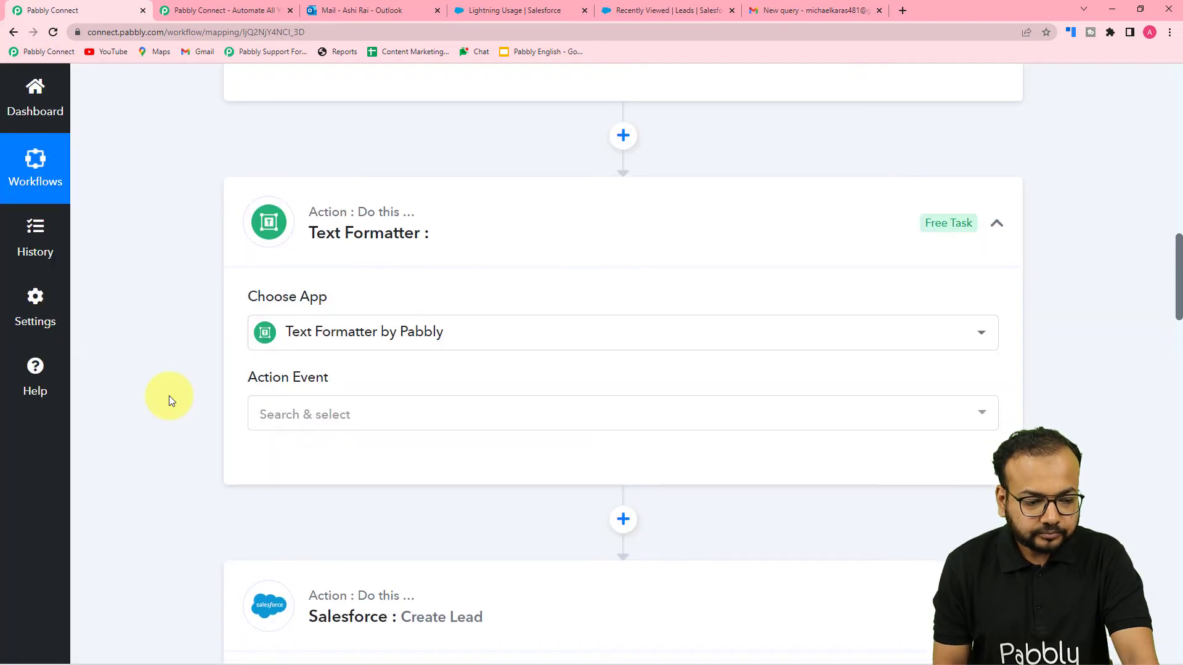
# Set the Text Formatter's action event to Split Text and connect it
pyautogui.scroll(-3, 290, 294)
pyautogui.click(298, 237)
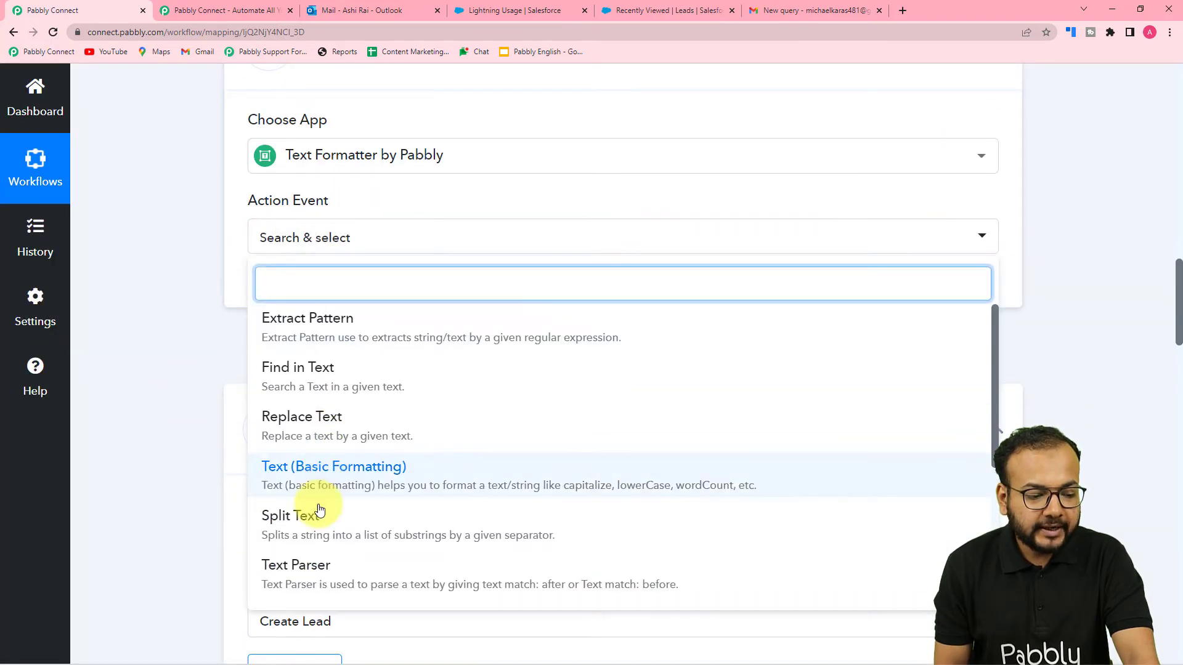
pyautogui.click(318, 522)
pyautogui.click(265, 286)
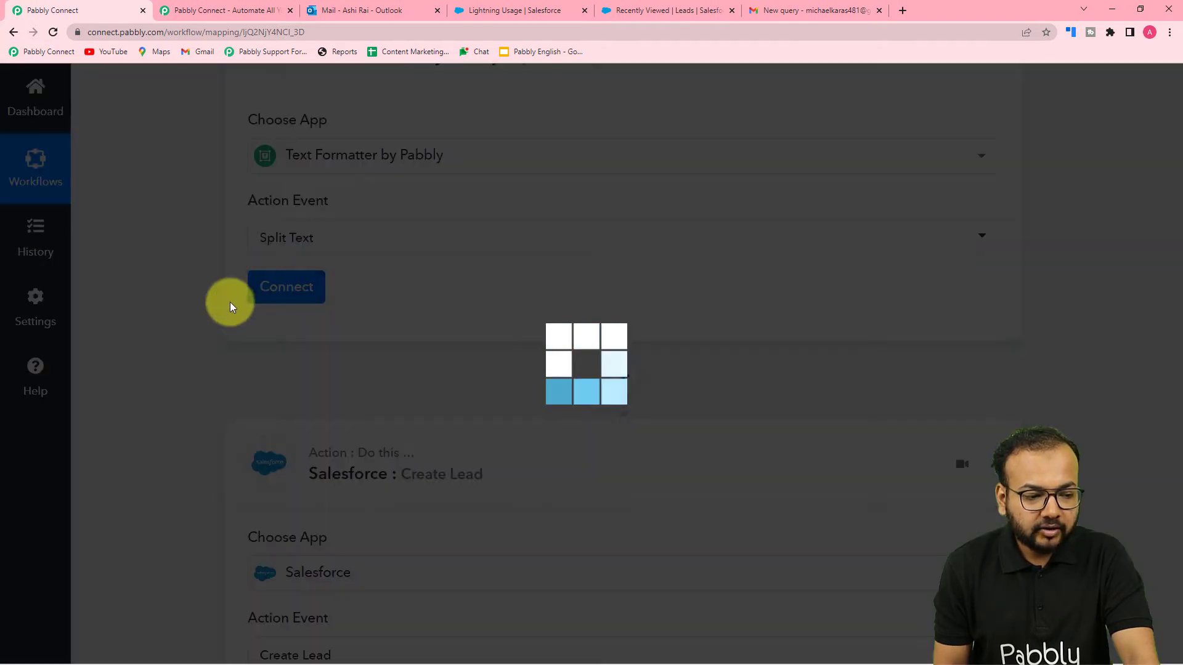
# Map From 0 Display from the Email Parser step as the Text to Split
pyautogui.scroll(-2, 231, 306)
pyautogui.click(269, 278)
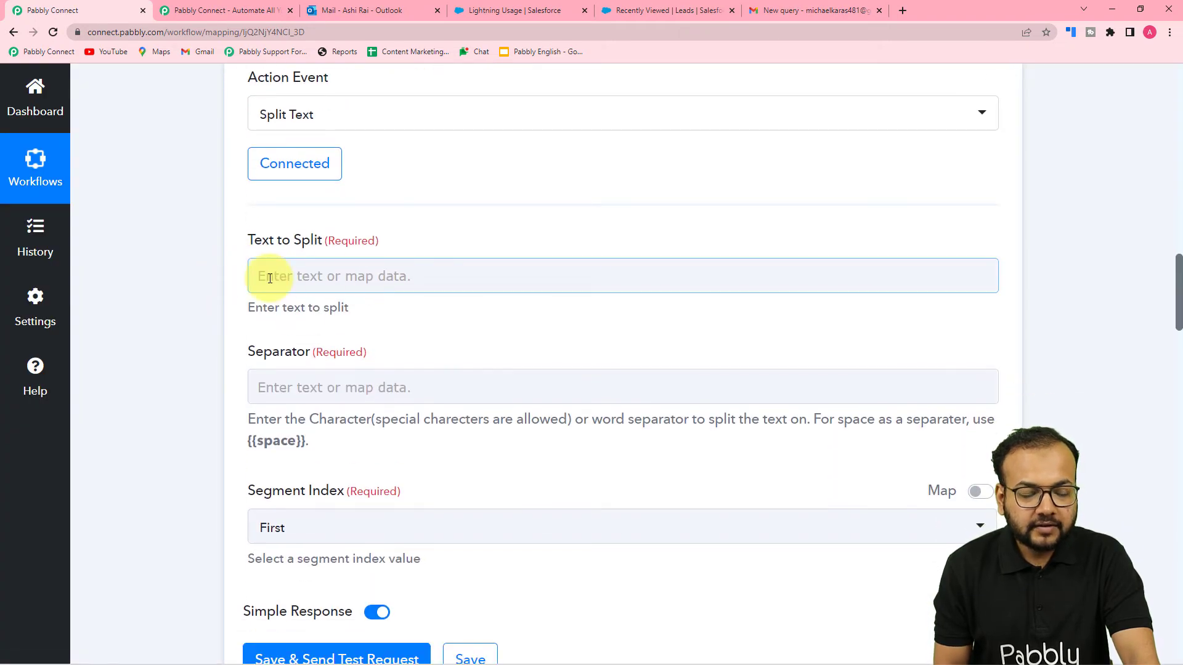
pyautogui.scroll(10, 403, 294)
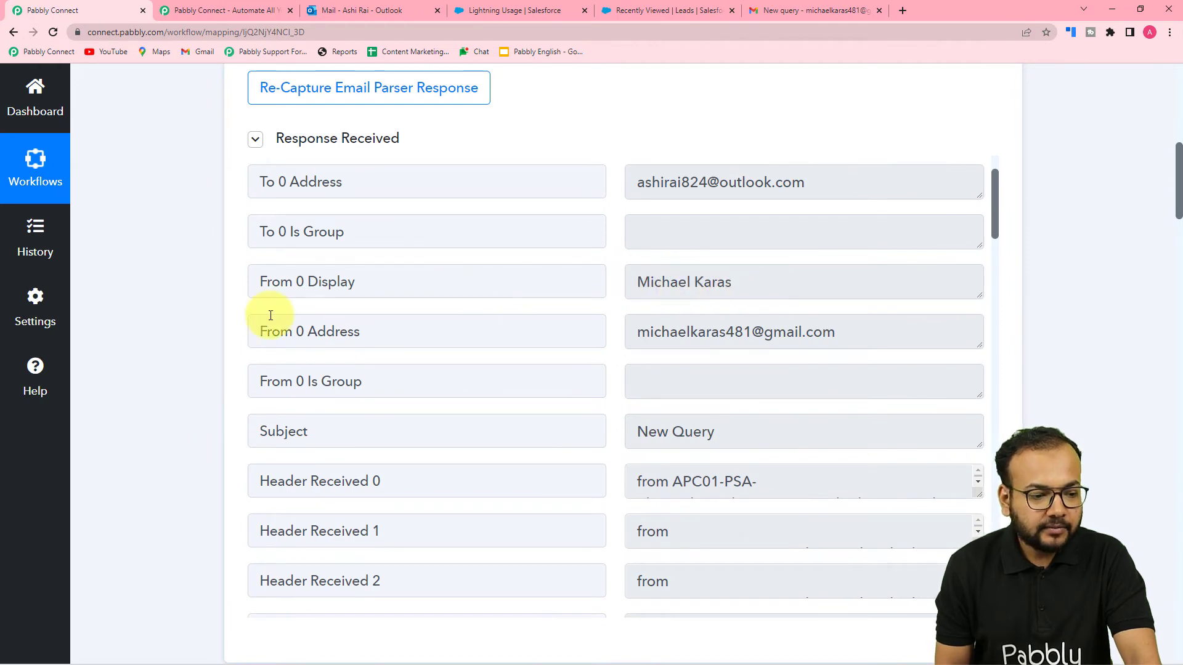
pyautogui.scroll(-3, 270, 315)
pyautogui.scroll(-15, 206, 304)
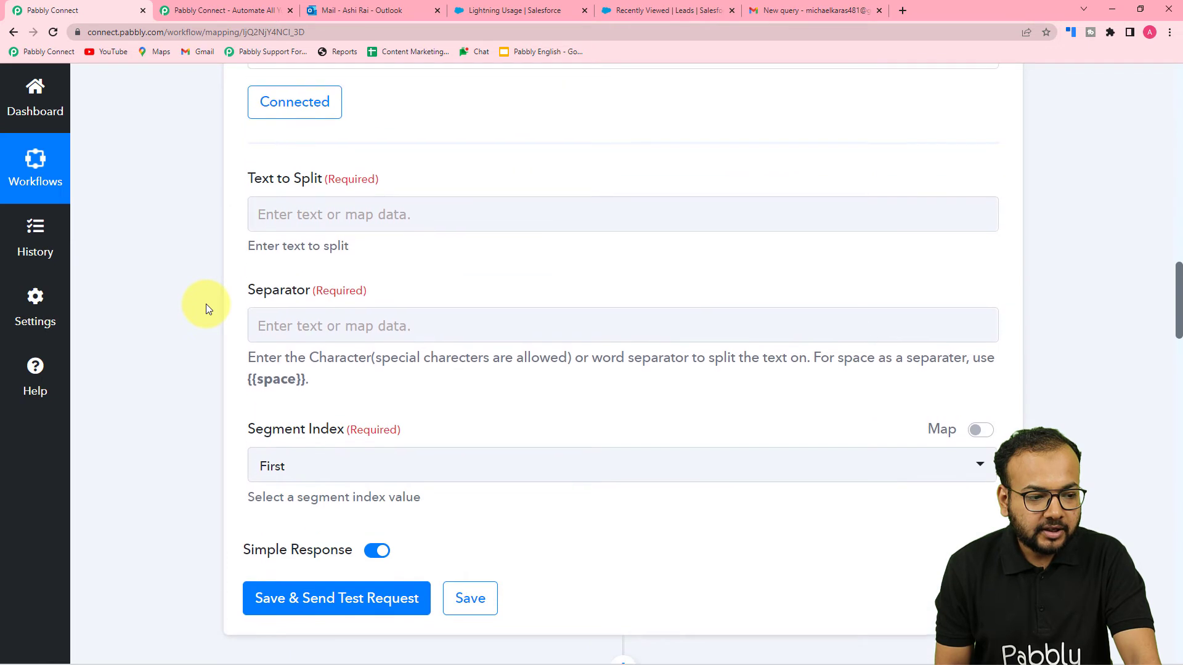
pyautogui.click(390, 212)
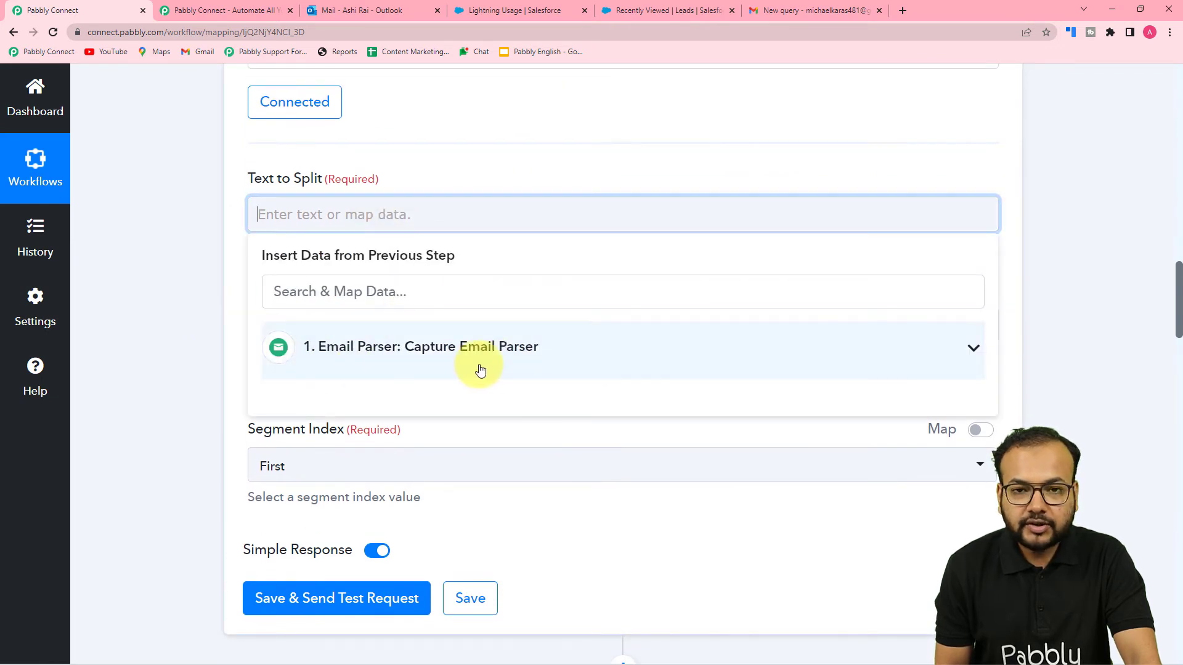
pyautogui.click(438, 360)
pyautogui.click(383, 506)
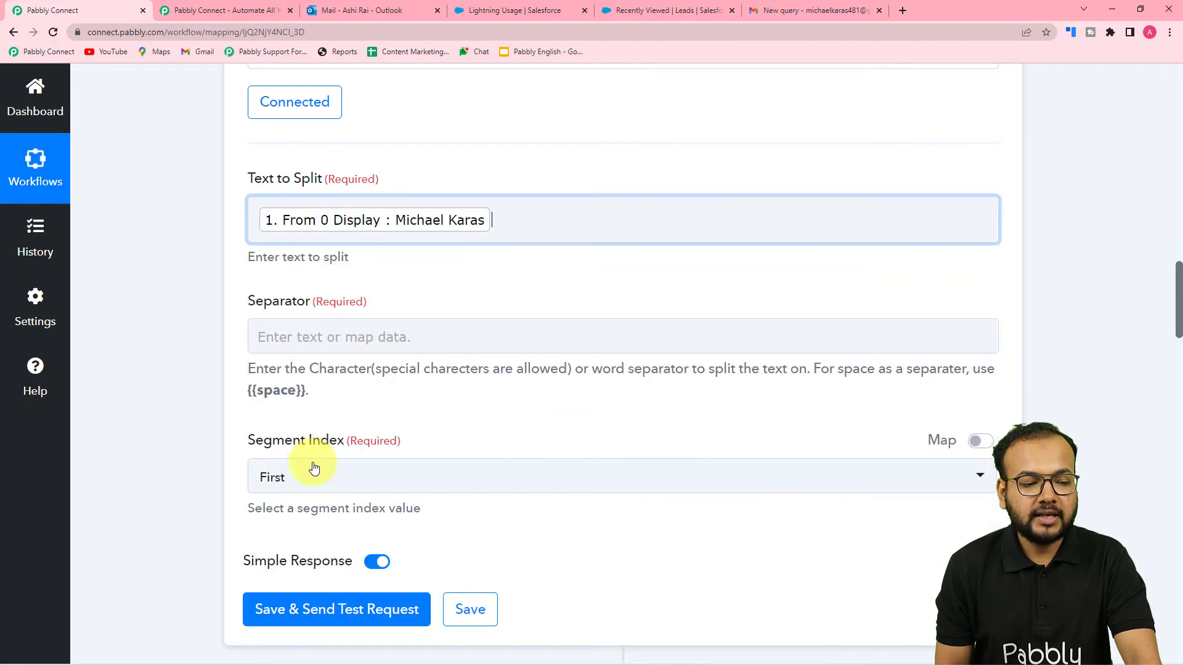
pyautogui.click(161, 378)
# Copy {{space}} from the Separator help text and use it as the split's separator
pyautogui.scroll(-1, 162, 379)
pyautogui.click(306, 263)
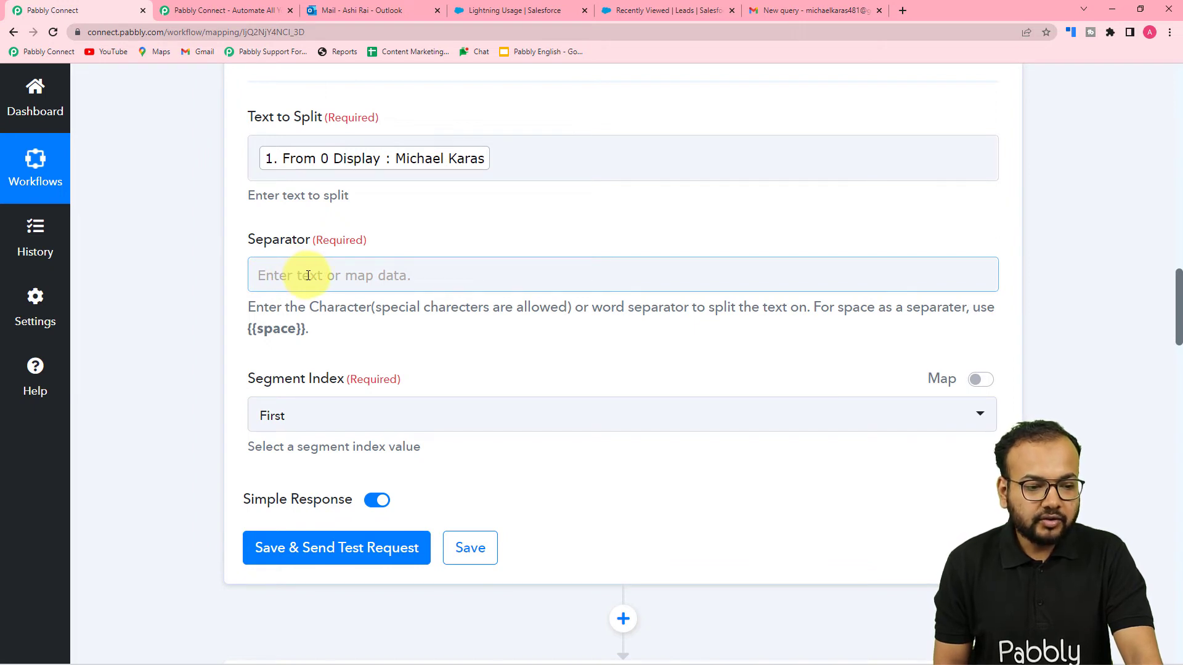
pyautogui.click(455, 177)
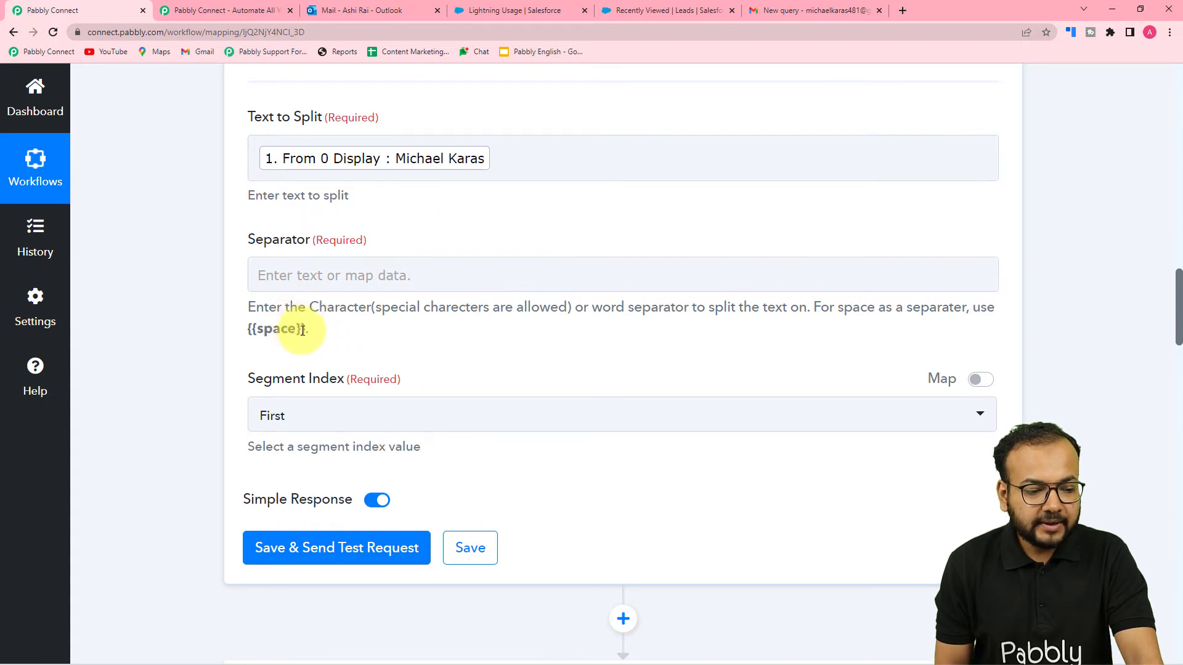
pyautogui.moveTo(306, 330); pyautogui.dragTo(257, 329)
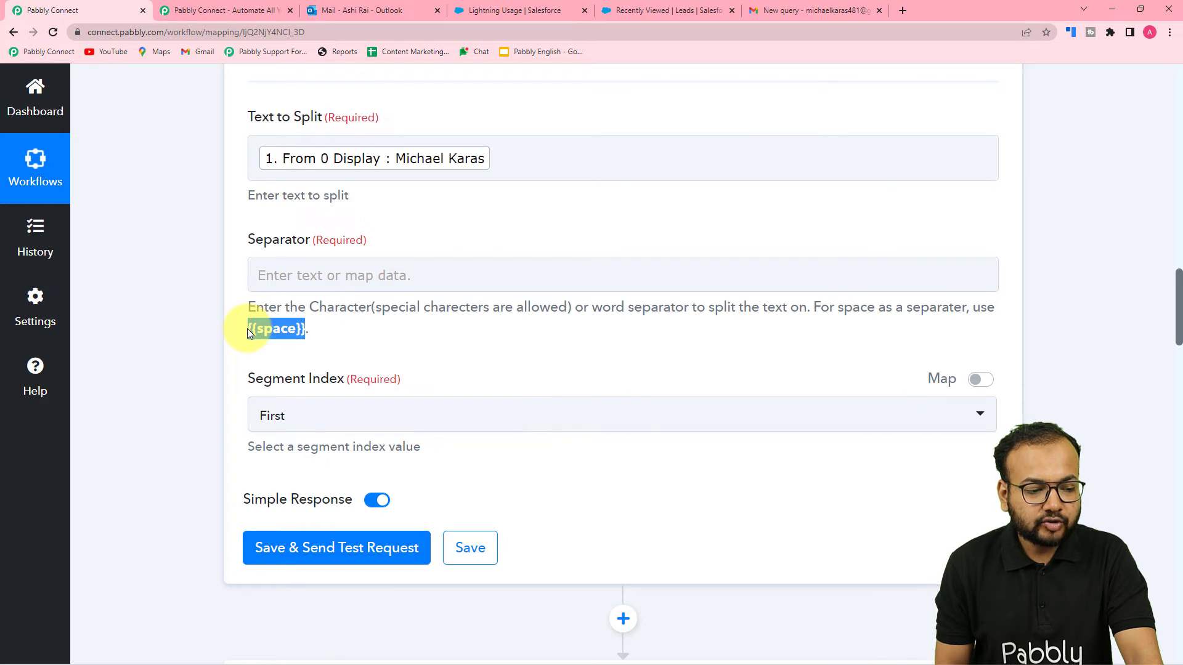
pyautogui.rightClick(250, 331)
pyautogui.click(271, 344)
pyautogui.rightClick(276, 283)
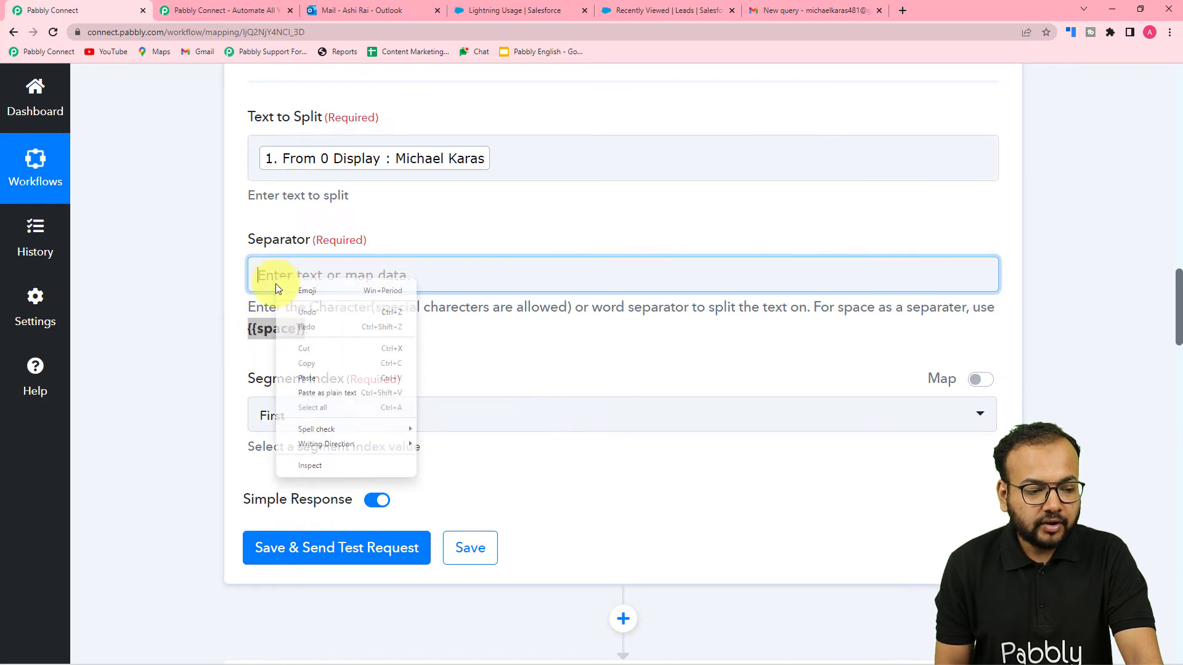
pyautogui.click(303, 368)
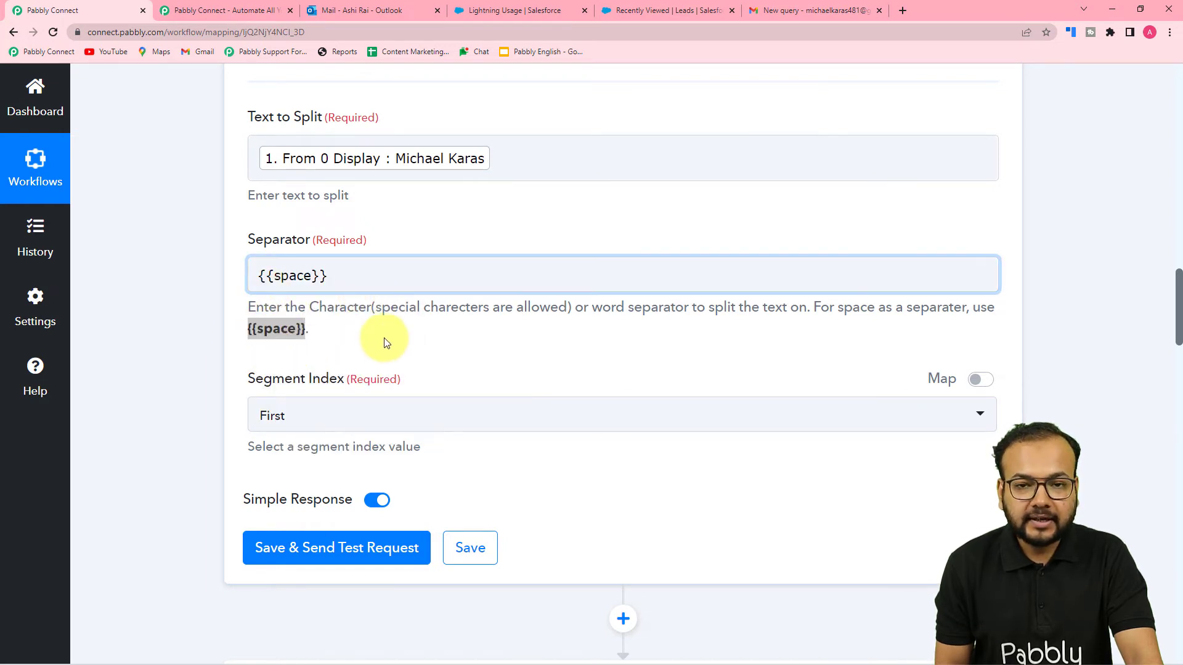
pyautogui.click(385, 355)
# Set the Segment Index to All, then save the Split Text action and send a test request
pyautogui.scroll(-2, 333, 348)
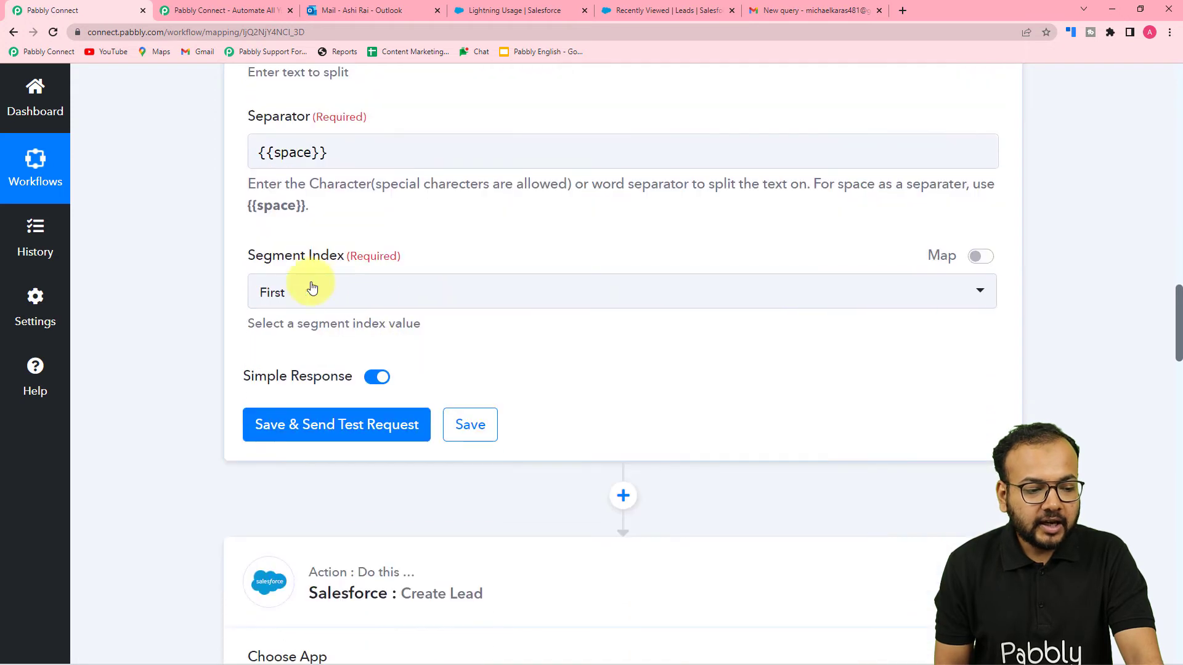
pyautogui.click(406, 306)
pyautogui.scroll(3, 404, 306)
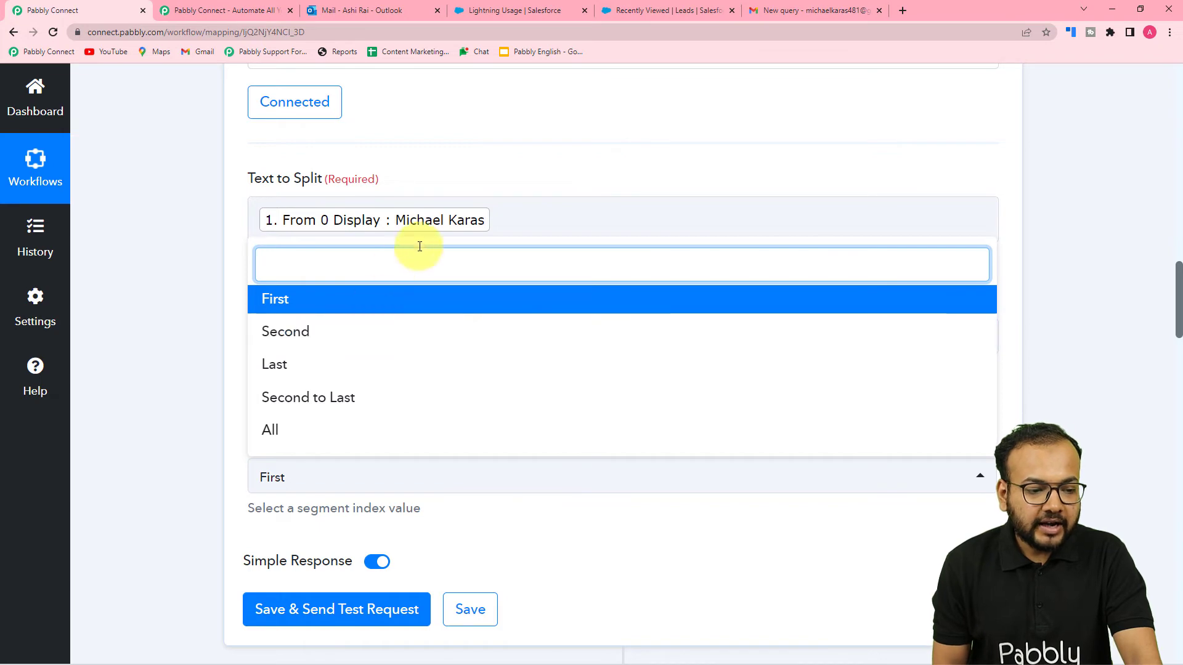
pyautogui.click(274, 437)
pyautogui.scroll(-5, 223, 401)
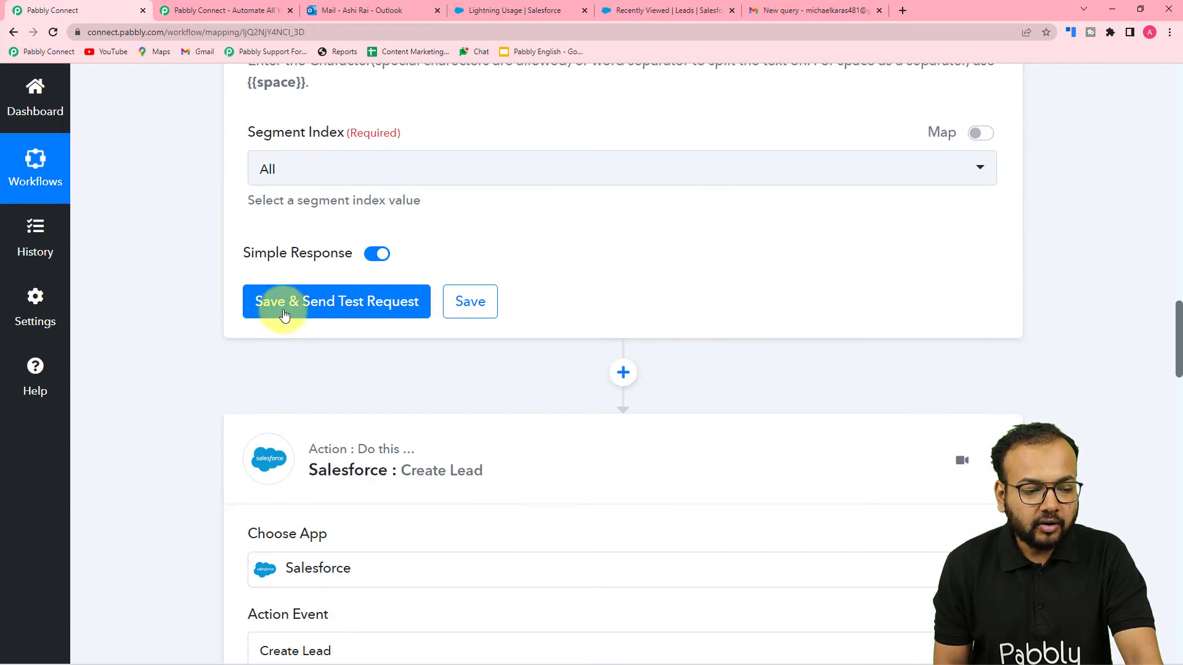
pyautogui.click(283, 315)
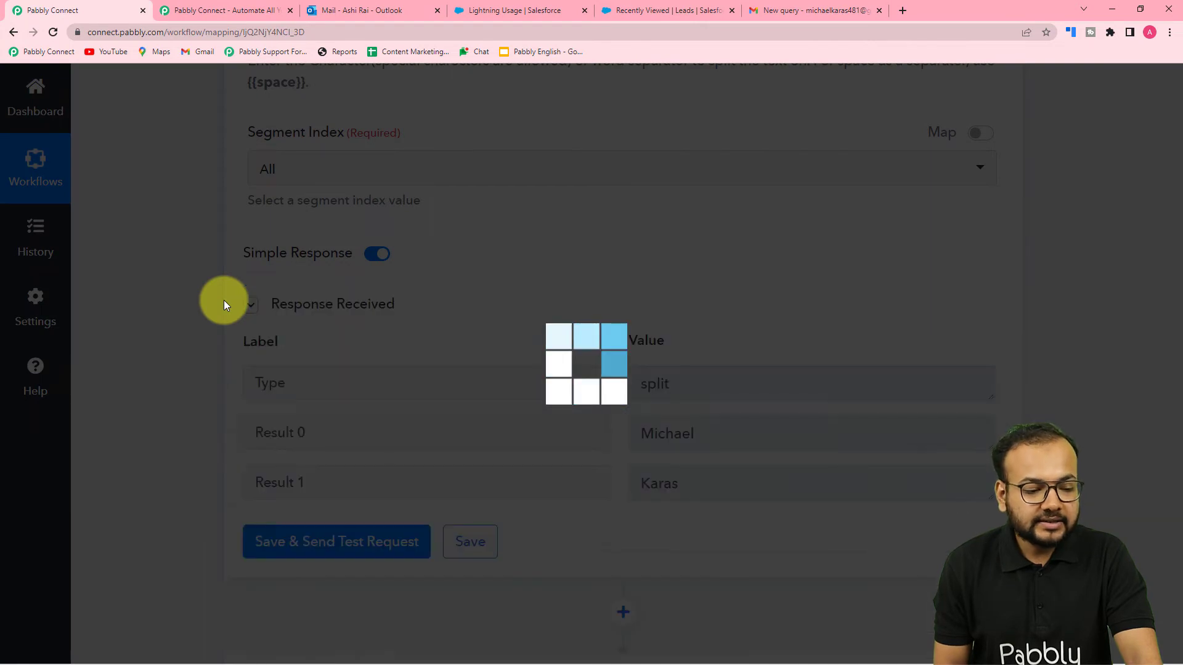
pyautogui.scroll(-3, 224, 303)
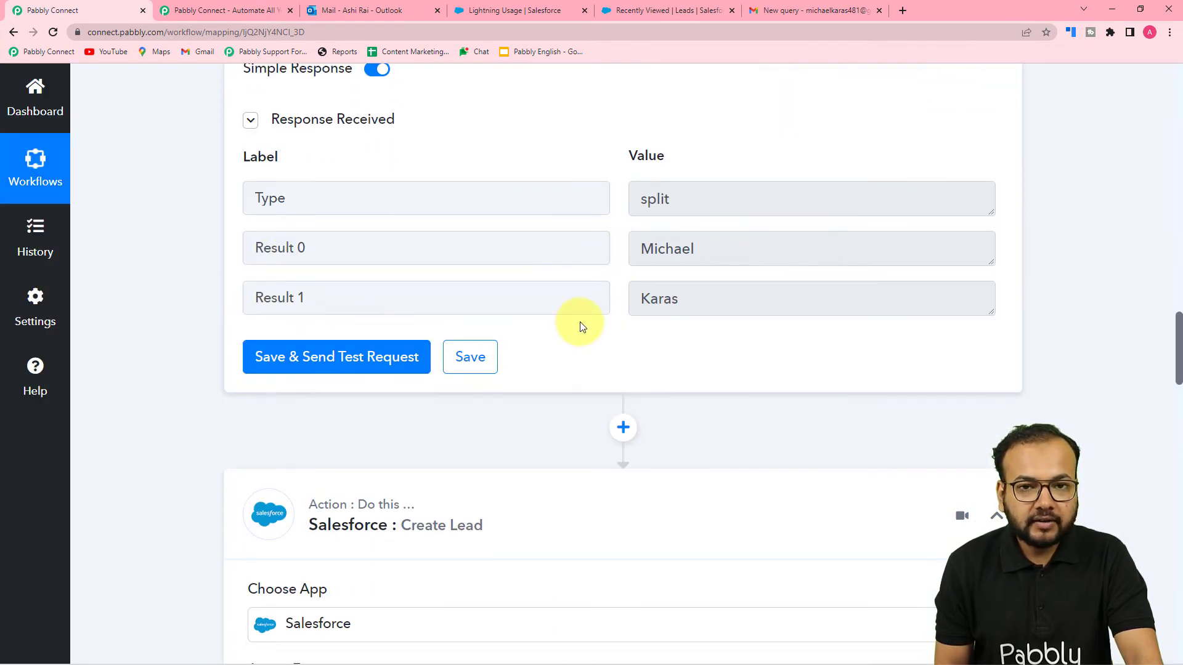
pyautogui.scroll(-10, 673, 333)
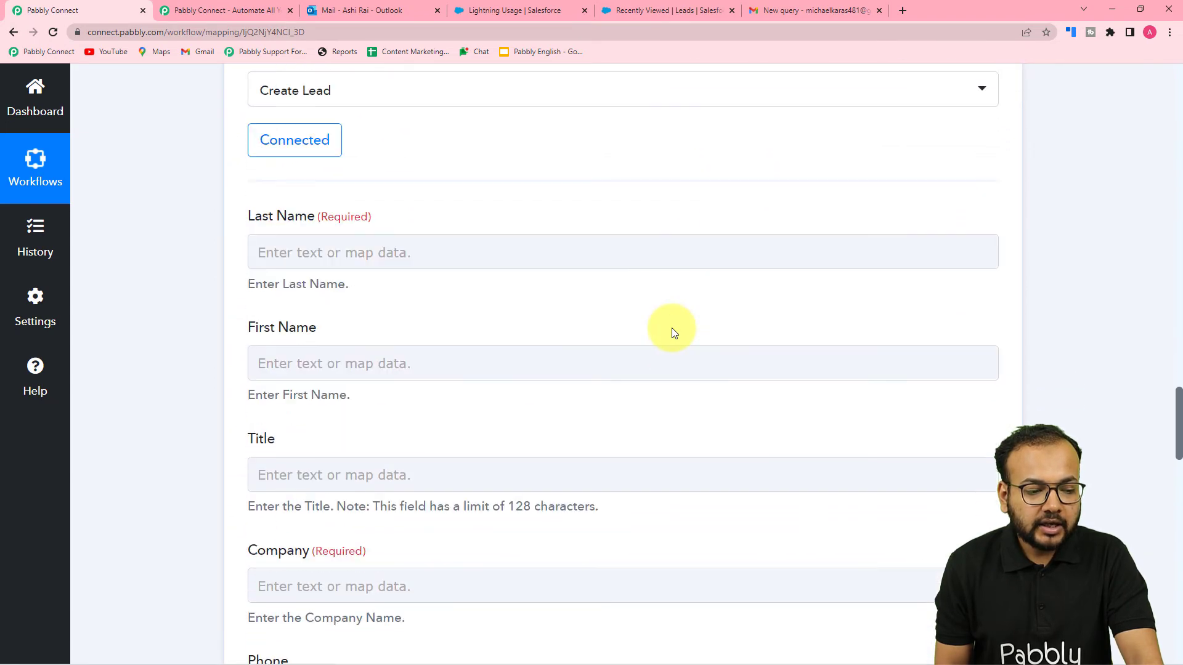
pyautogui.scroll(-2, 304, 262)
pyautogui.click(335, 128)
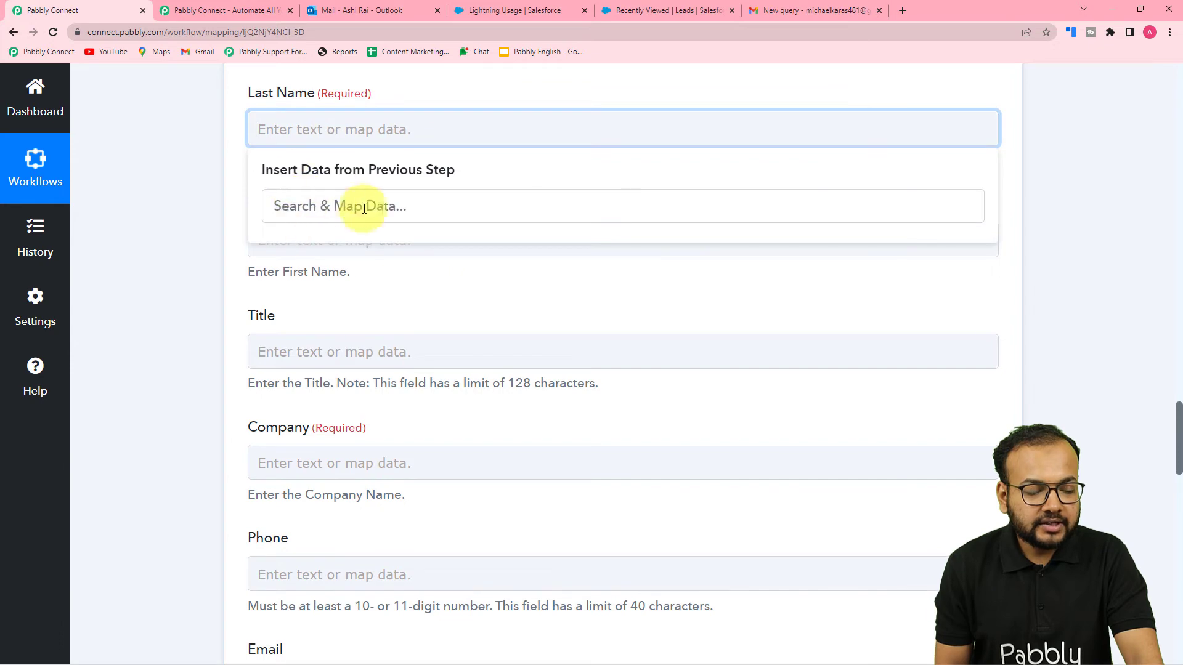
pyautogui.click(231, 289)
pyautogui.scroll(6, 232, 303)
pyautogui.scroll(7, 287, 344)
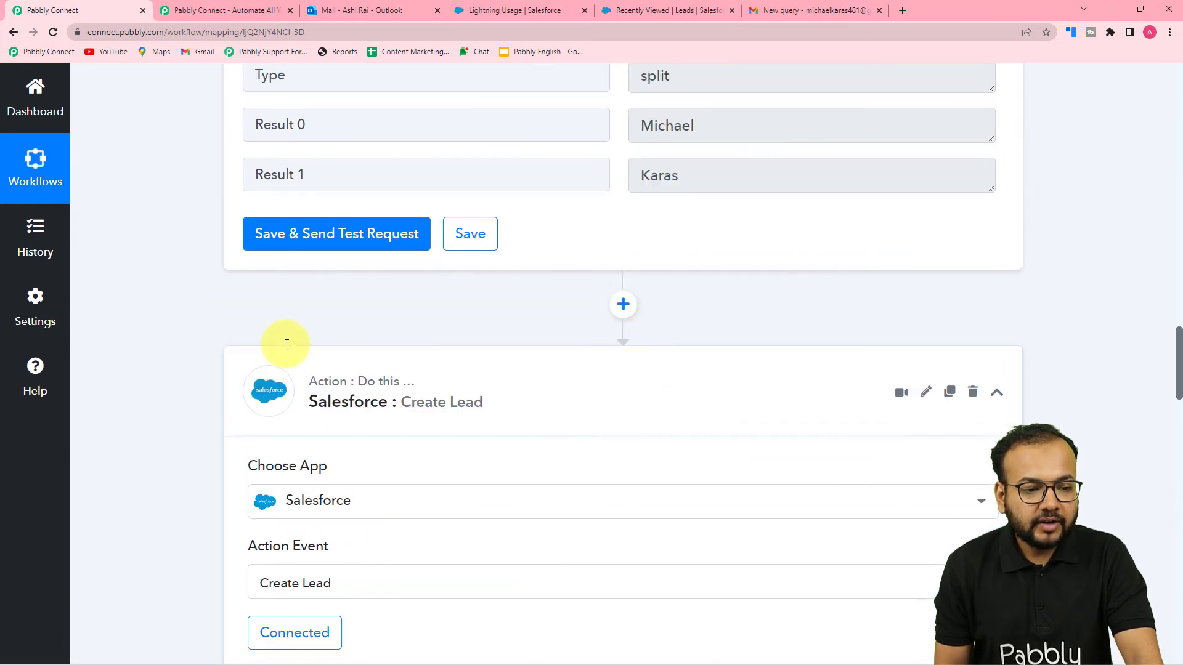
# Save the Create Lead action's connection again with the existing Salesforce #26 connection selected, and return to its mapping fields
pyautogui.scroll(-8, 153, 398)
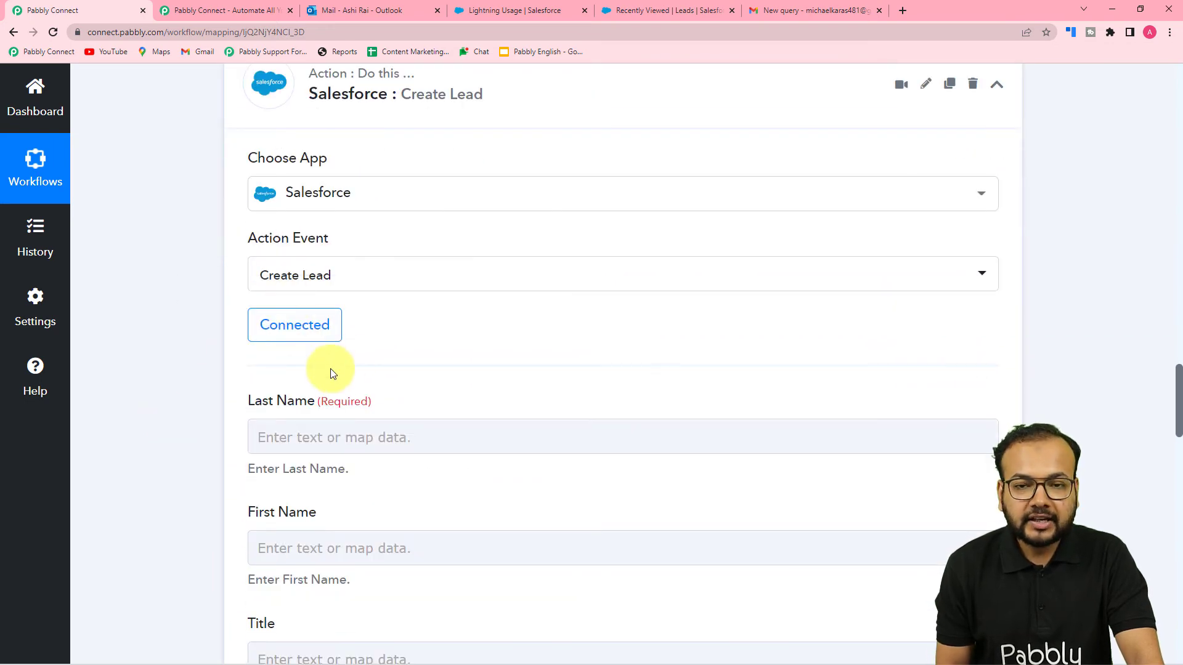
pyautogui.click(272, 328)
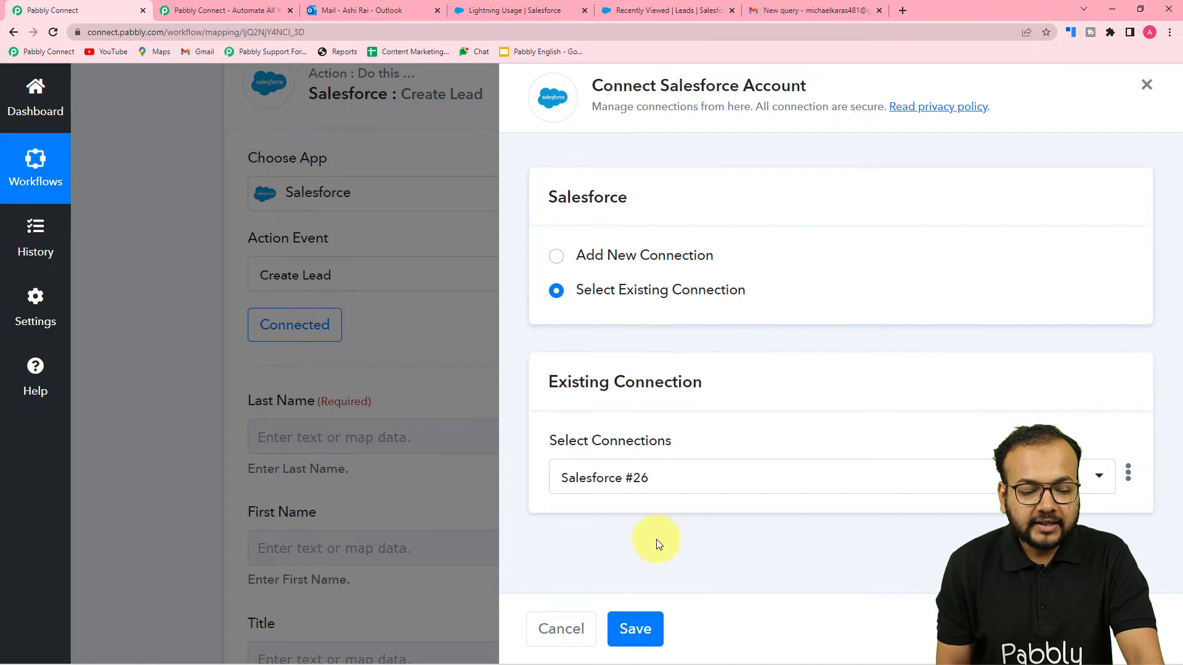
pyautogui.click(635, 628)
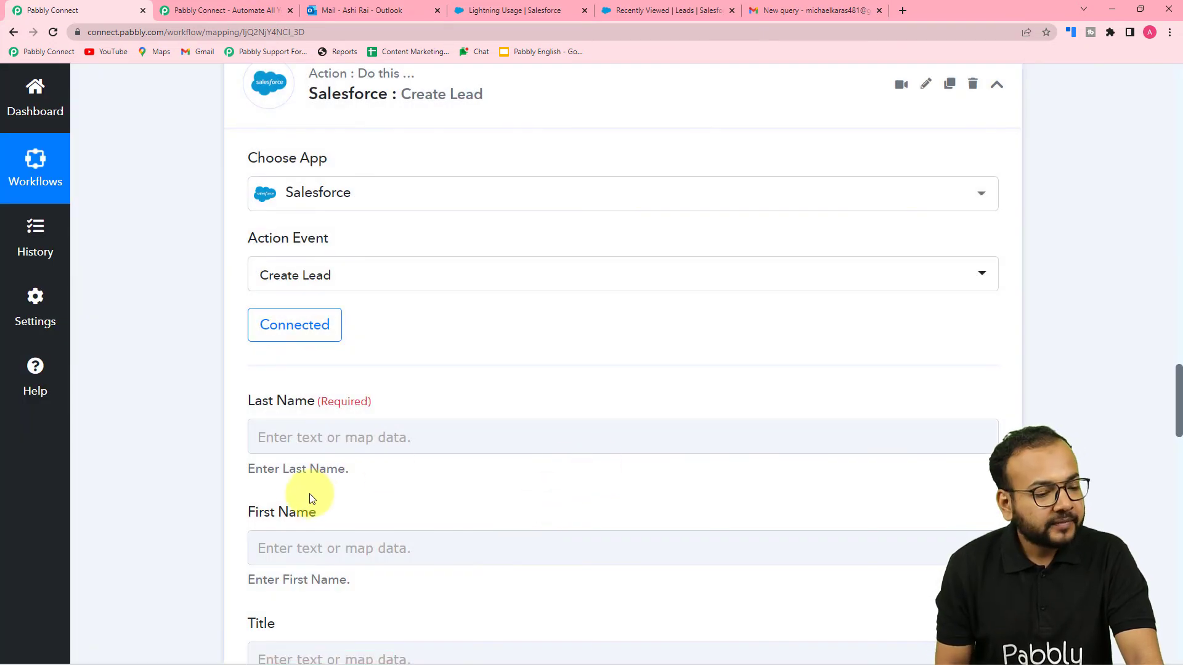
pyautogui.scroll(-4, 142, 410)
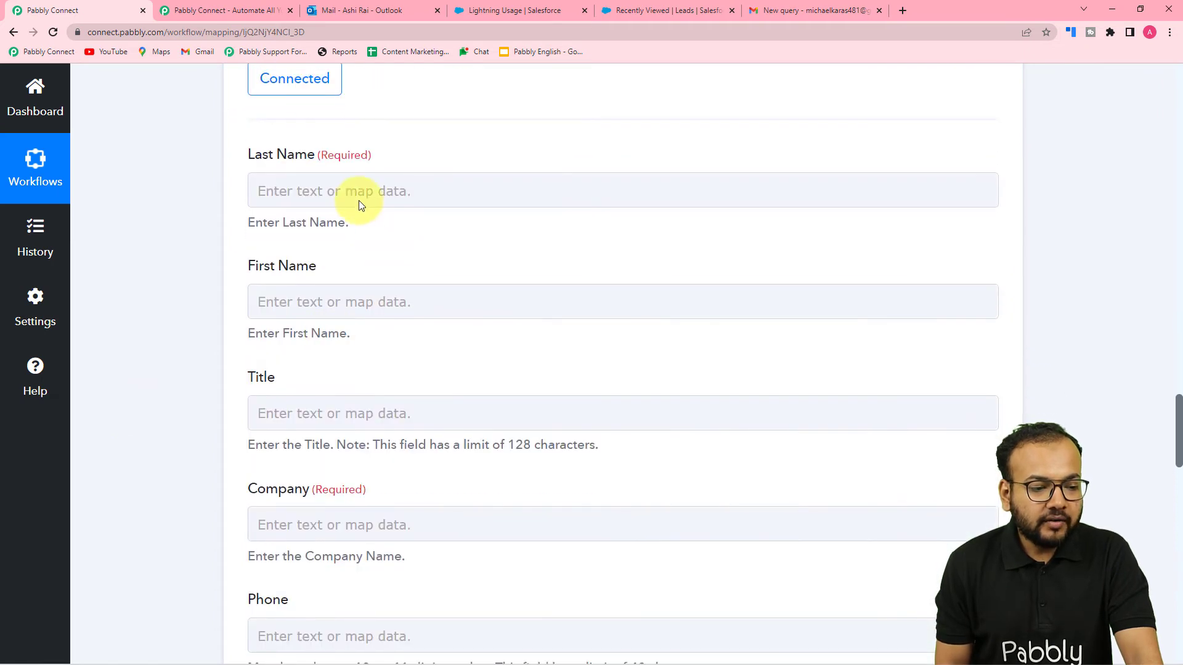
# Map Result 1 from the Text Formatter Split Text step to the lead's Last Name
pyautogui.click(351, 190)
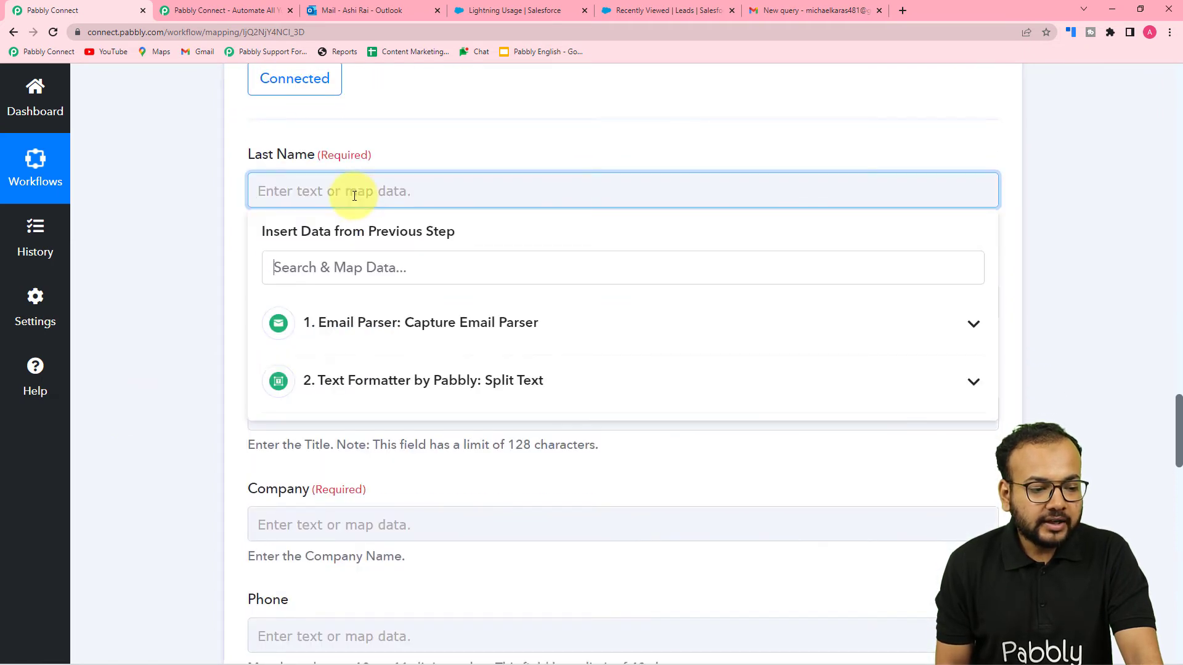
pyautogui.click(348, 395)
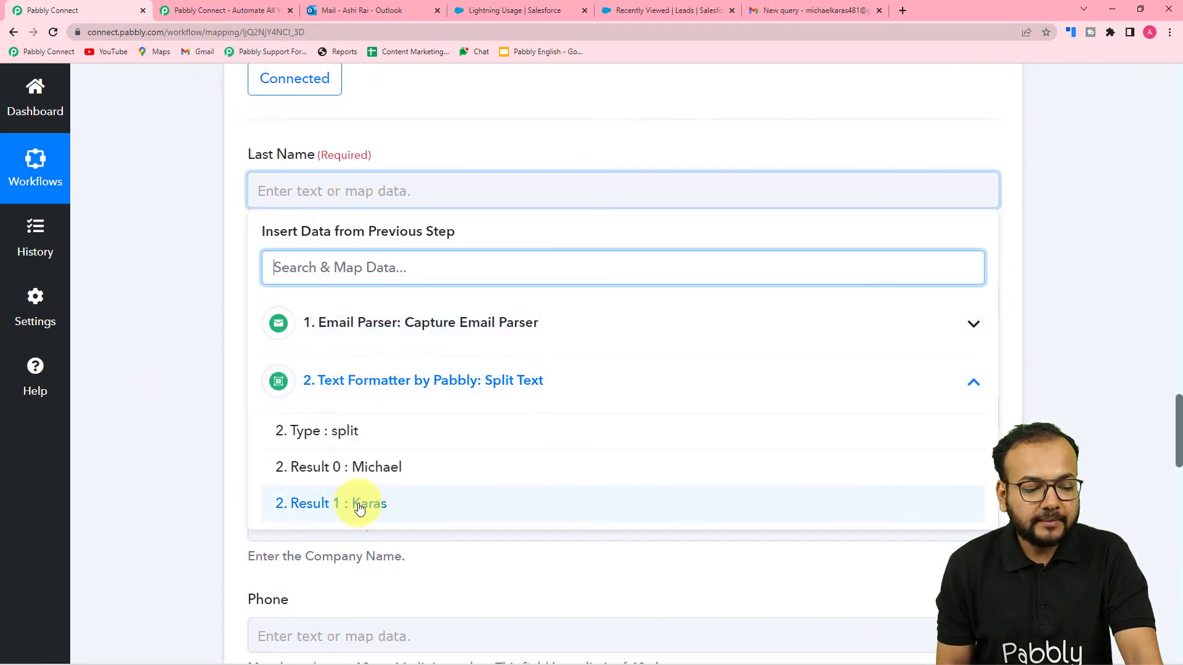
pyautogui.click(333, 503)
pyautogui.click(135, 351)
# Map Result 0 from the Text Formatter Split Text step to the lead's First Name
pyautogui.scroll(-2, 134, 349)
pyautogui.click(302, 201)
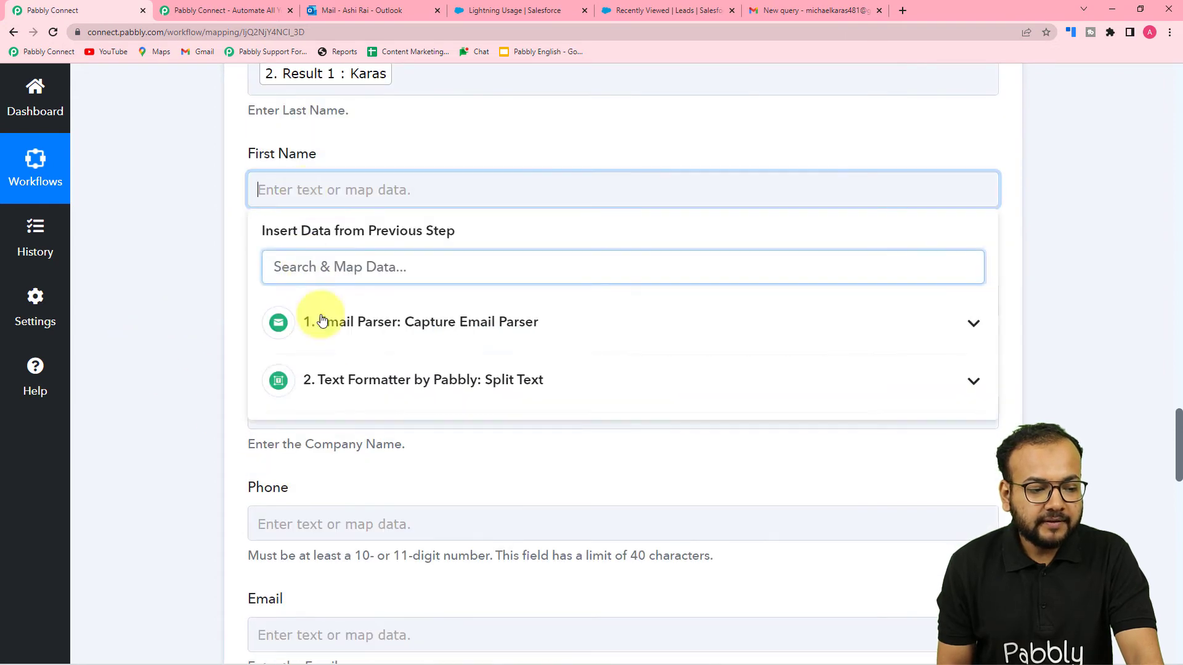
pyautogui.click(324, 393)
pyautogui.click(396, 475)
pyautogui.click(172, 385)
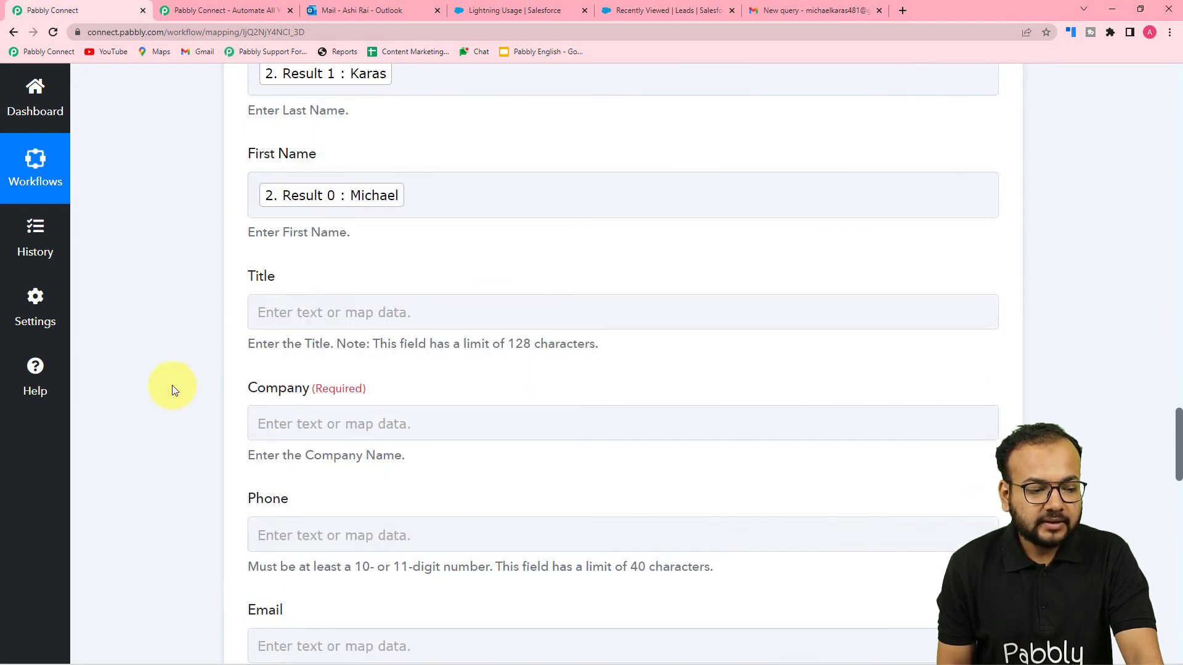
# Look through the Email Parser data for the Company field, and enter Pabbly as the company name
pyautogui.scroll(-3, 171, 385)
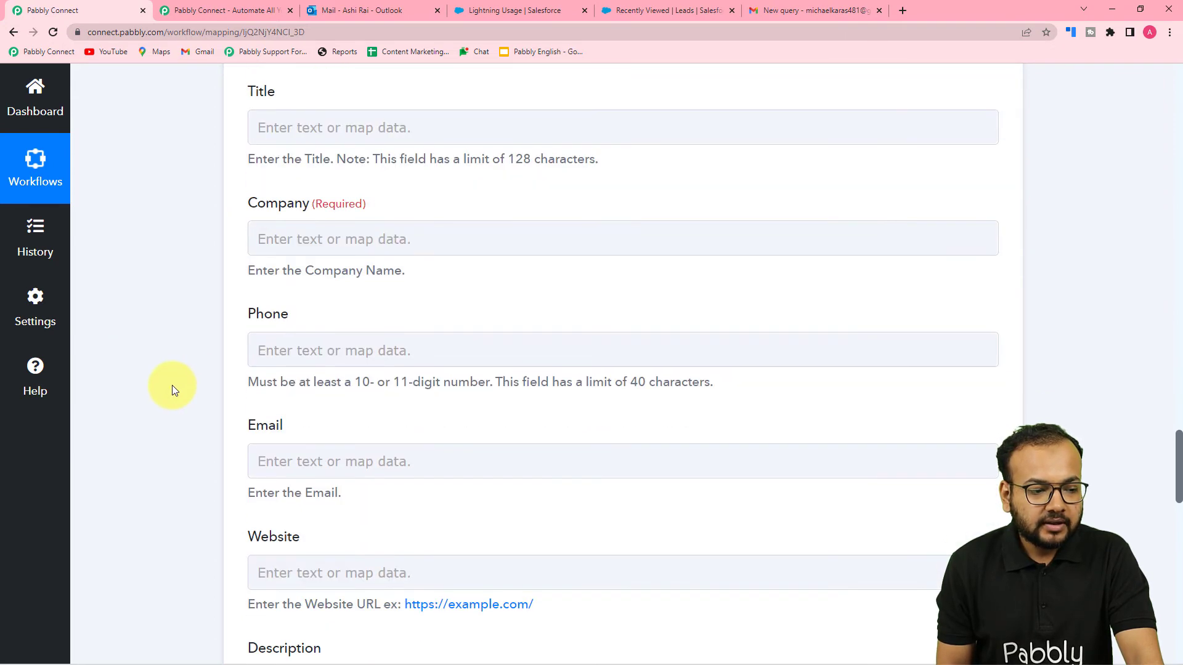
pyautogui.scroll(-2, 376, 132)
pyautogui.click(371, 117)
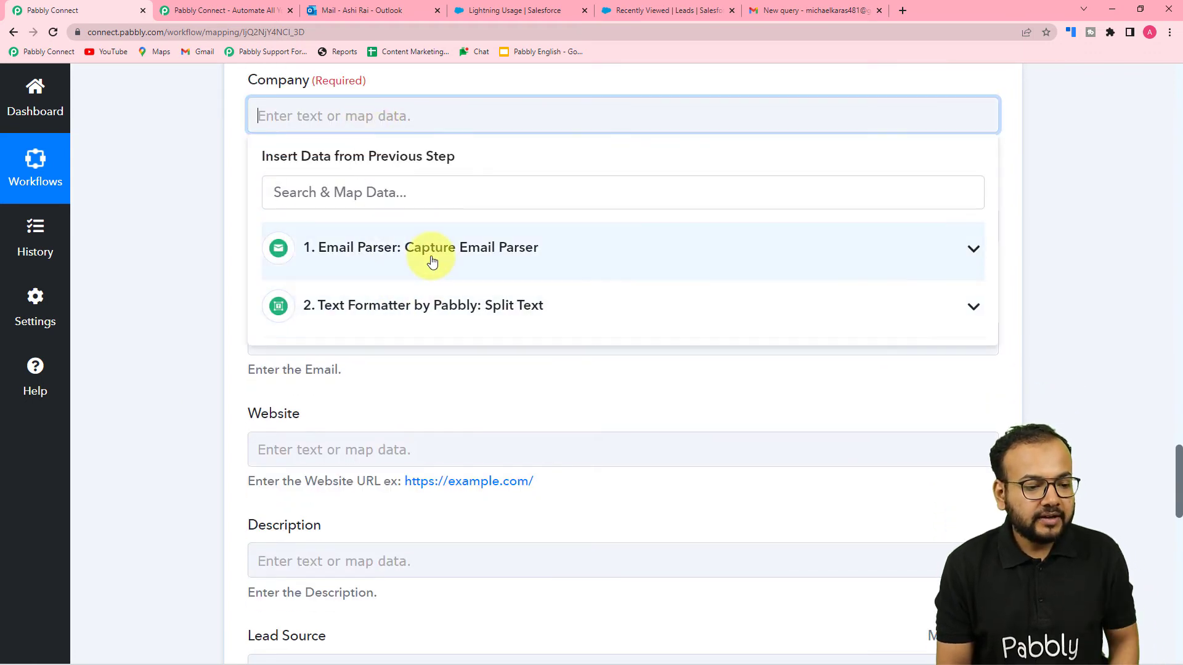
pyautogui.click(427, 255)
pyautogui.scroll(-1, 379, 522)
pyautogui.scroll(1, 382, 517)
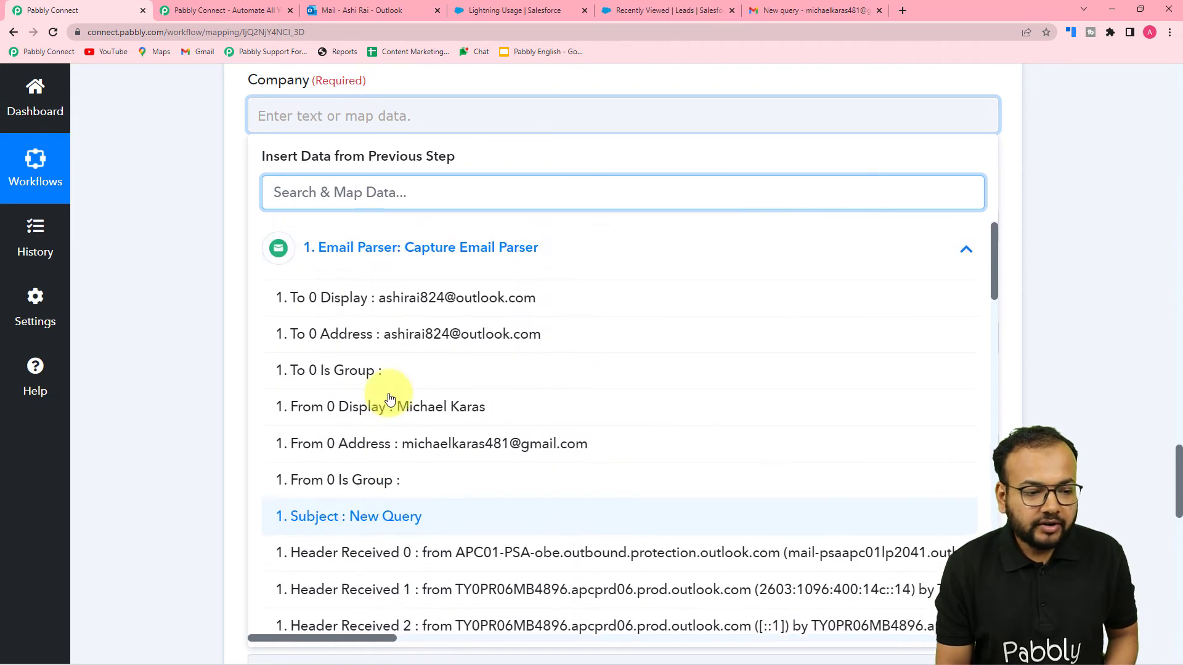
pyautogui.click(361, 116)
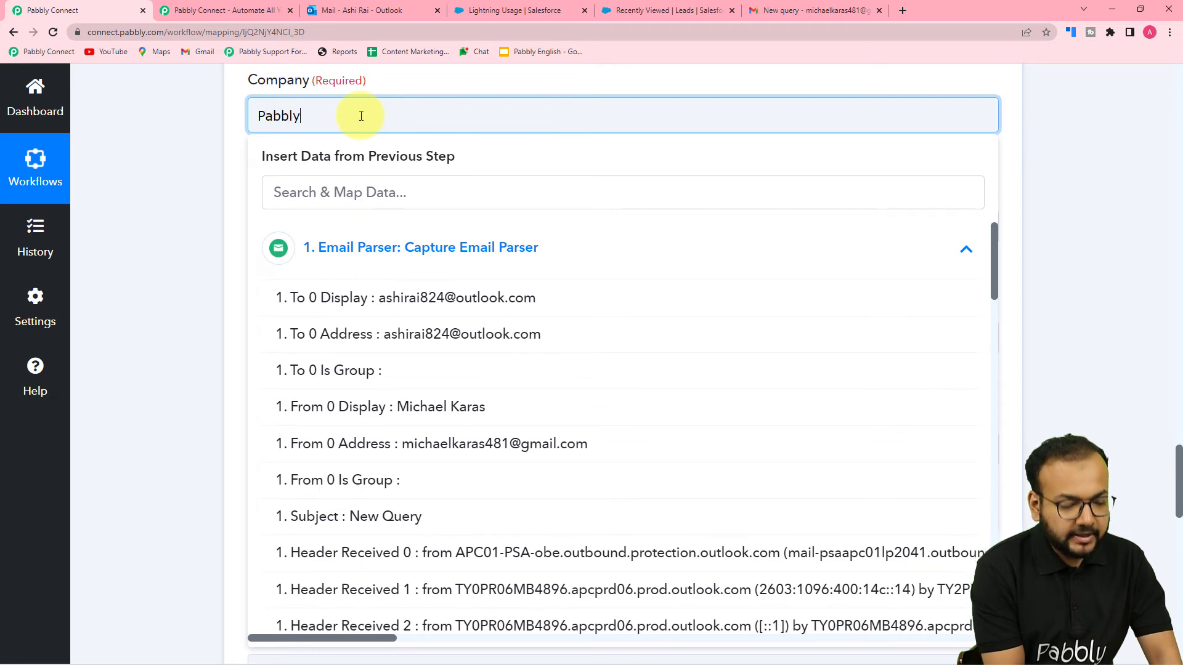
pyautogui.click(184, 125)
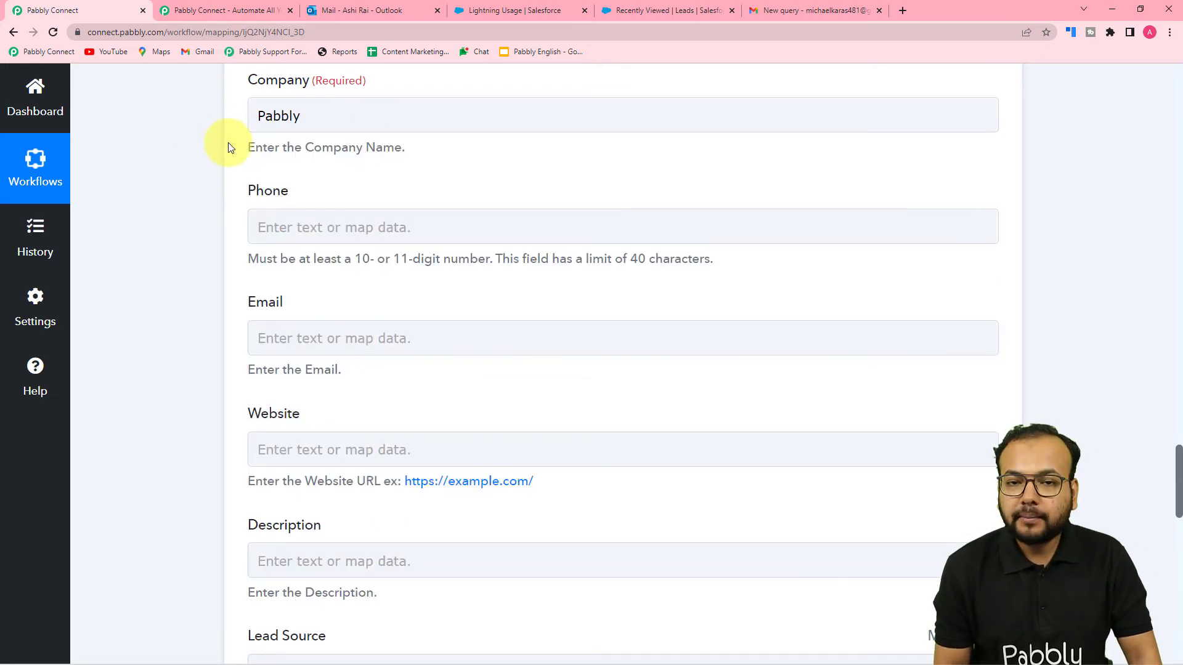
# Map From 0 Address from the Email Parser step to the lead's Email, leaving Phone empty
pyautogui.scroll(-3, 228, 147)
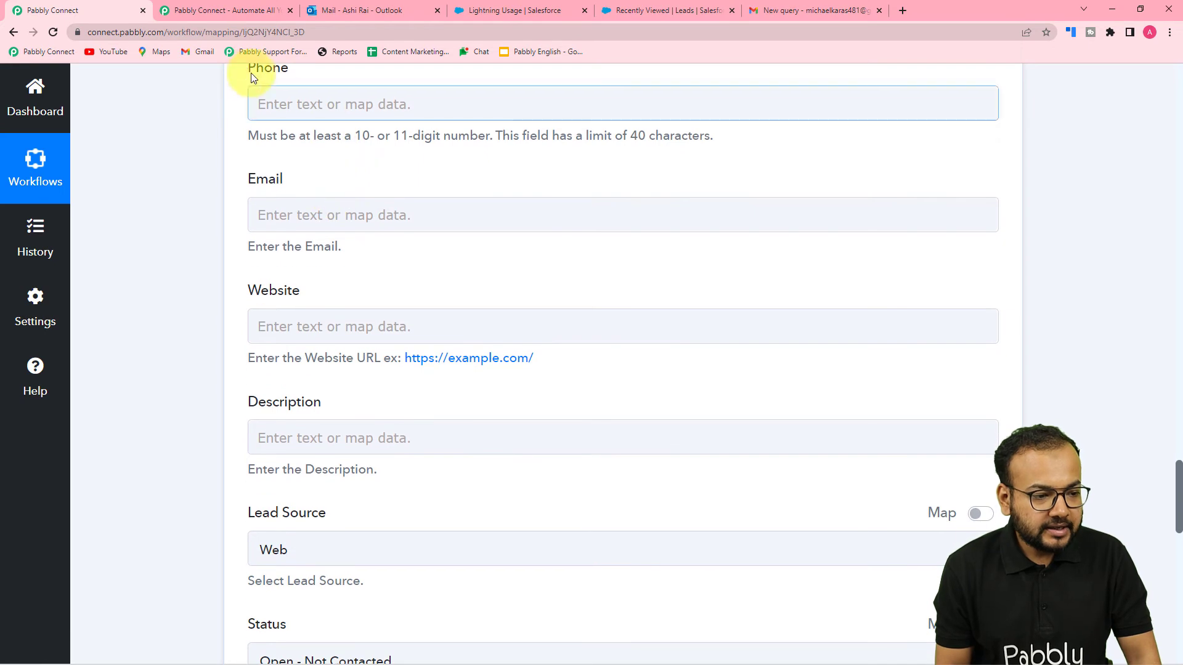
pyautogui.scroll(-2, 277, 114)
pyautogui.scroll(1, 357, 158)
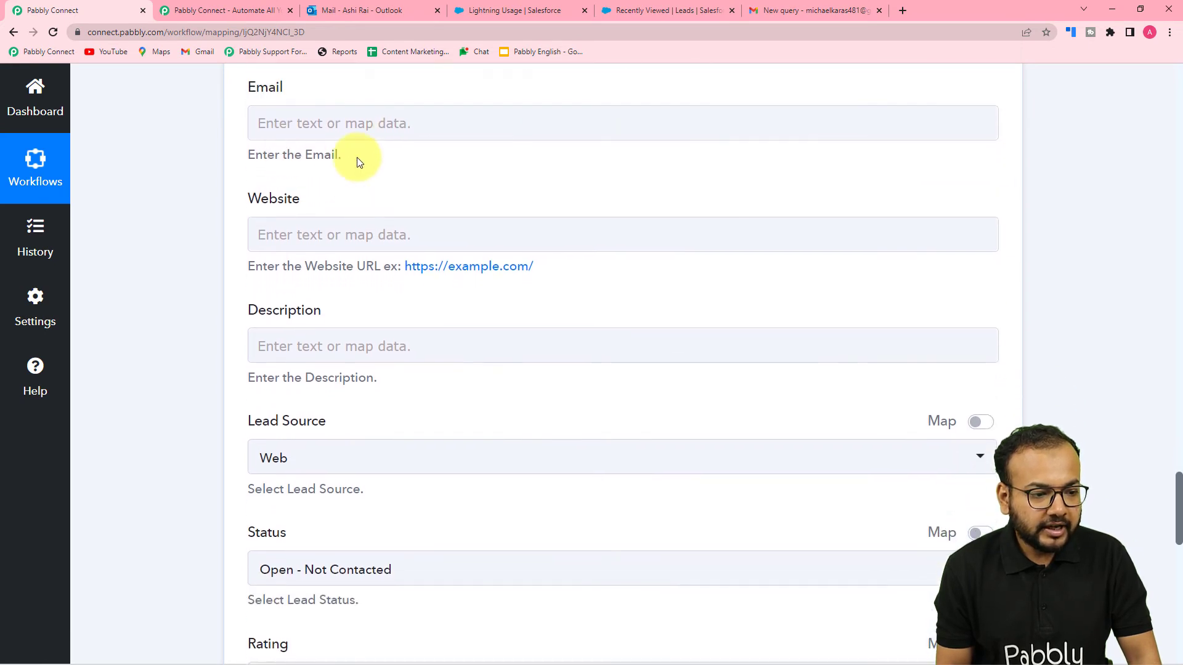
pyautogui.click(404, 160)
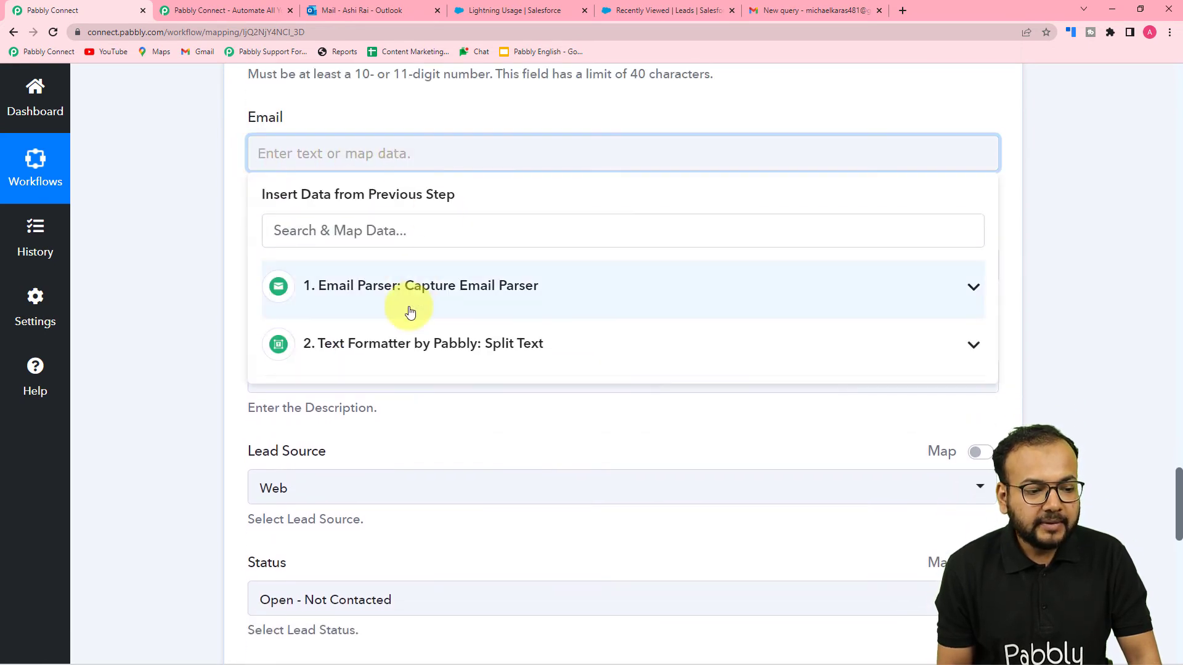
pyautogui.click(388, 300)
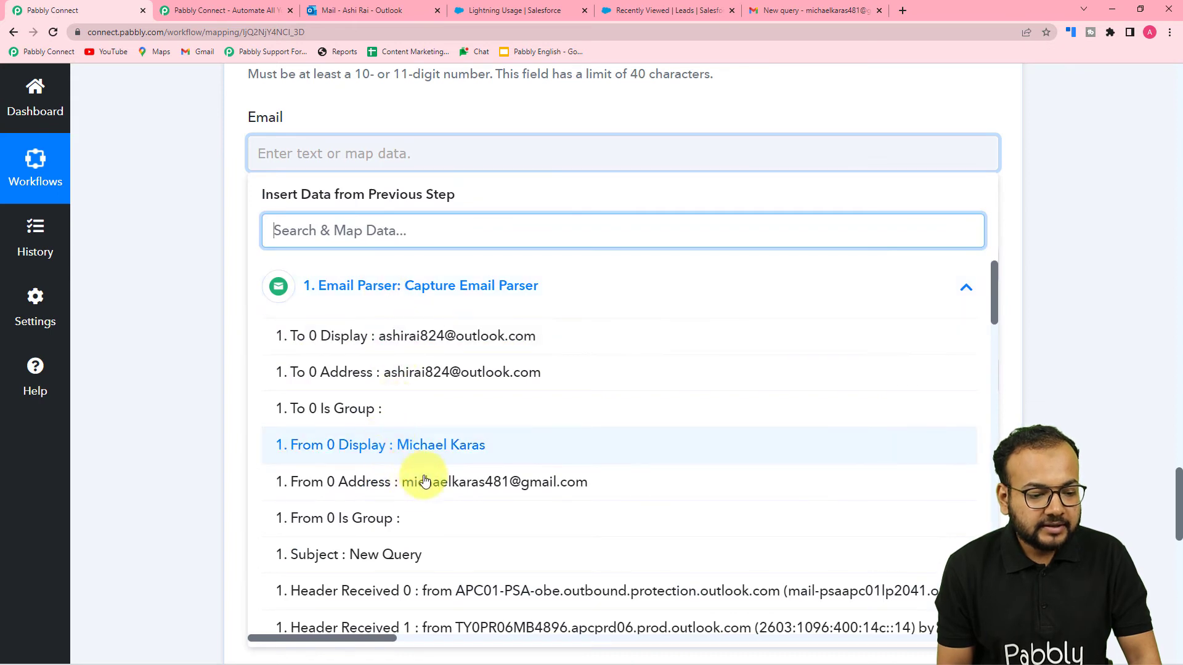
pyautogui.click(448, 496)
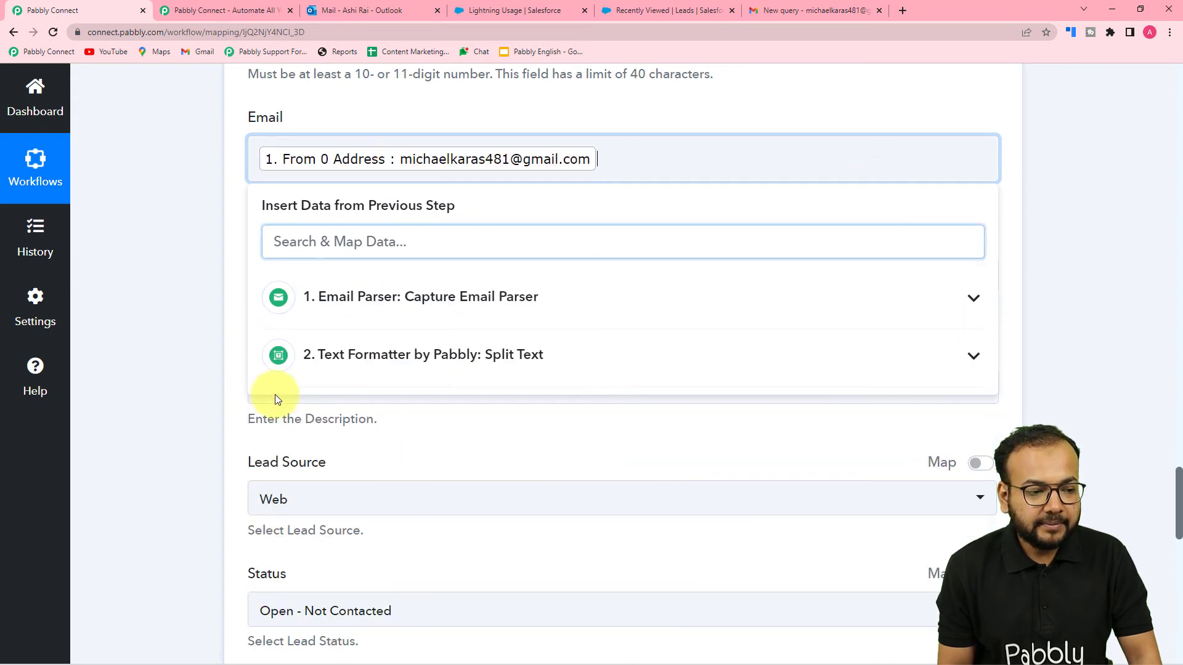
pyautogui.click(208, 364)
# Map Body Text from the Email Parser step to the lead's Description, leaving Website empty
pyautogui.scroll(-2, 209, 365)
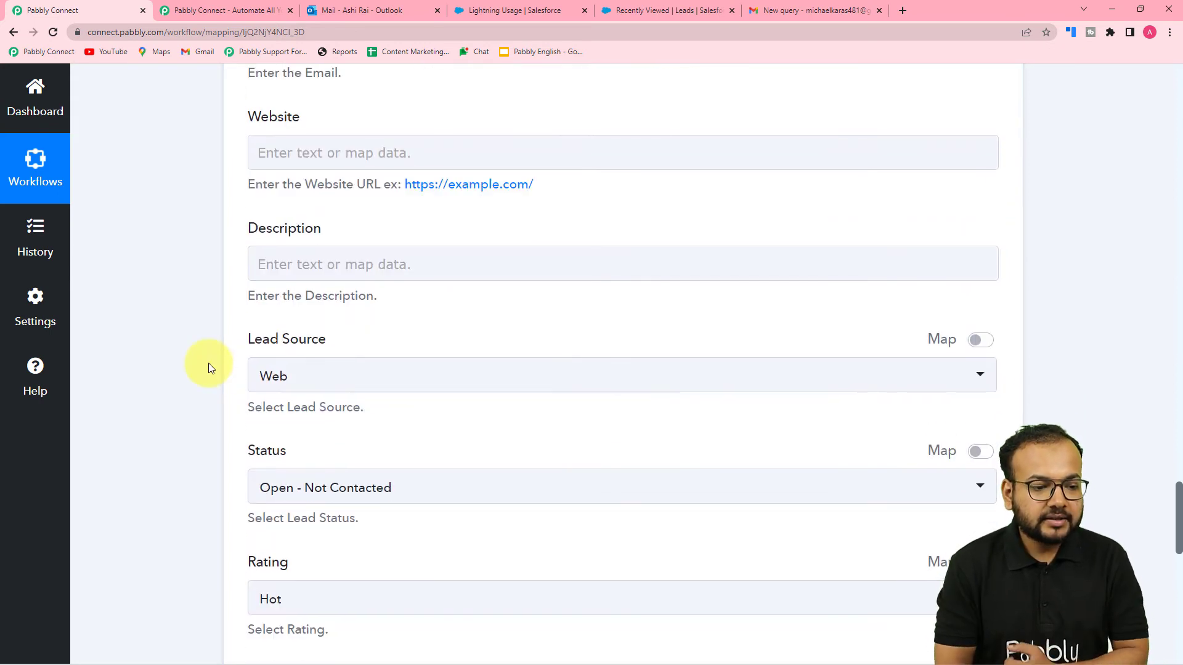
pyautogui.scroll(-2, 208, 363)
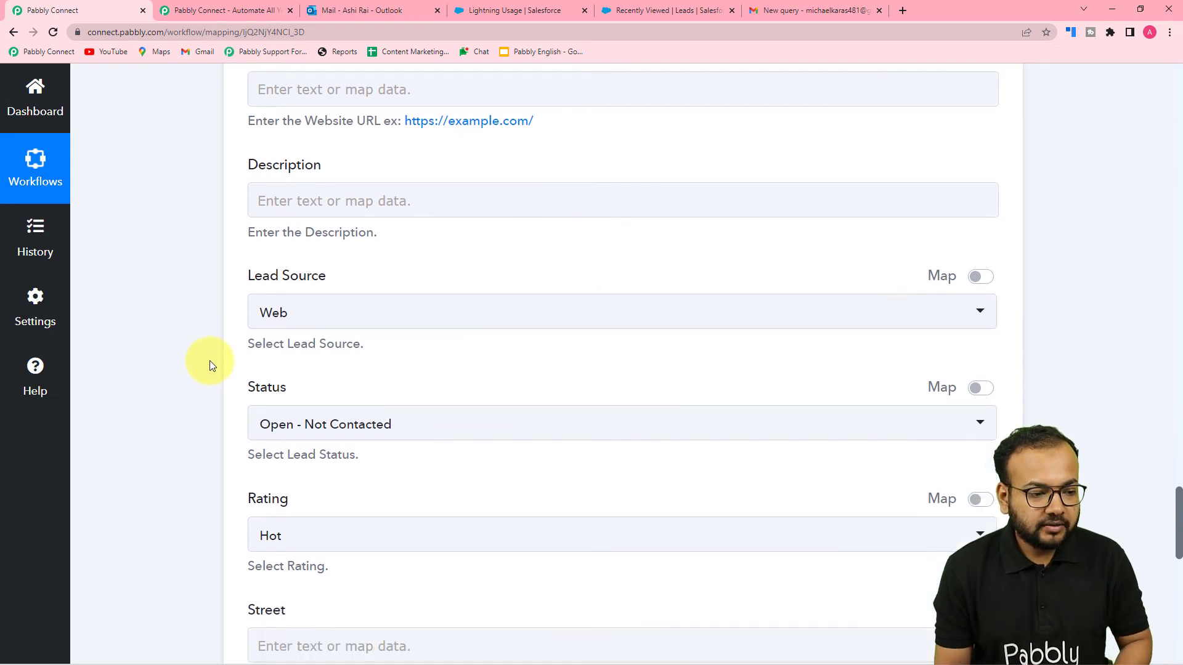
pyautogui.click(372, 154)
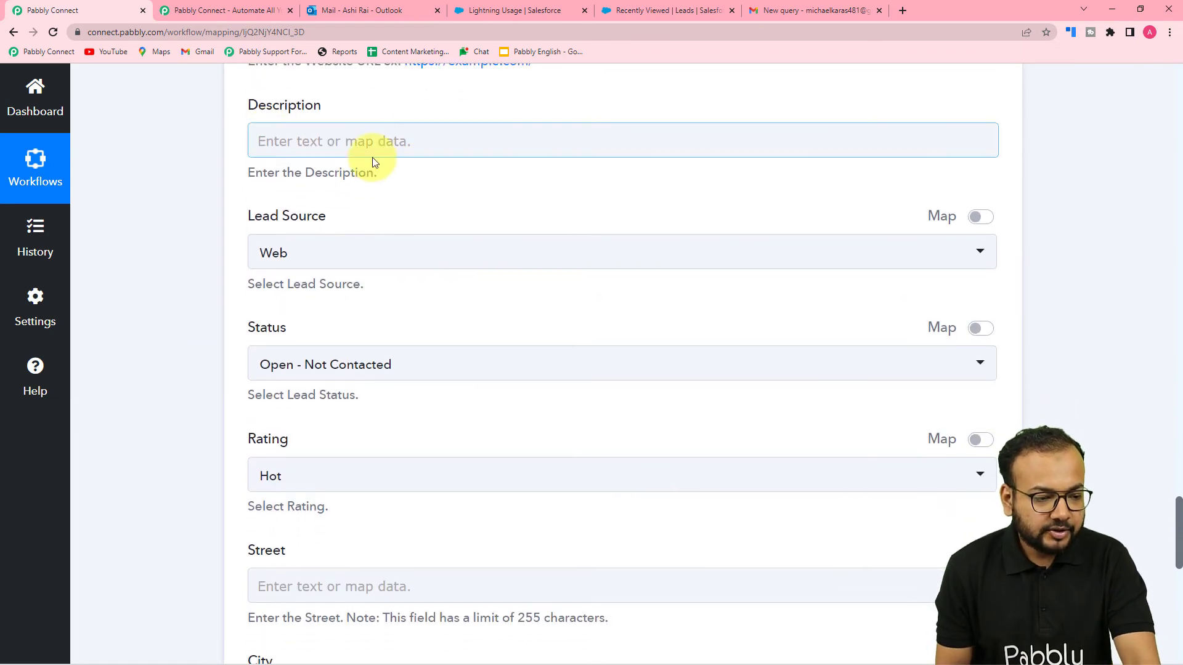
pyautogui.click(371, 140)
pyautogui.click(370, 273)
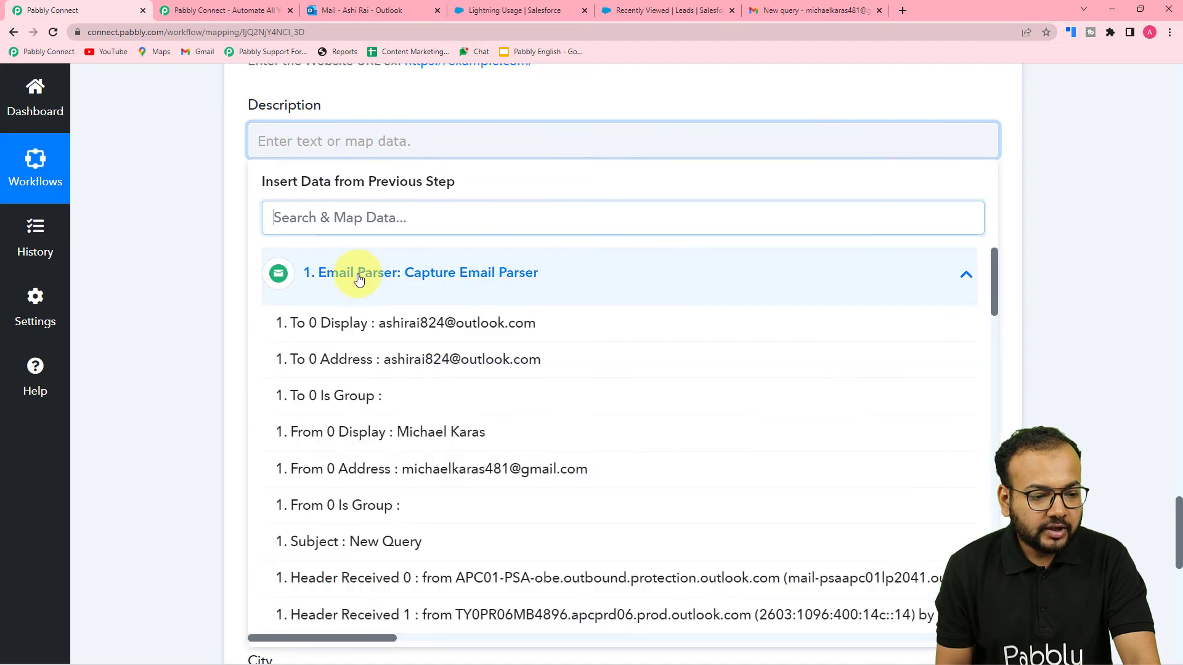
pyautogui.scroll(-12, 344, 395)
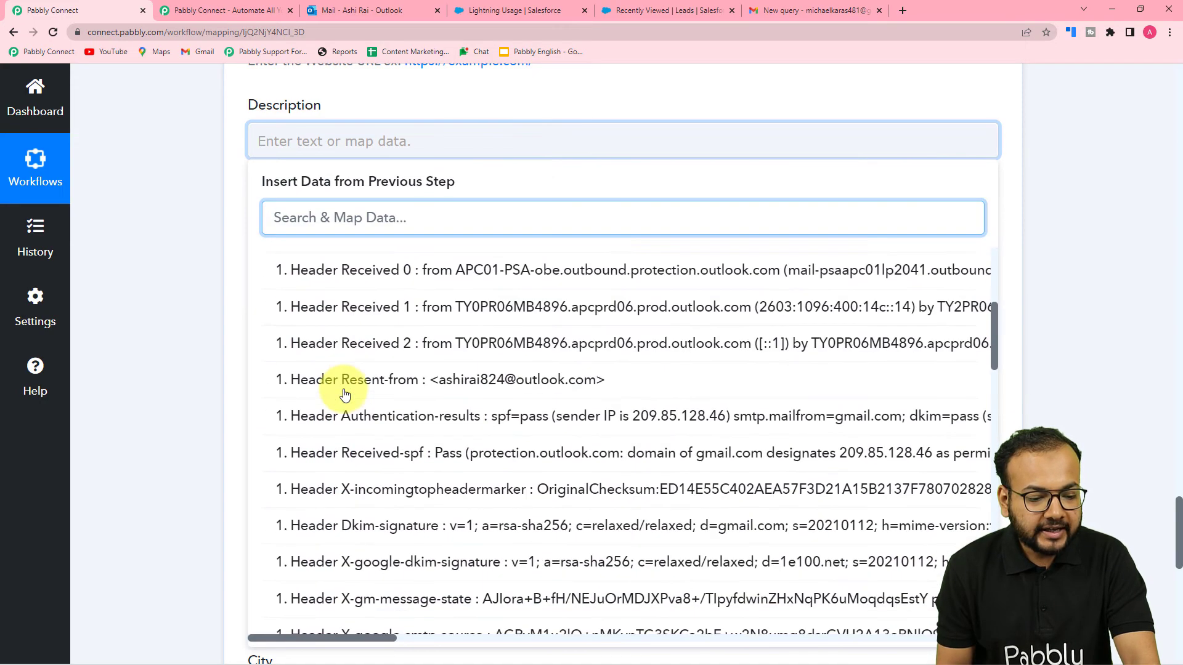
pyautogui.scroll(-10, 344, 394)
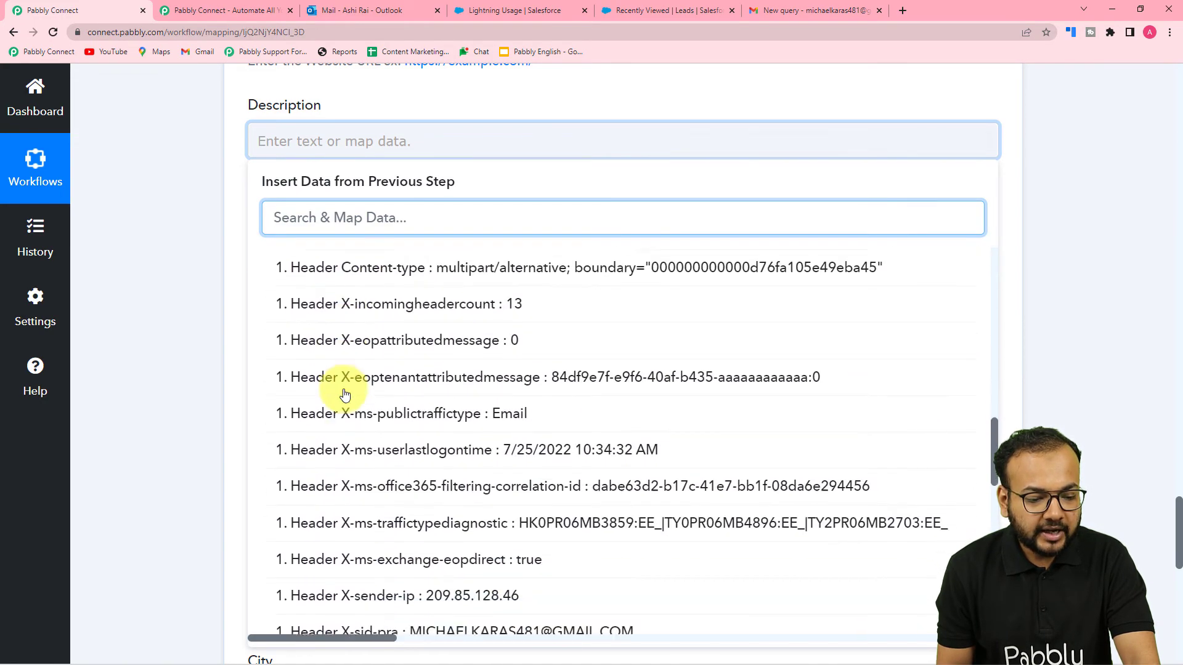
pyautogui.scroll(-10, 345, 395)
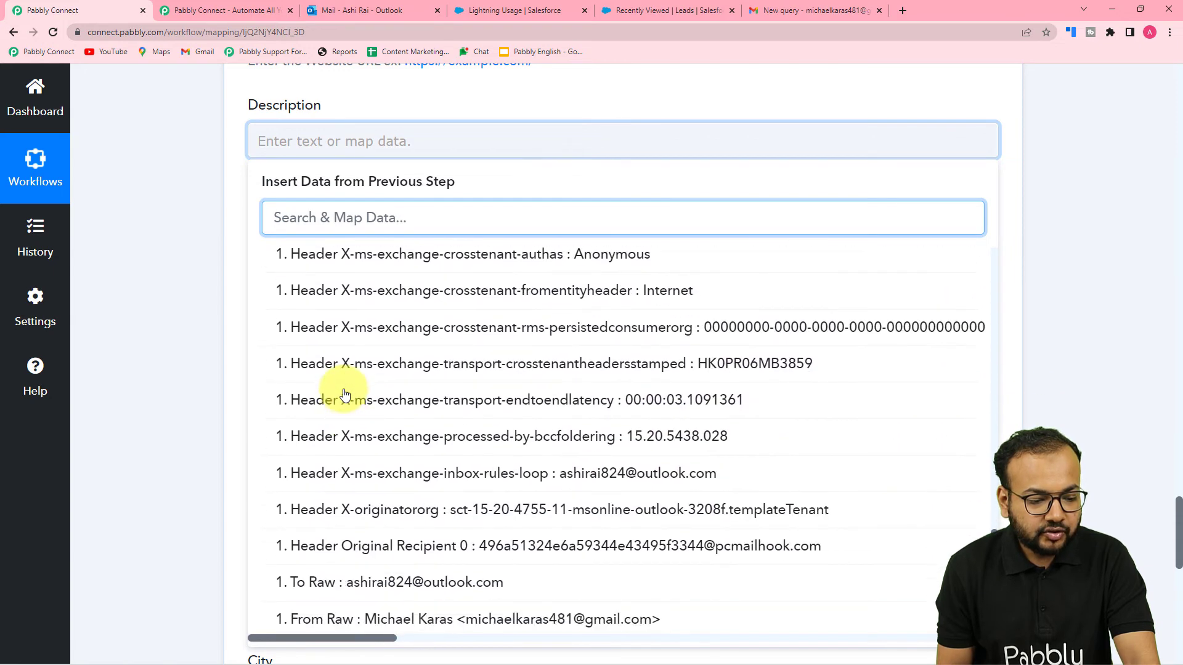
pyautogui.scroll(-1, 345, 395)
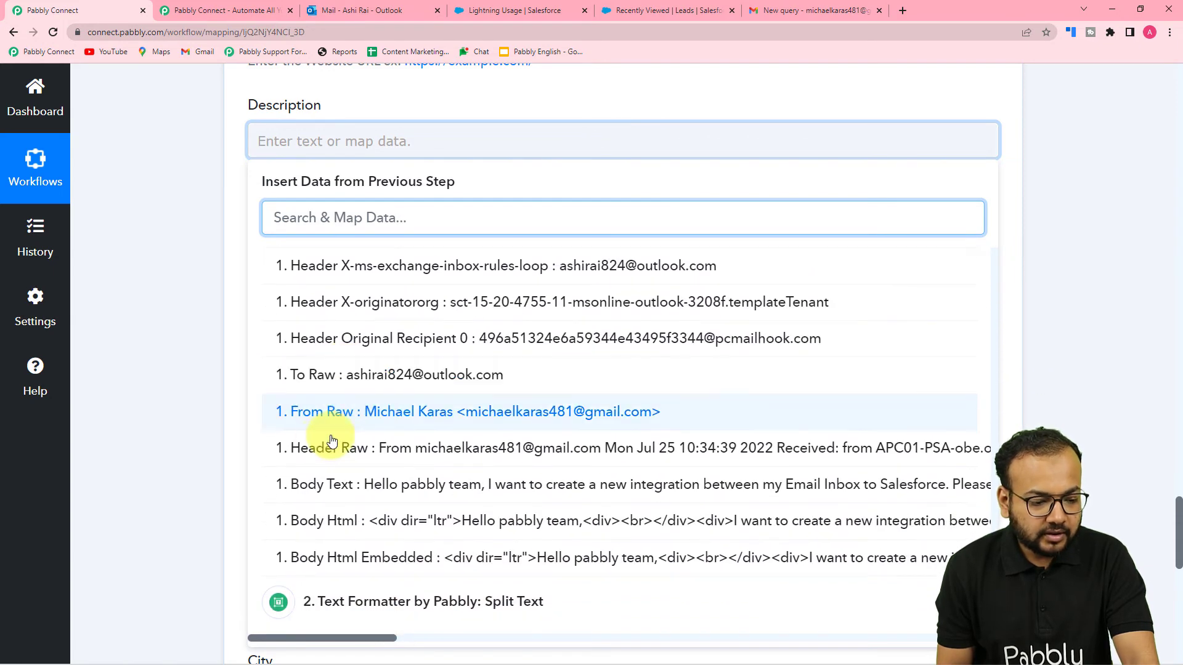
pyautogui.click(469, 487)
pyautogui.click(185, 305)
# Set the Lead Source to Other
pyautogui.scroll(-1, 186, 305)
pyautogui.scroll(-1, 187, 306)
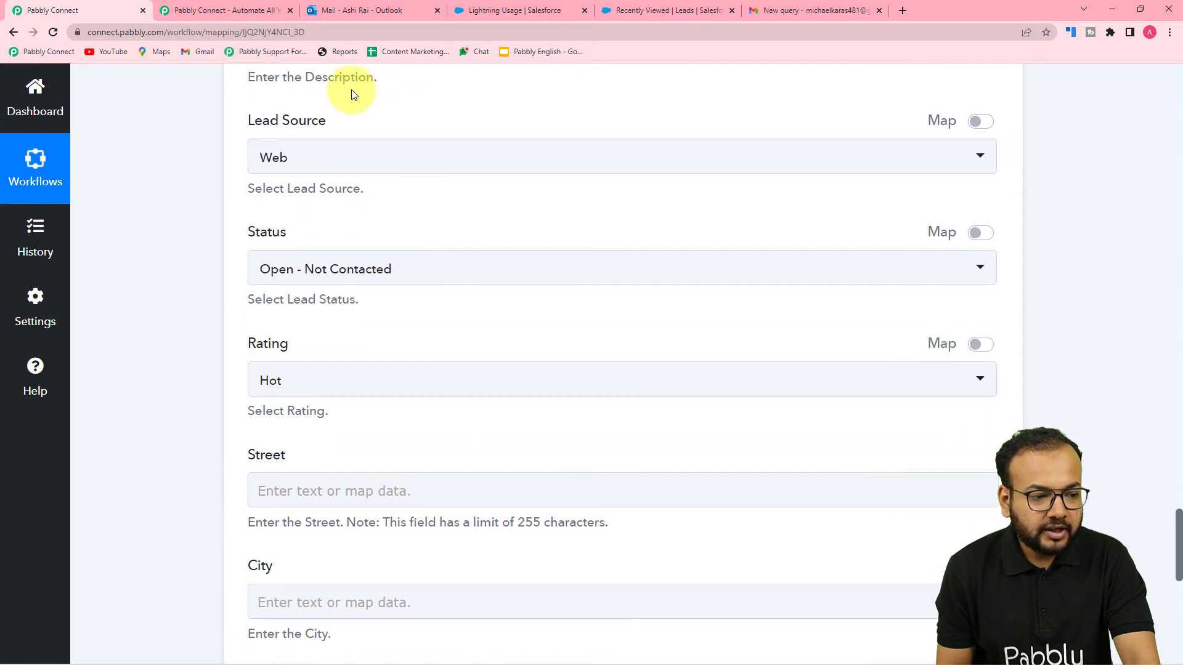
pyautogui.click(329, 163)
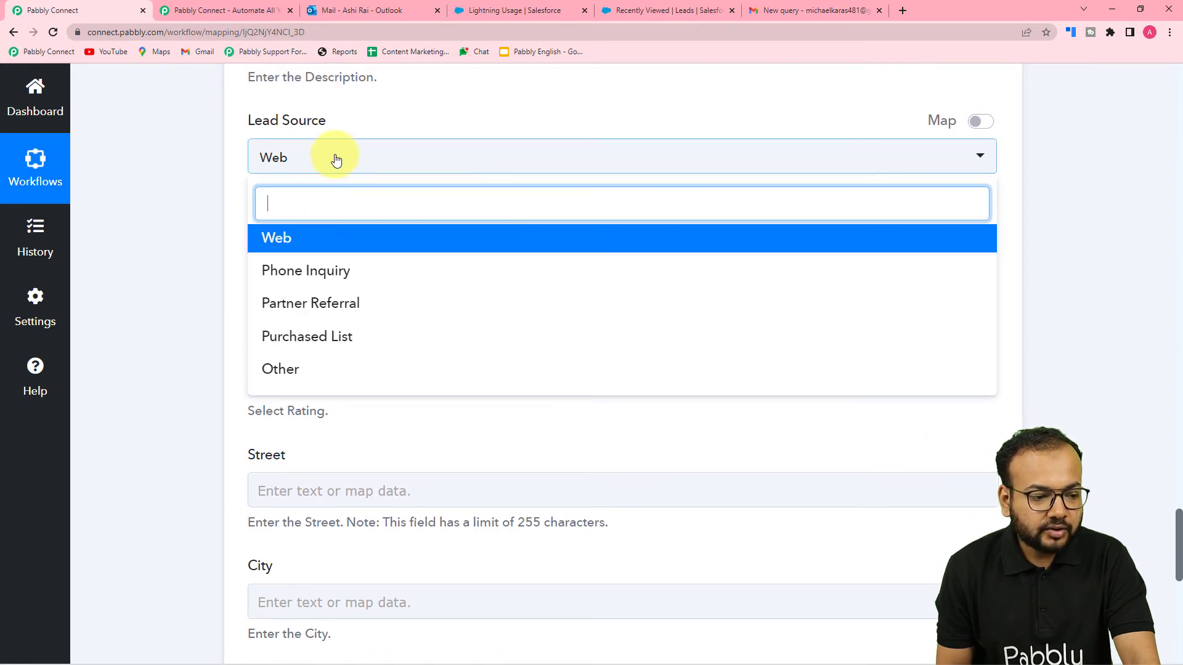
pyautogui.click(283, 369)
# Review the remaining status, rating and address fields of the lead, and view the existing leads list in Salesforce
pyautogui.scroll(-2, 186, 300)
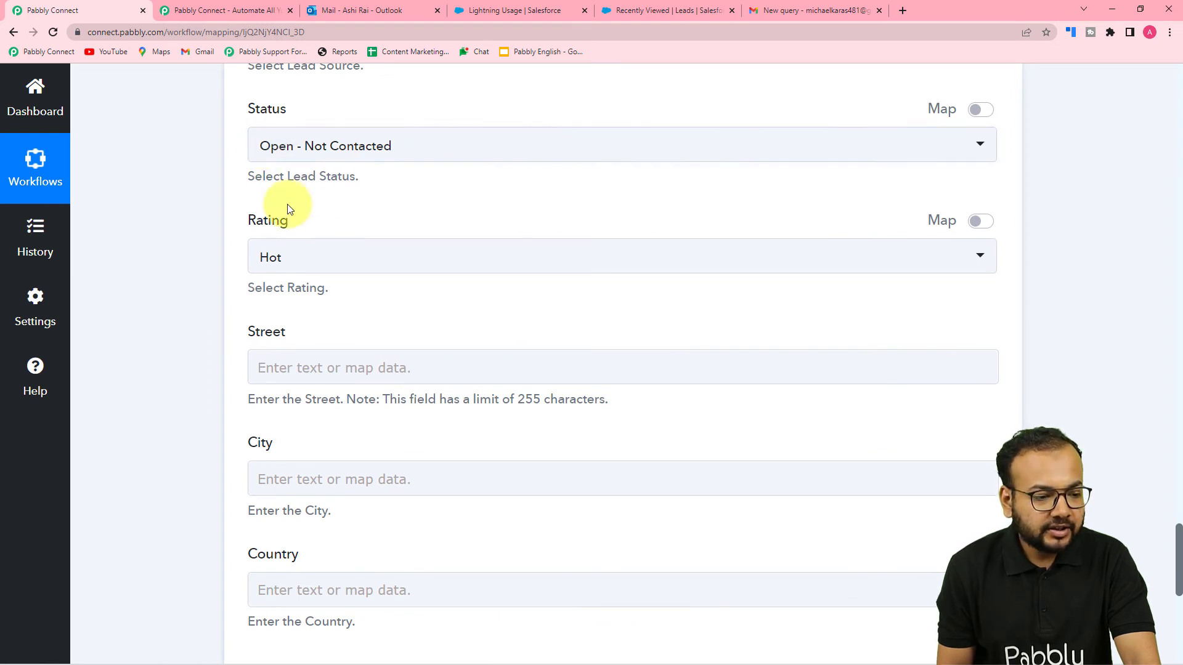
pyautogui.scroll(-2, 257, 164)
pyautogui.scroll(-3, 475, 166)
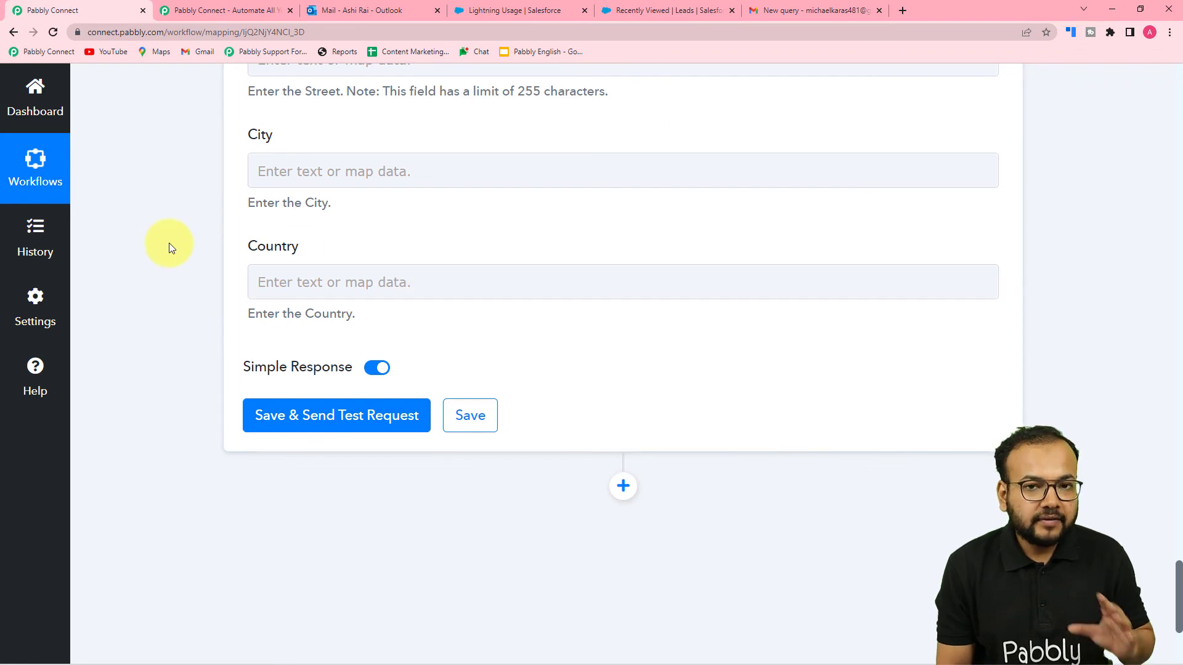
pyautogui.scroll(-2, 170, 246)
pyautogui.scroll(7, 170, 246)
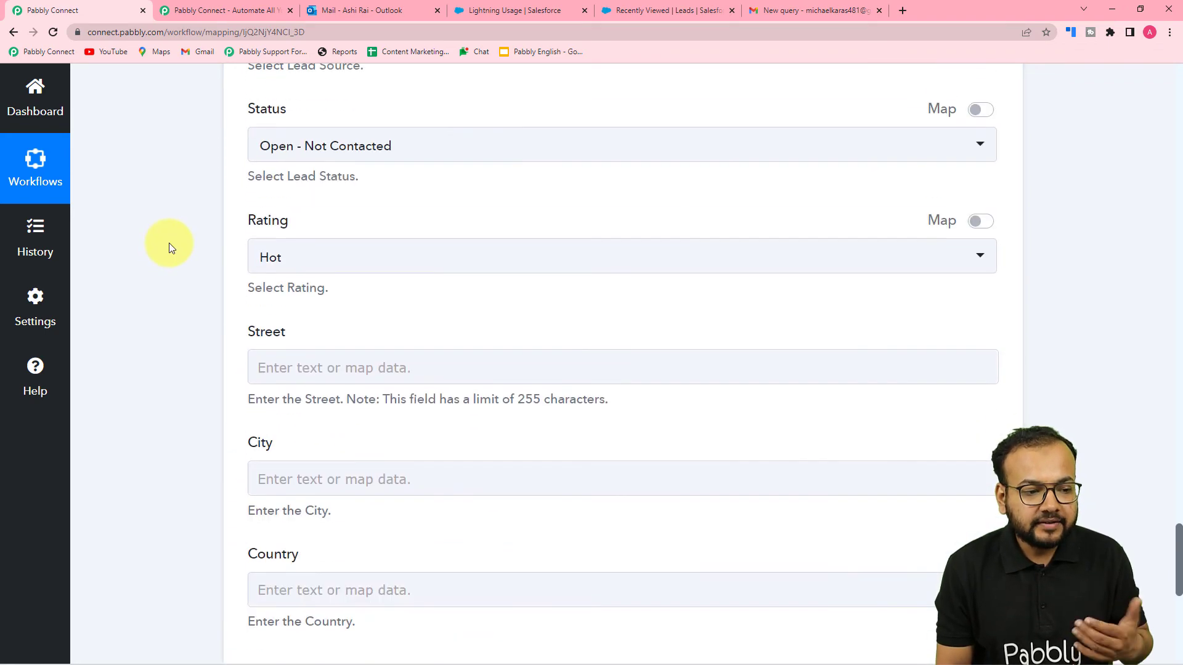
pyautogui.scroll(-3, 169, 247)
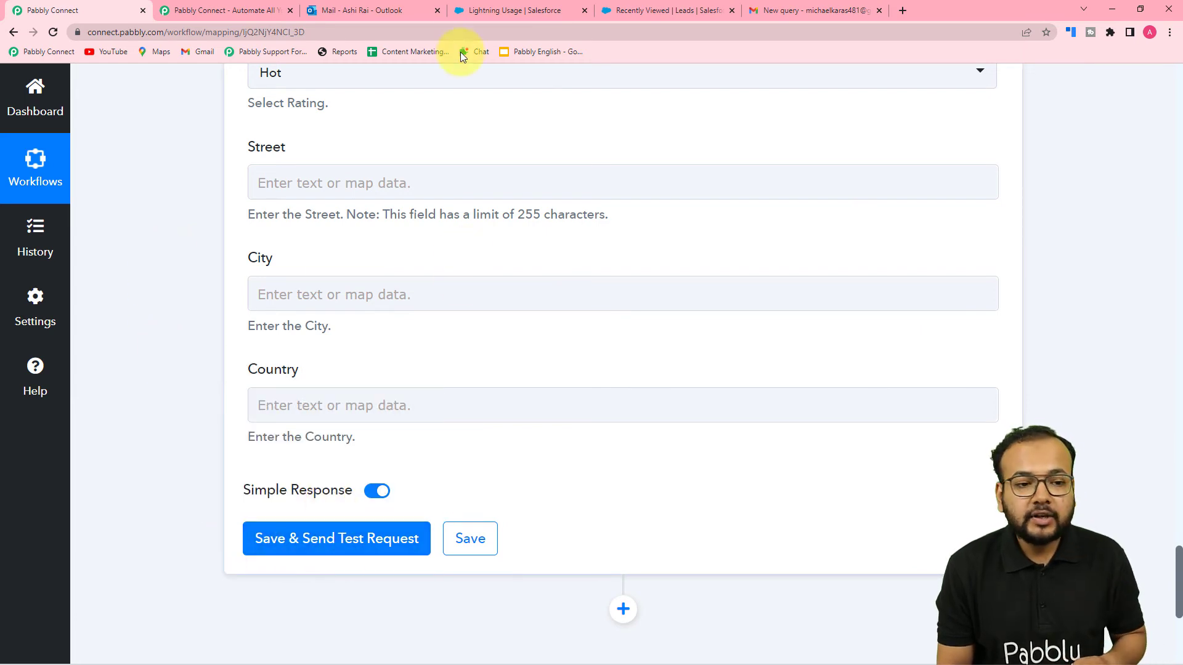
pyautogui.click(469, 11)
pyautogui.click(631, 13)
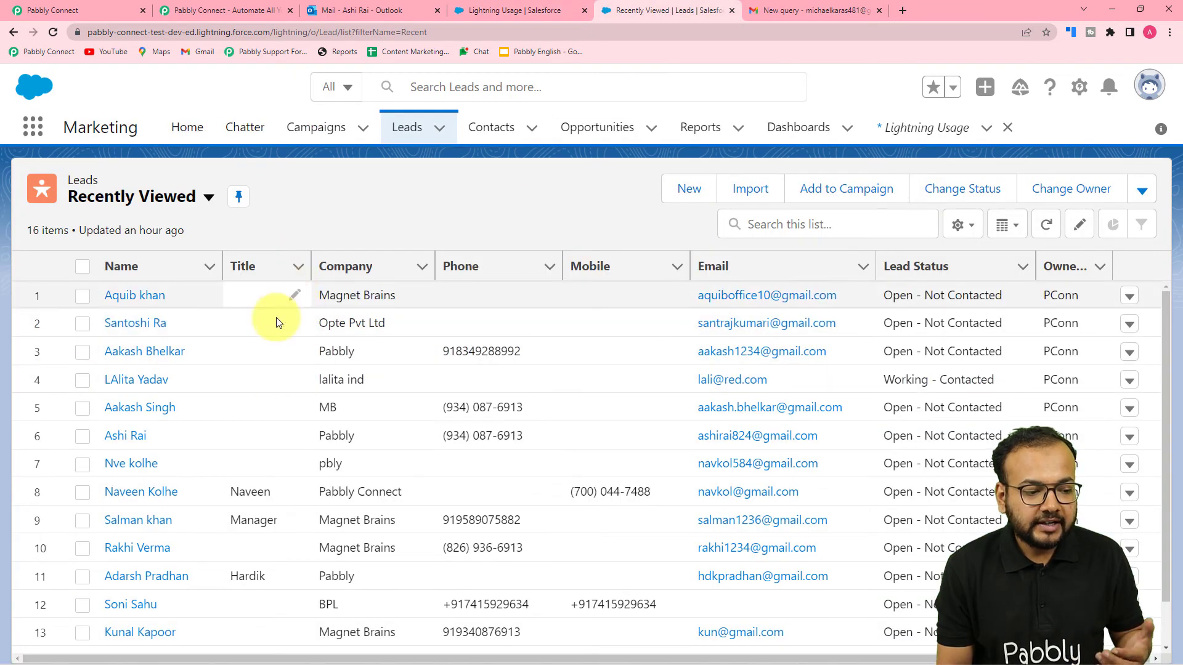
# Switch back to Pabbly Connect, save the Create Lead action and send a test request
pyautogui.click(78, 7)
pyautogui.click(290, 538)
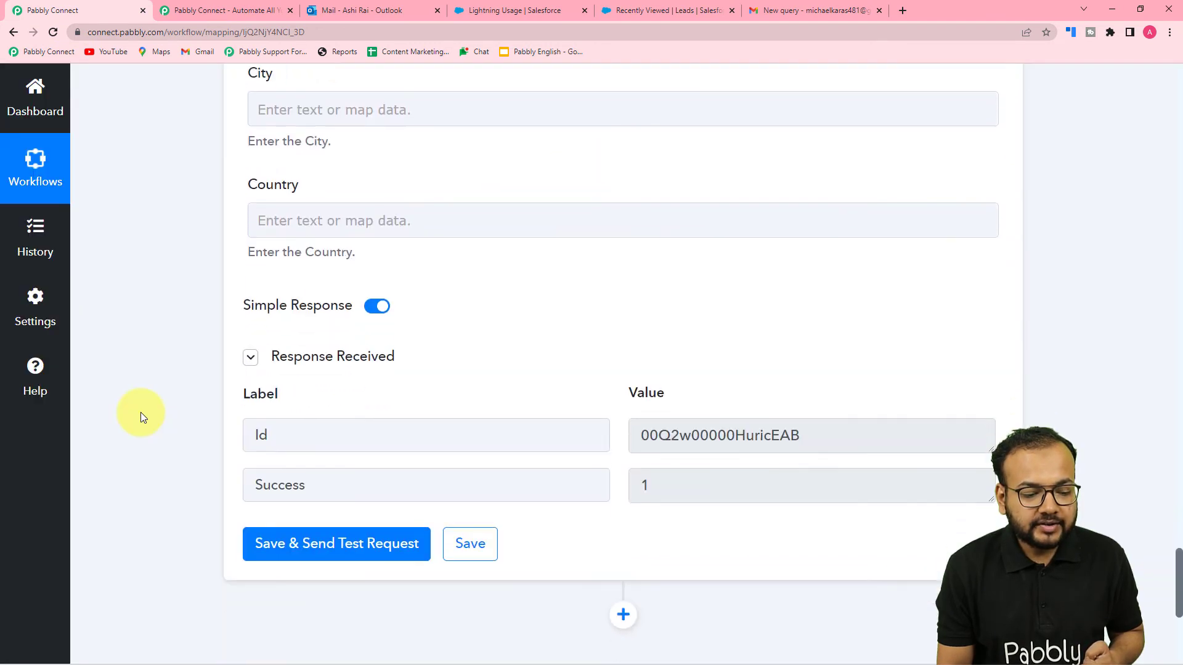
pyautogui.scroll(-3, 154, 406)
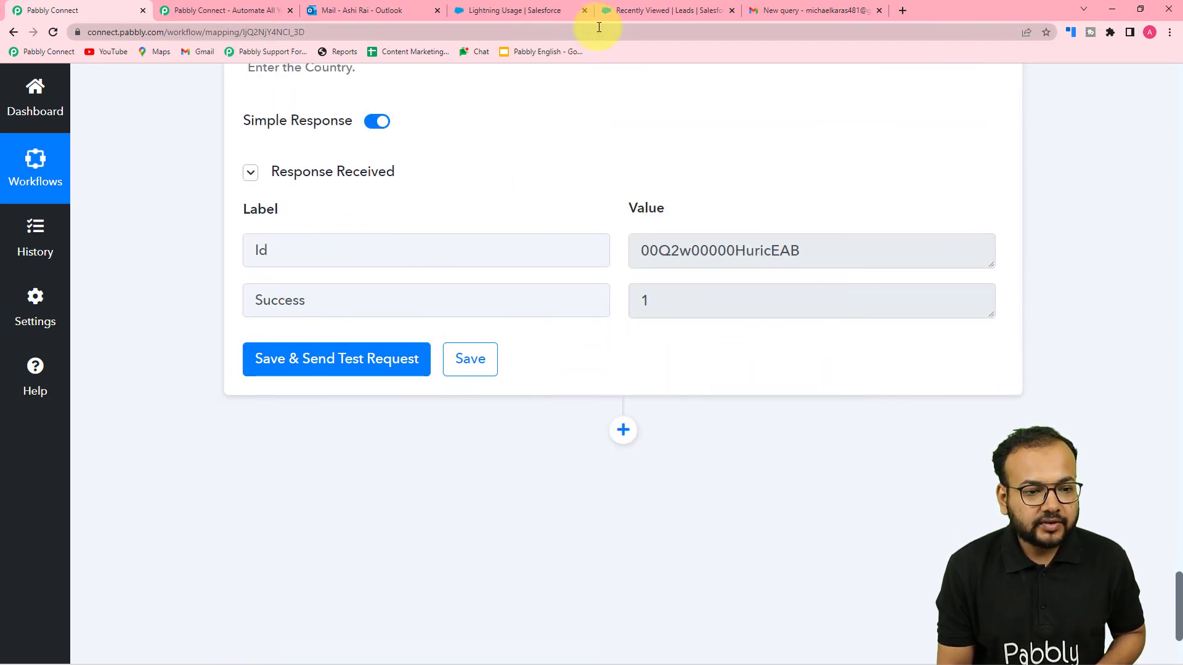
# Reload the Salesforce leads list to check for the new lead, and compare it with the Create Lead mapping in Pabbly Connect
pyautogui.click(630, 13)
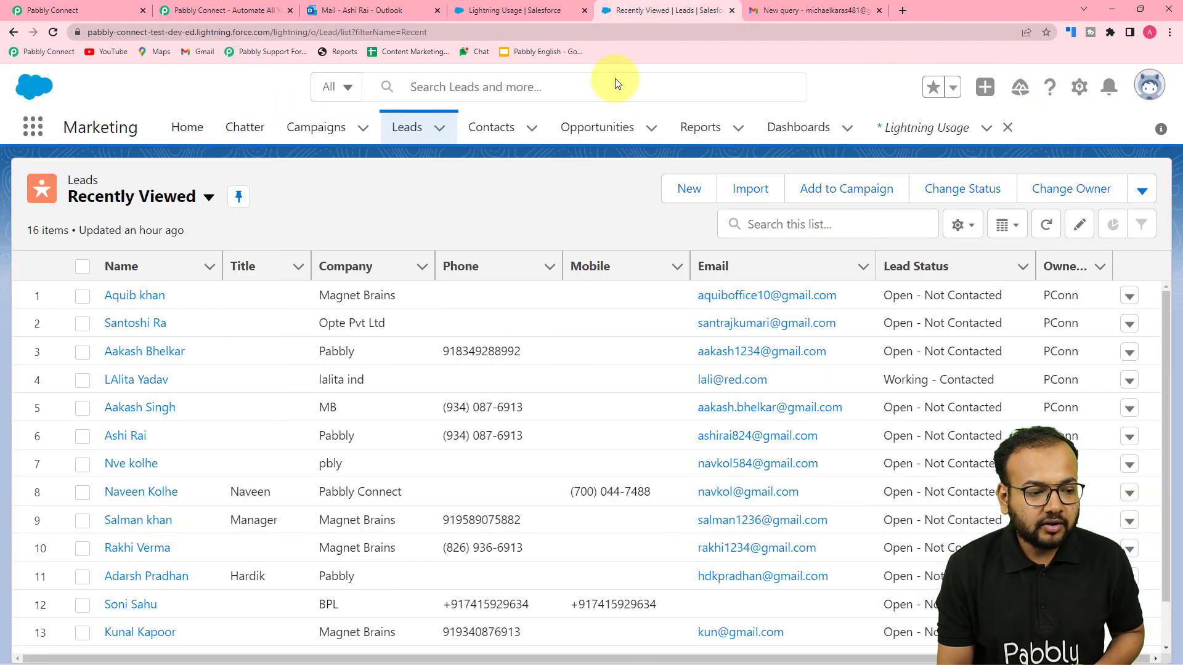
pyautogui.click(52, 34)
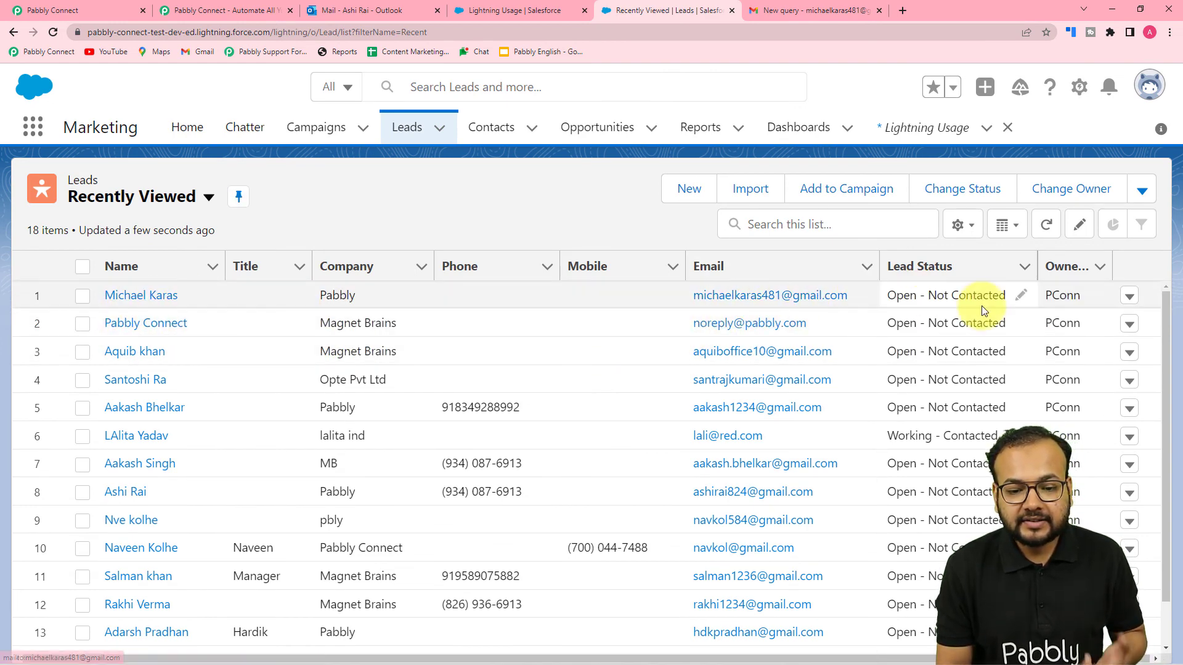
pyautogui.click(103, 9)
pyautogui.scroll(15, 240, 297)
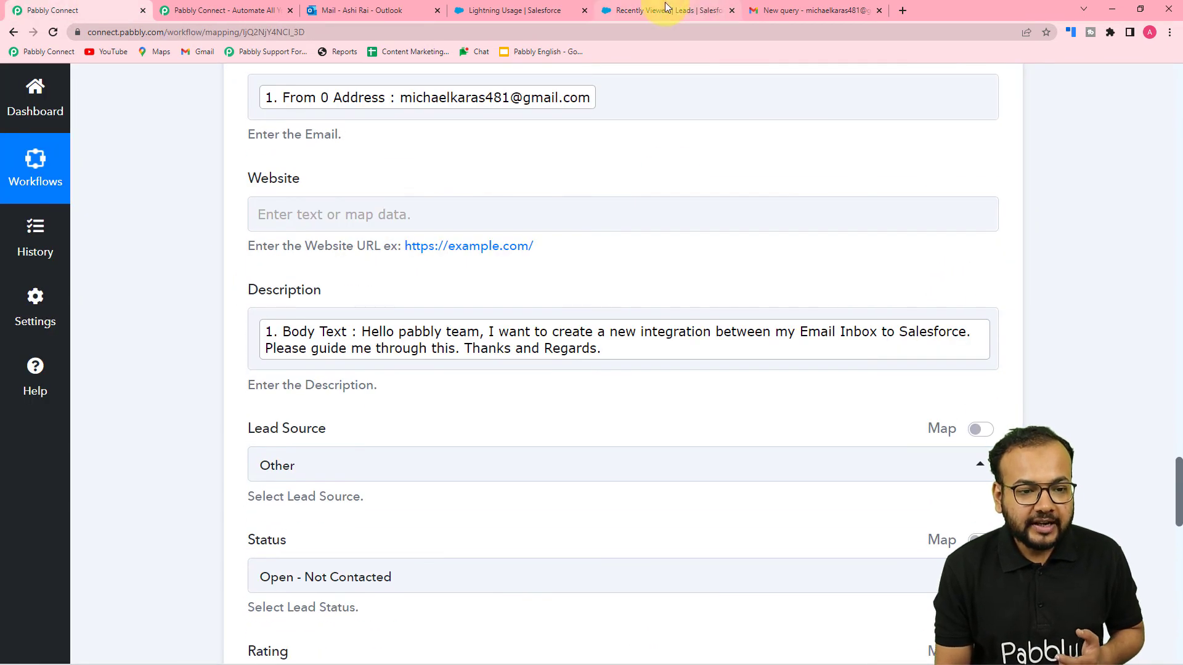
pyautogui.click(665, 7)
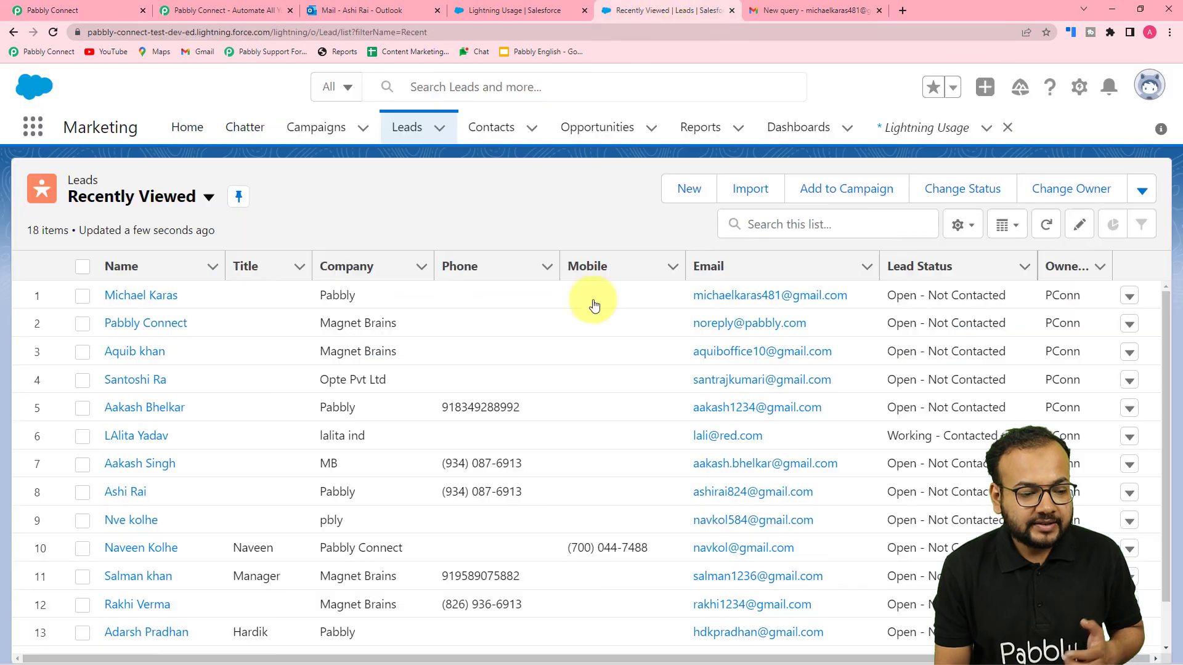
# Open the newest lead in the Salesforce leads list and review its details down to the Description field
pyautogui.click(178, 300)
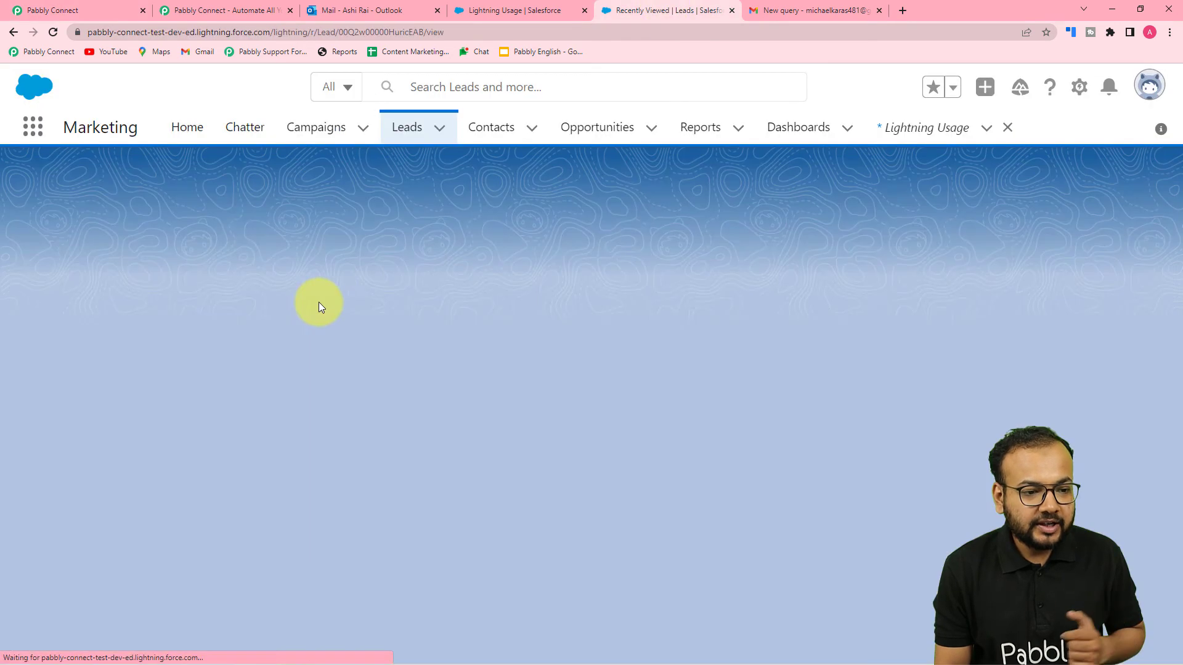
pyautogui.scroll(-2, 335, 307)
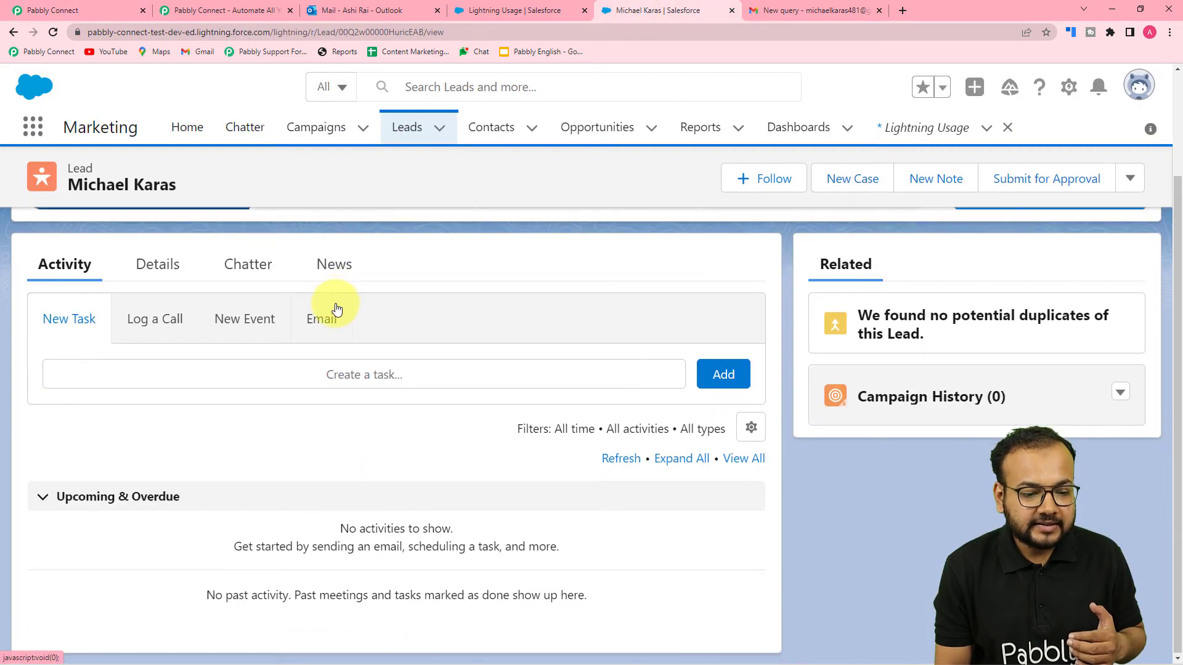
pyautogui.click(150, 270)
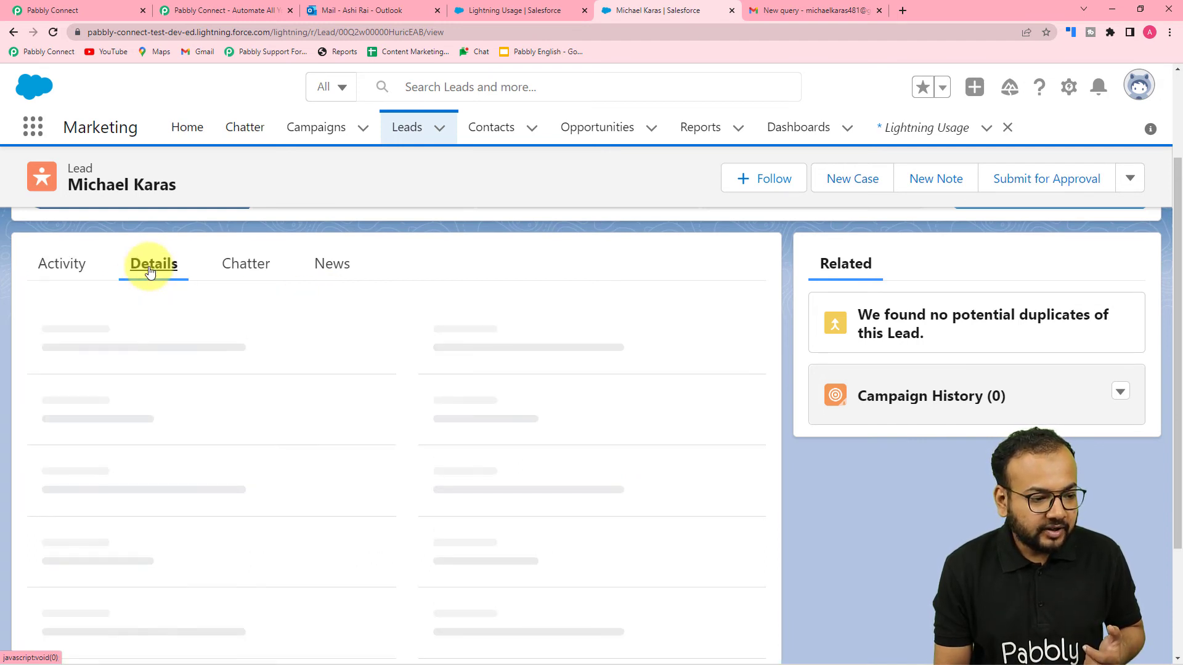
pyautogui.scroll(-1, 205, 393)
pyautogui.scroll(-7, 205, 393)
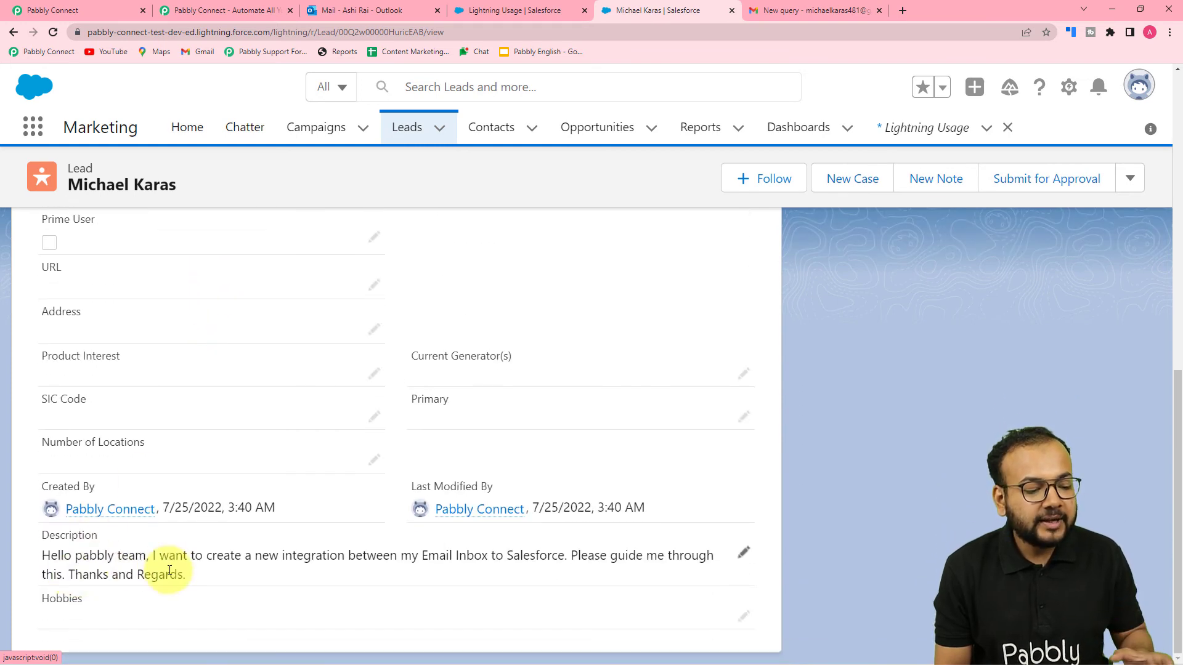
# Switch back to Pabbly Connect and collapse the Salesforce Create Lead, Text Formatter Split Text and Email Parser steps of the workflow
pyautogui.click(68, 10)
pyautogui.scroll(4, 212, 353)
pyautogui.scroll(12, 778, 250)
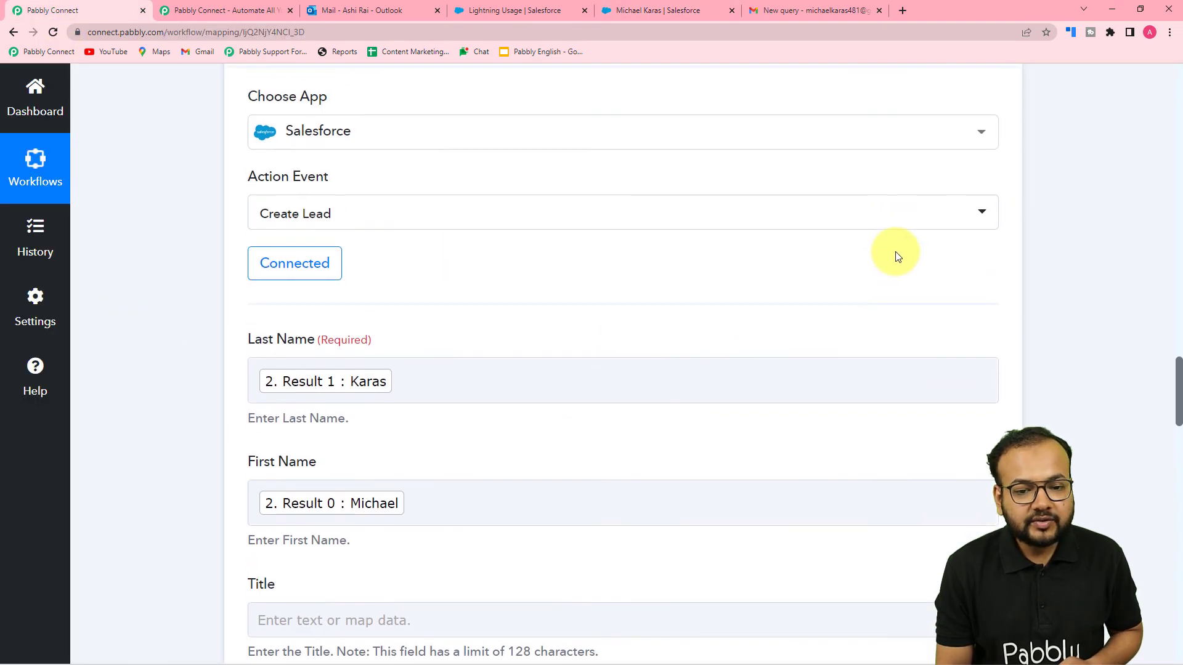
pyautogui.click(996, 271)
pyautogui.scroll(10, 996, 290)
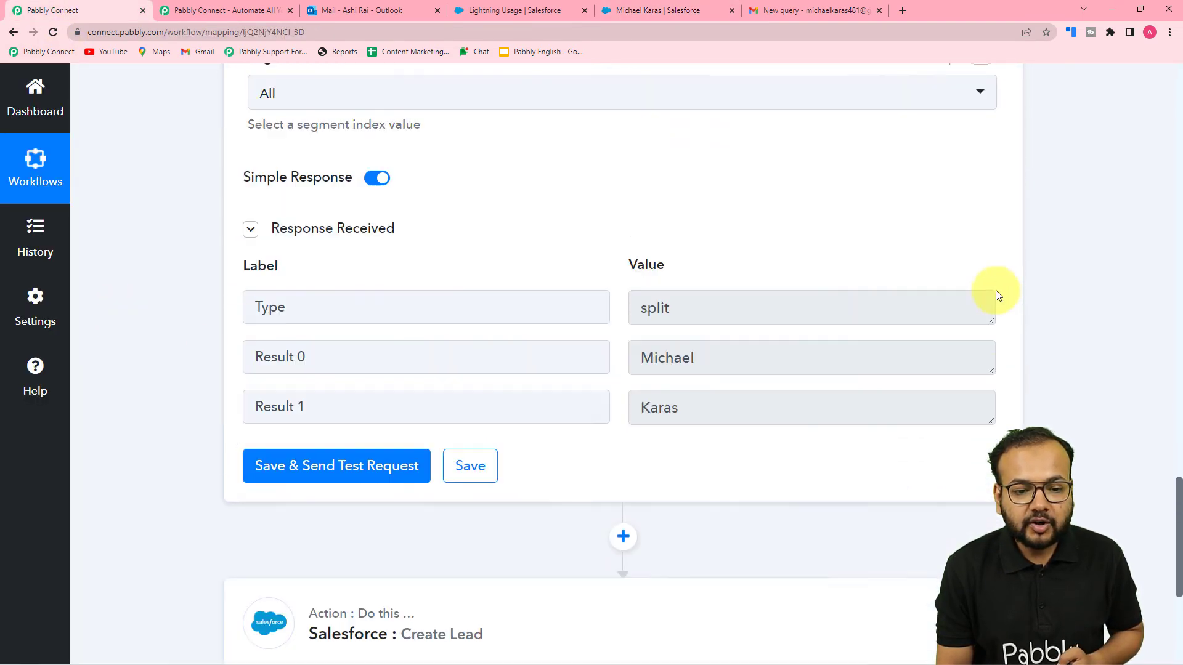
pyautogui.scroll(10, 995, 247)
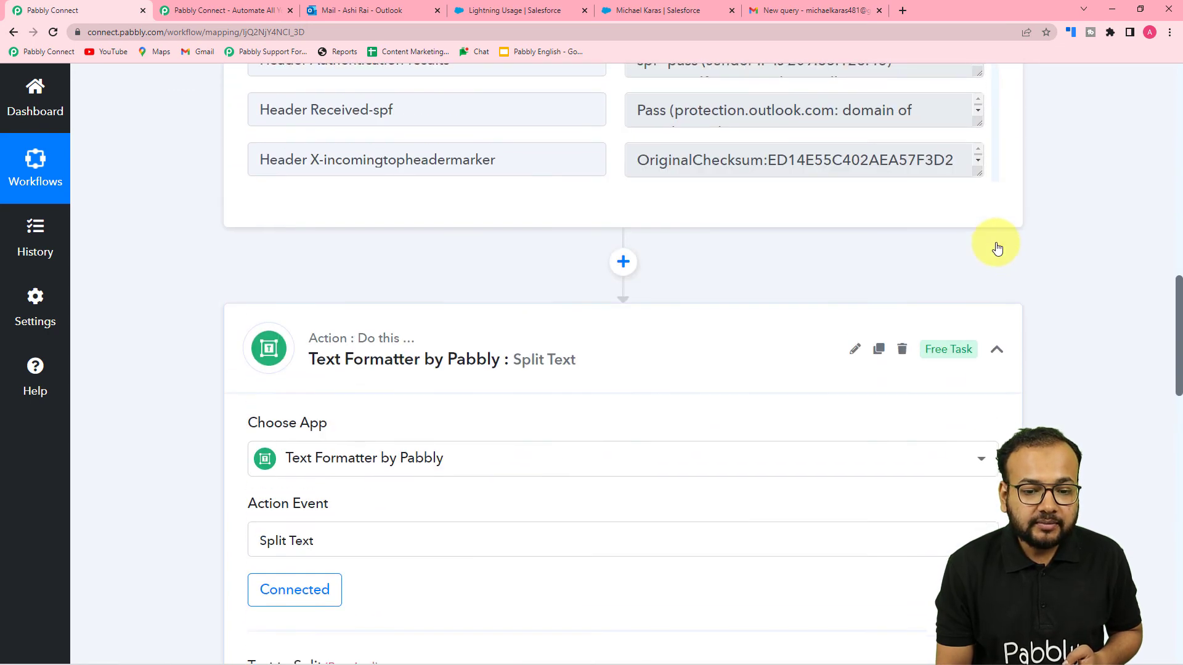
pyautogui.click(995, 363)
pyautogui.scroll(6, 1089, 286)
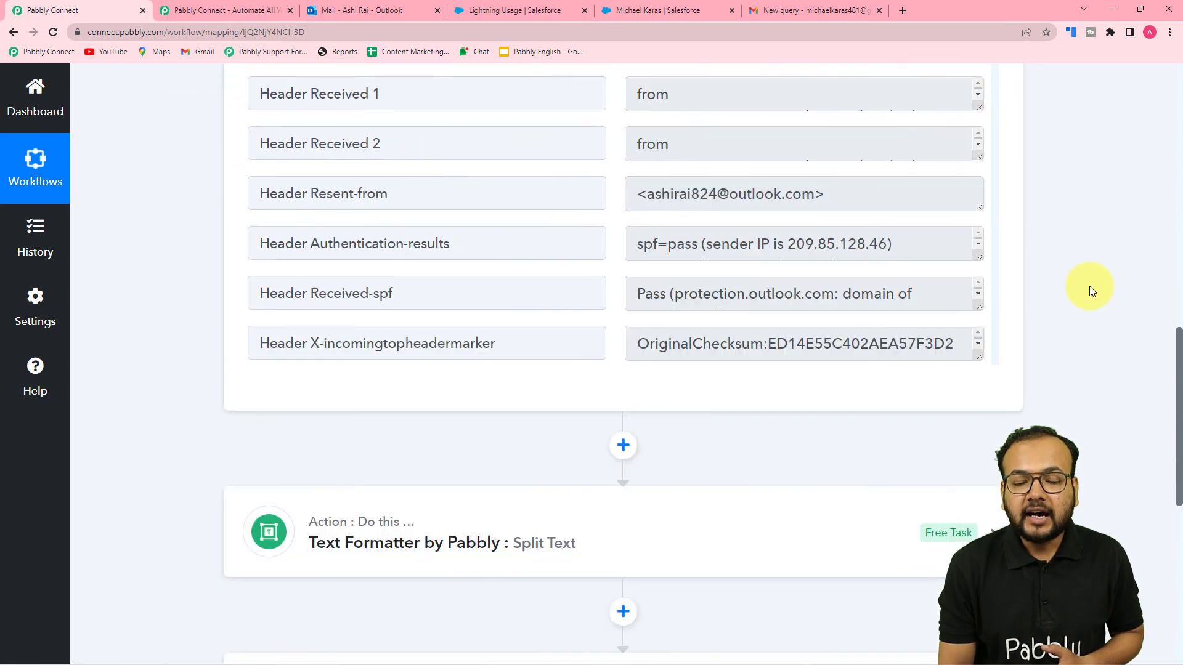
pyautogui.scroll(7, 1089, 286)
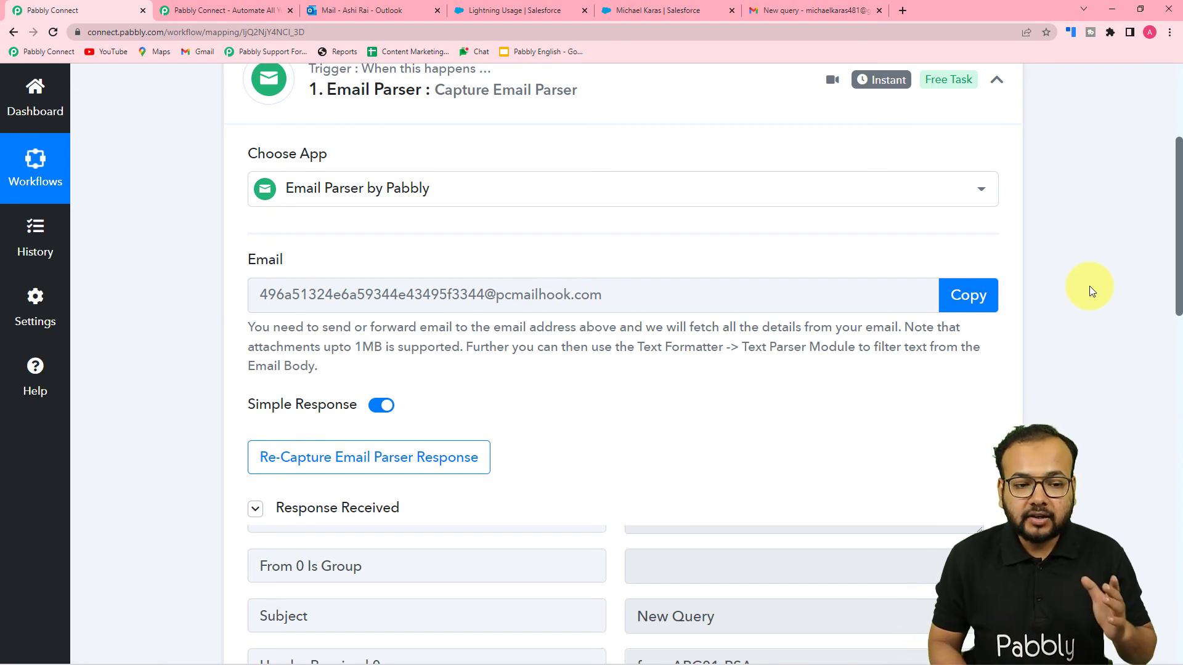
pyautogui.scroll(2, 1089, 286)
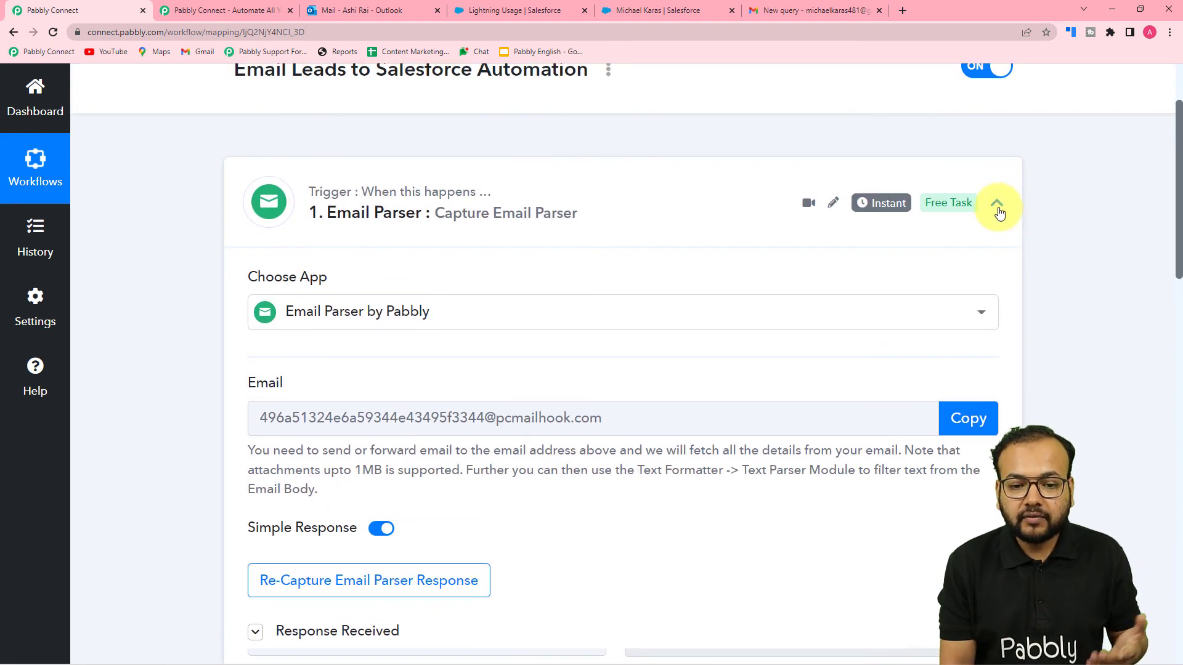
pyautogui.click(997, 209)
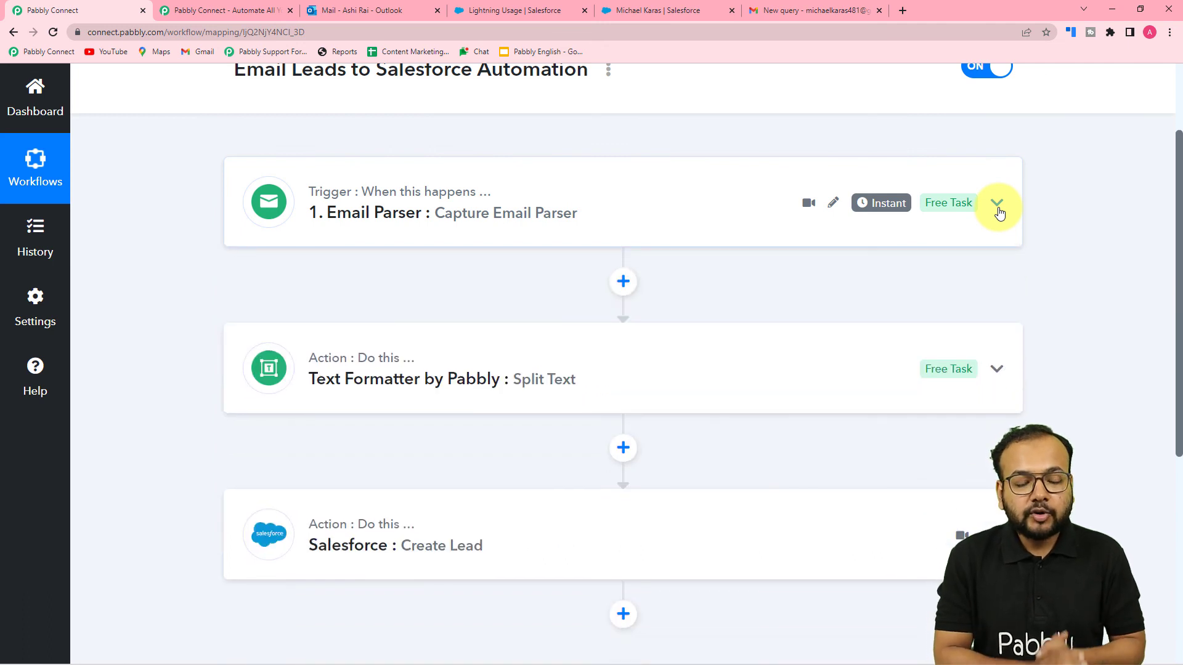